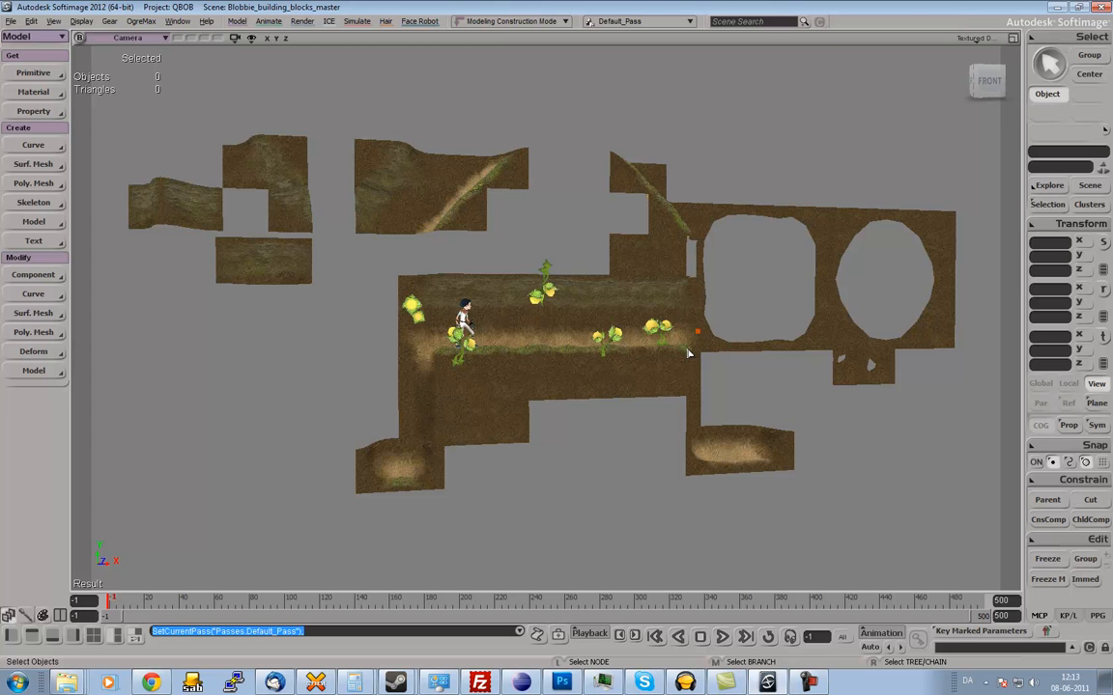
Inspect the lower corner blocks of the round hole and the rounded square hole by selecting one of each.
key("s")
right_click_drag(809, 365, 795, 367)
left_click_drag(804, 363, 789, 361)
right_click_drag(789, 361, 790, 361)
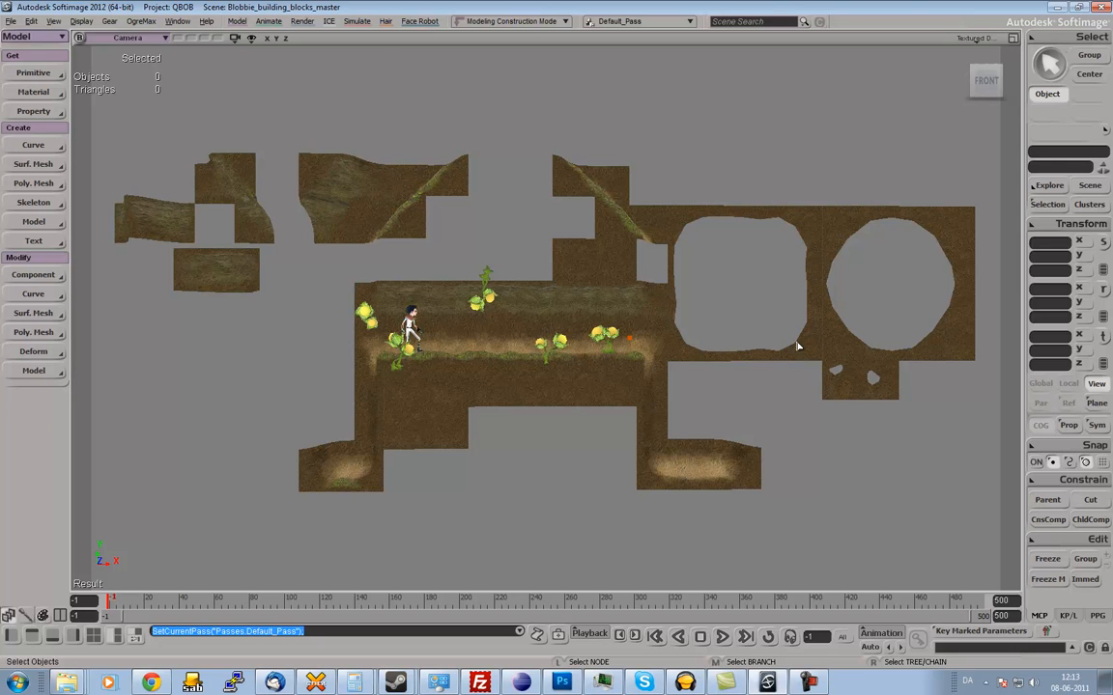
left_click(830, 324)
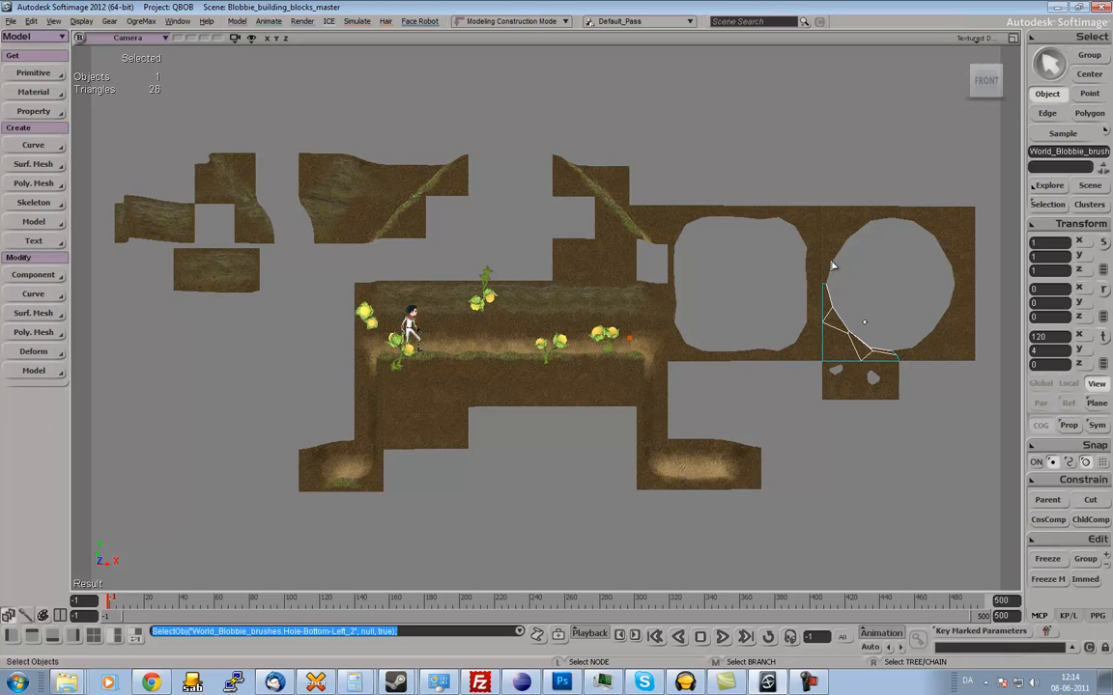
left_click(759, 295)
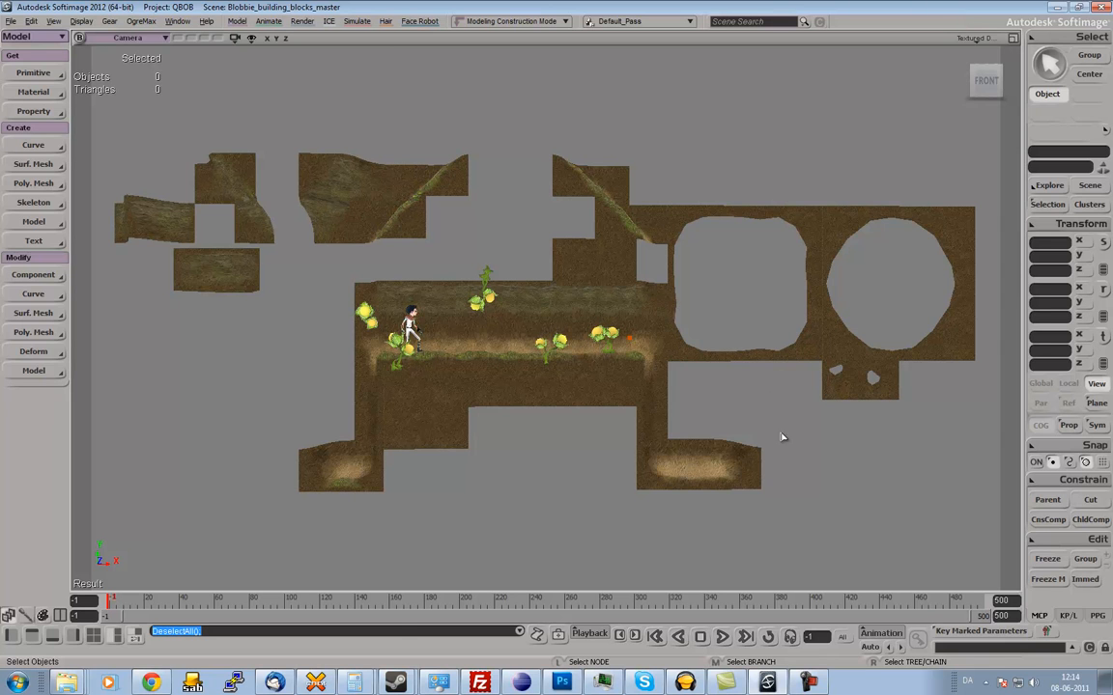
left_click(802, 348)
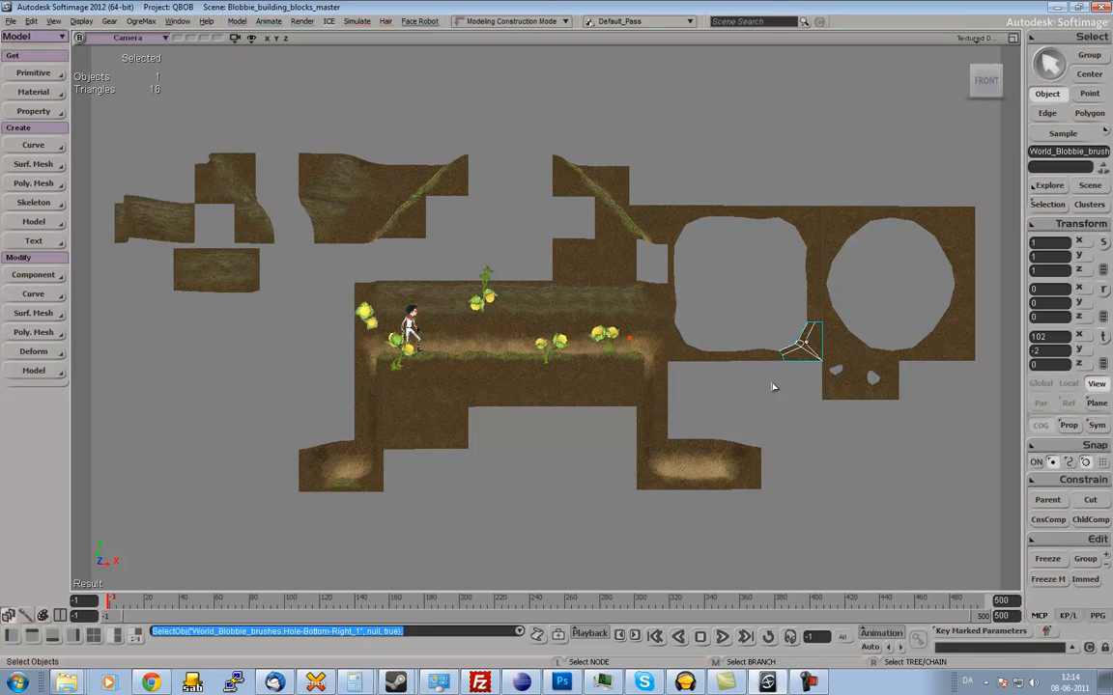
left_click(774, 388)
key("s")
mouse_move(702, 387)
right_mouse_down()
mouse_move(723, 374)
mouse_move(697, 388)
mouse_move(721, 382)
mouse_move(710, 385)
right_mouse_up()
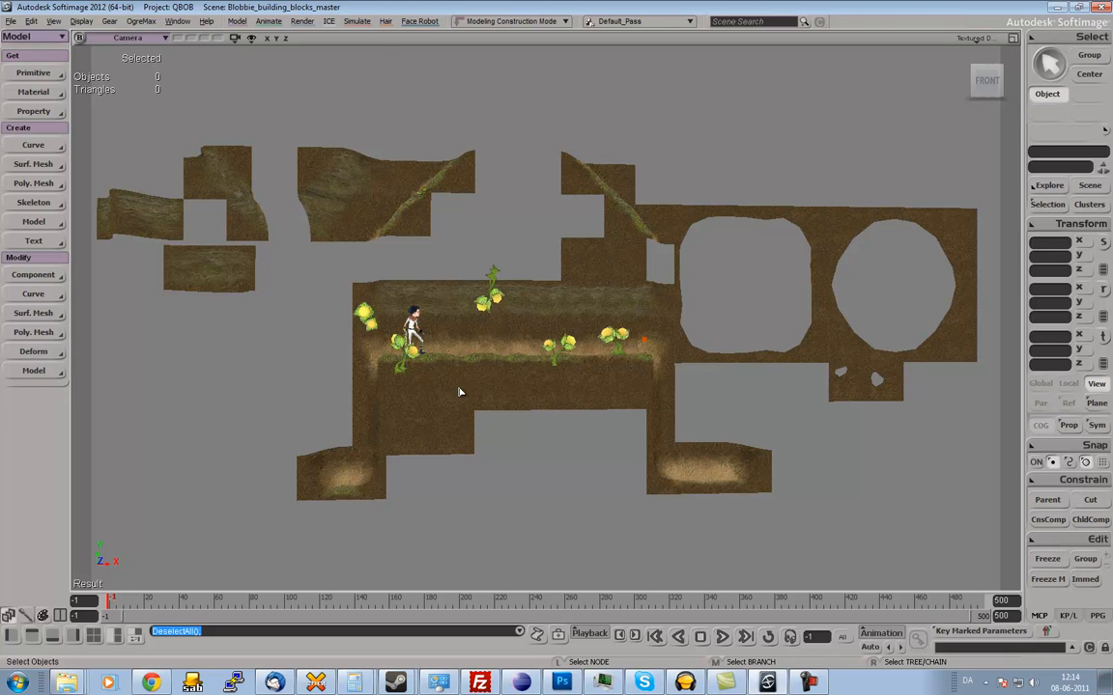
Inspect the inverted slope blocks in the two upper-left groups by selecting individual pieces.
left_click(338, 173)
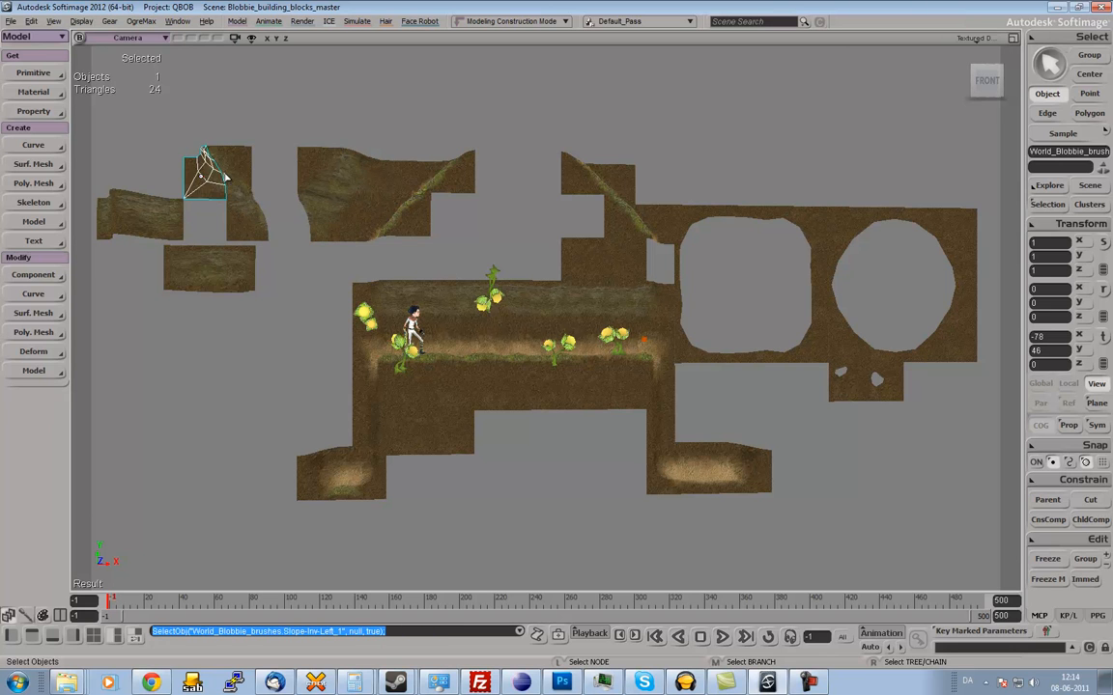
left_click(335, 201)
left_click(362, 193)
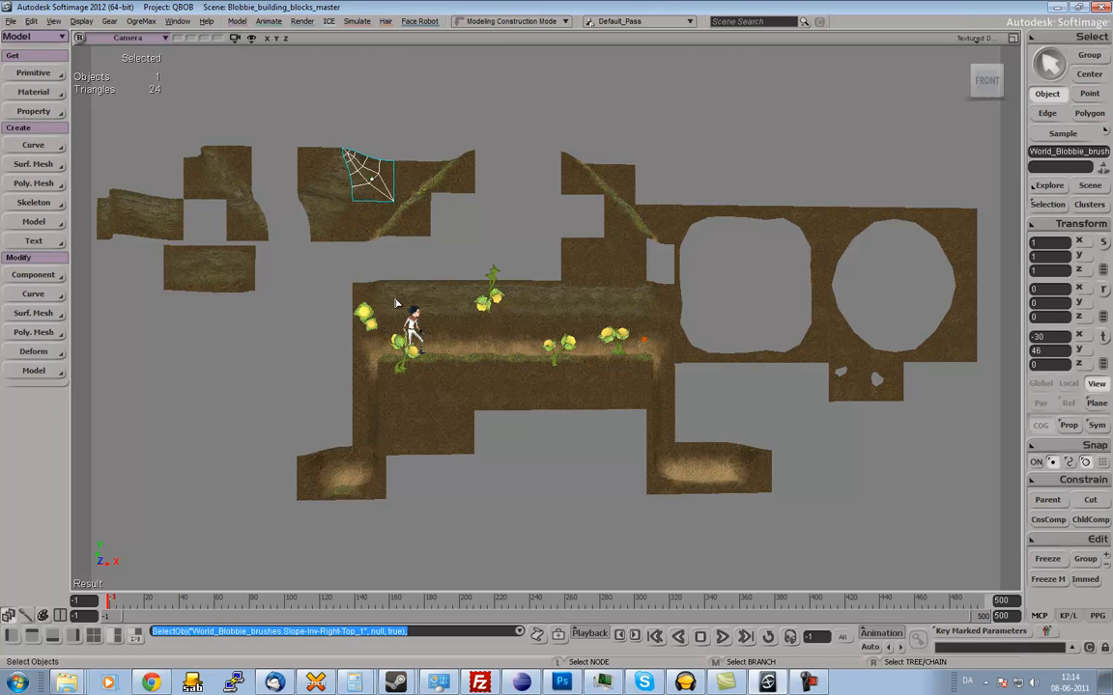
key("s")
left_click_drag(450, 350, 450, 352)
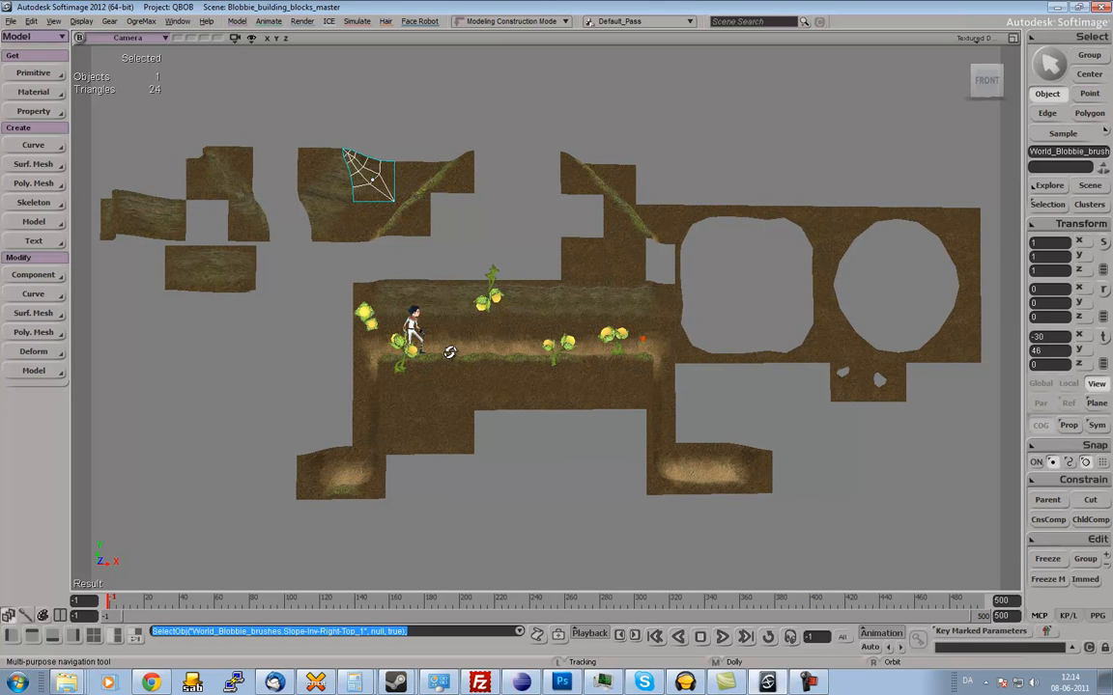
scroll(449, 351, "down", 1)
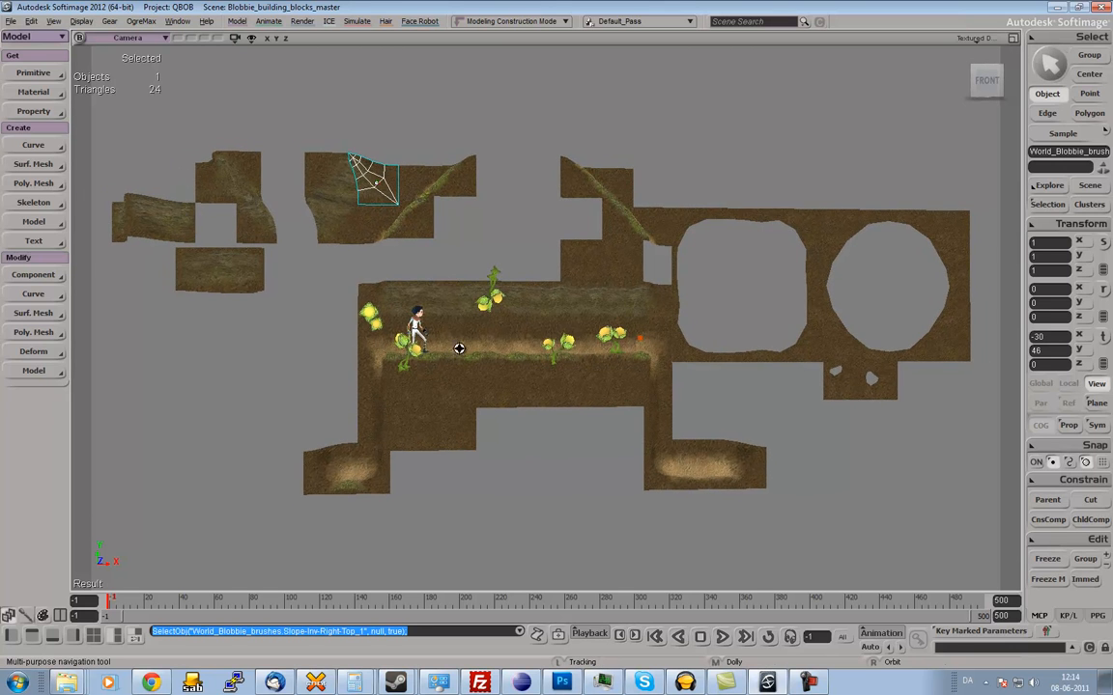
key("space")
left_click(241, 179)
Inspect the blocks around the small gap beside the rounded square hole, ending with the drop block at the slope's foot selected.
left_click_drag(220, 180, 660, 229)
left_click(661, 229)
left_click(633, 261)
left_click(596, 258)
left_click(593, 304)
left_click(621, 308)
left_click(657, 307)
left_click(619, 259)
left_click(654, 229)
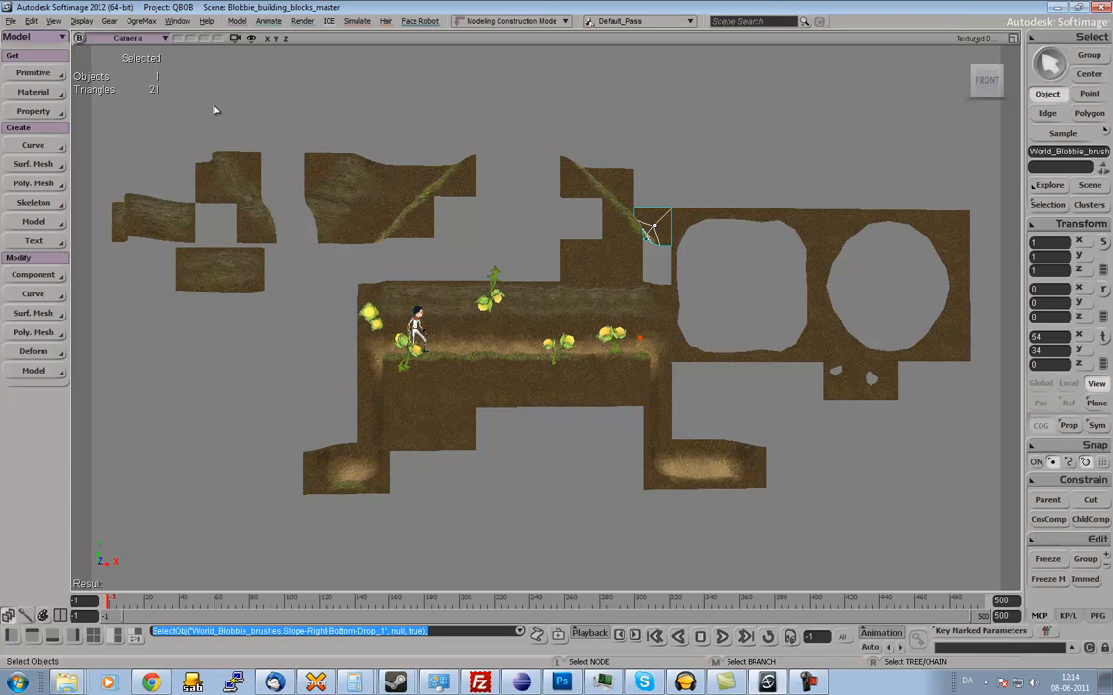
Switch the viewport to the Front view and select the square front block below the corridor floor.
left_click(137, 38)
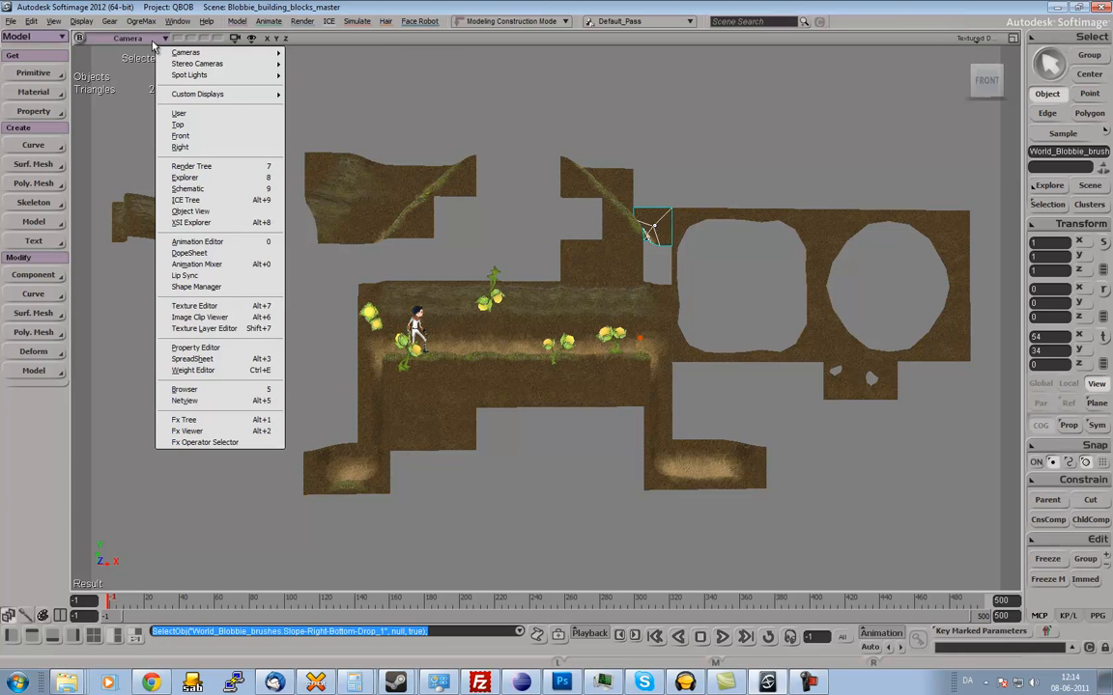
left_click(217, 136)
key("s")
middle_click_drag(551, 268, 532, 278)
left_click_drag(508, 283, 508, 273)
key("space")
left_click_drag(339, 382, 395, 394)
mouse_move(421, 454)
left_mouse_down()
mouse_move(404, 423)
mouse_move(461, 462)
mouse_move(441, 431)
mouse_move(475, 397)
left_mouse_up()
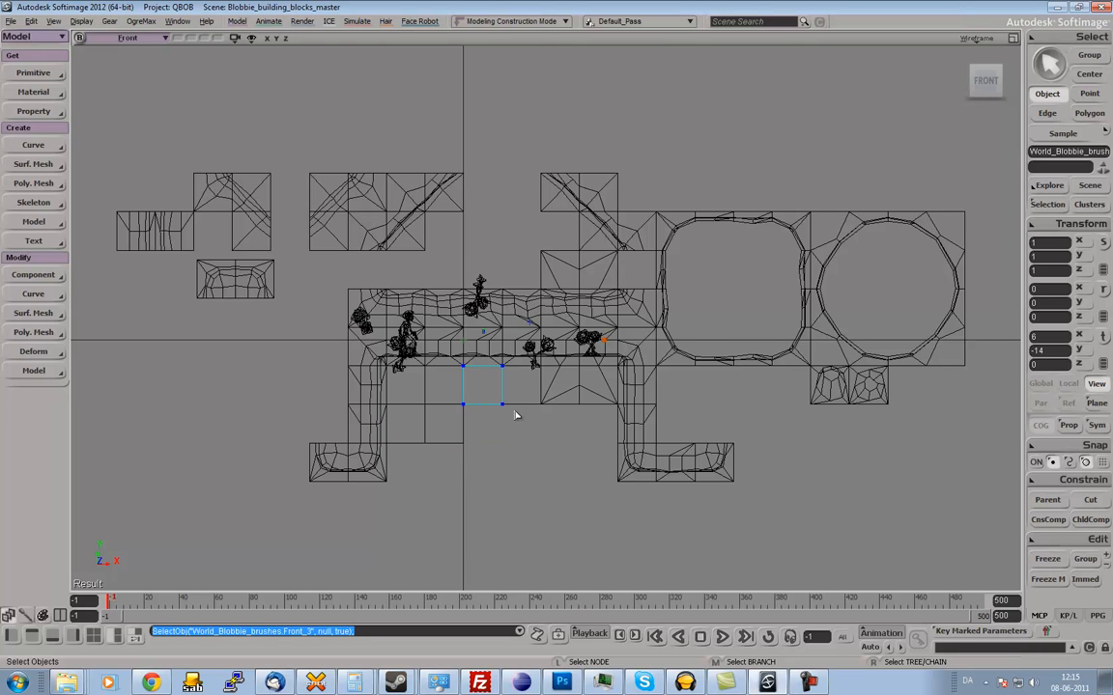
left_click_drag(523, 405, 520, 396)
Examine the round hole's corner blocks one at a time and compare them with the rounded square hole's upper-right corner block.
left_click(944, 318)
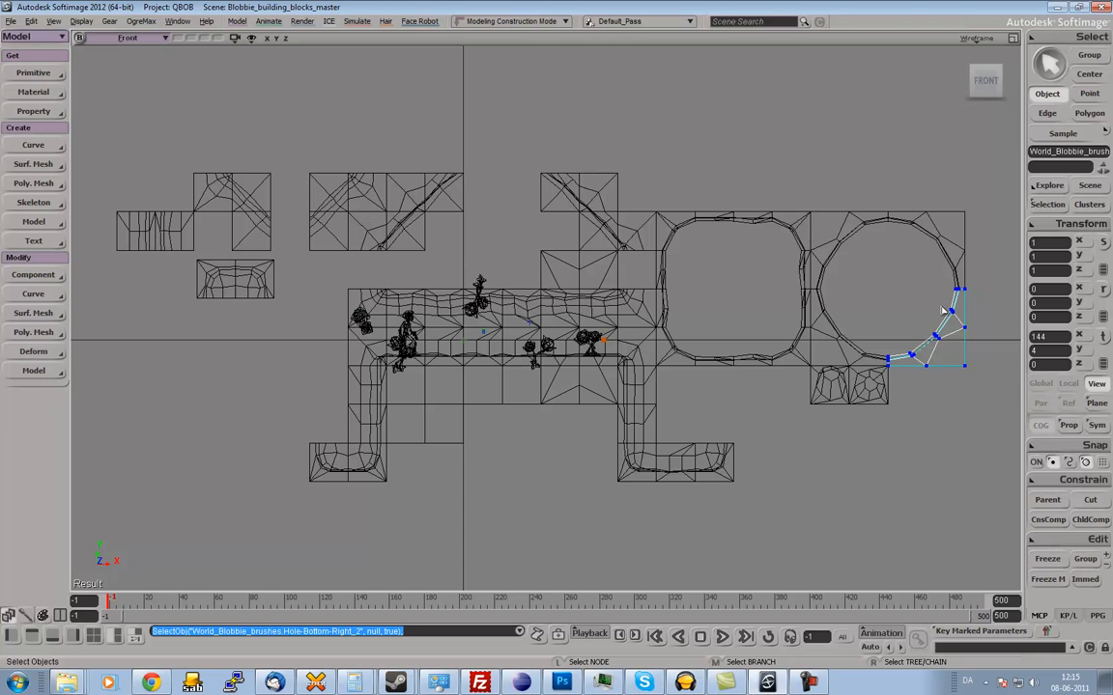
left_click(945, 232)
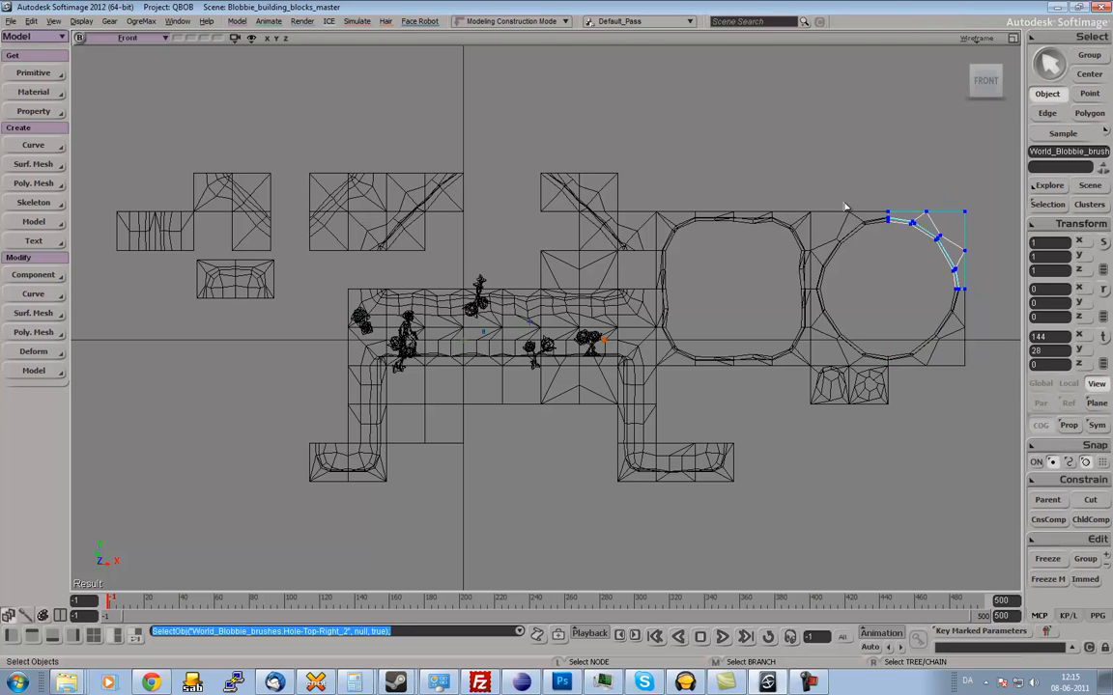
left_click(860, 244)
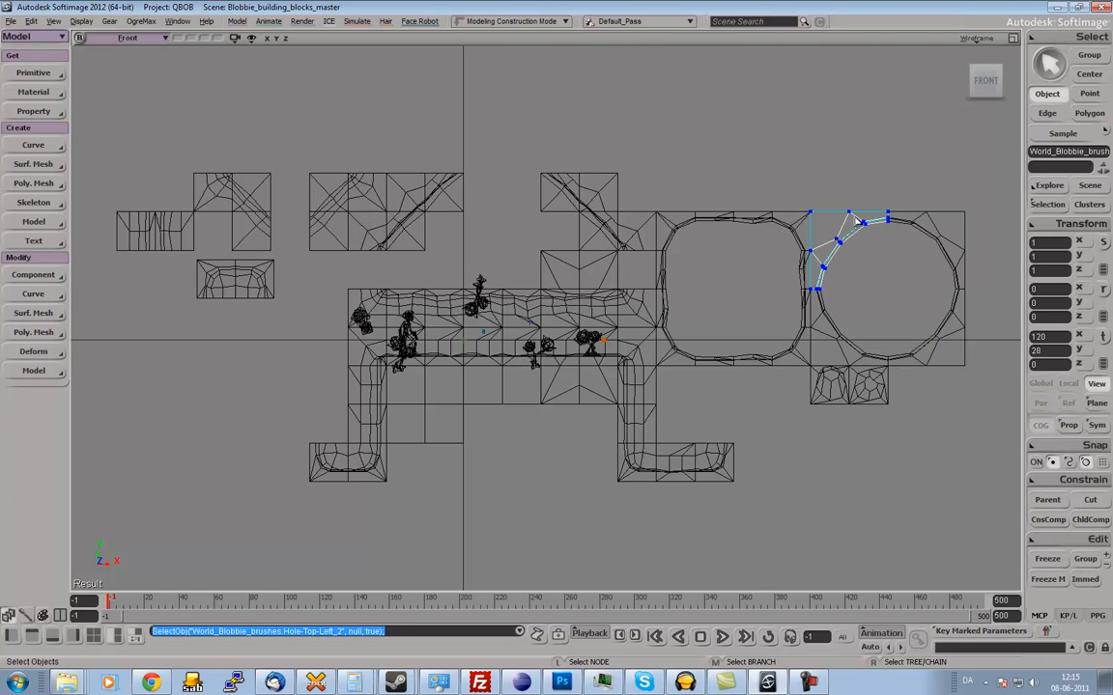
left_click(792, 228)
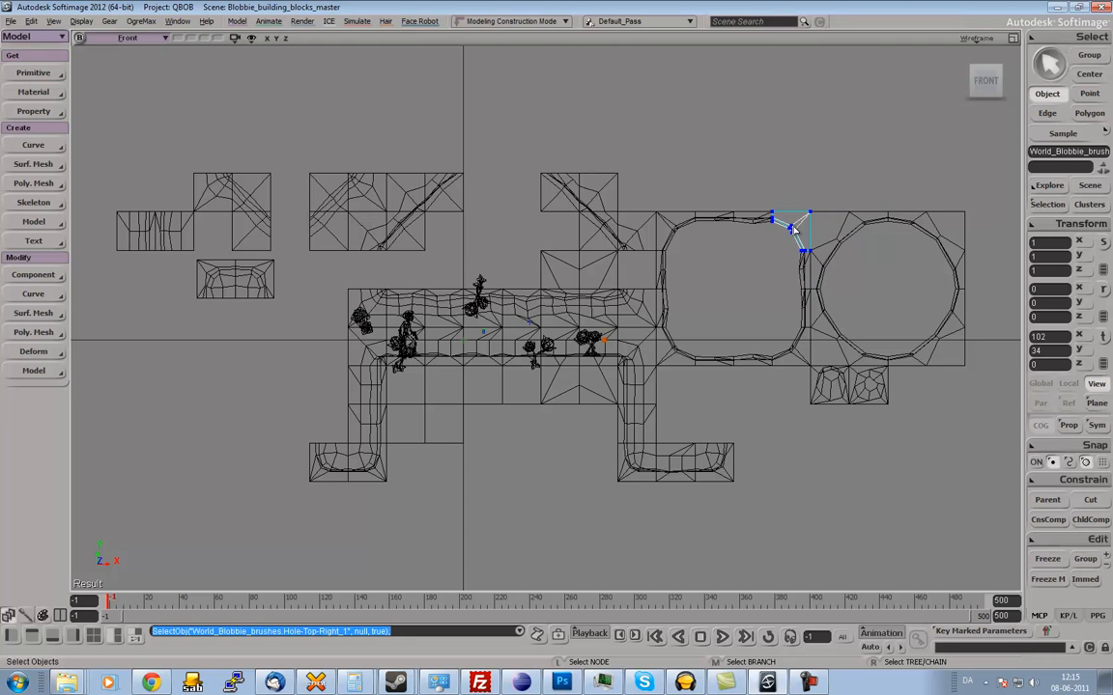
key("ctrl+z")
left_click(792, 228)
left_click(837, 211)
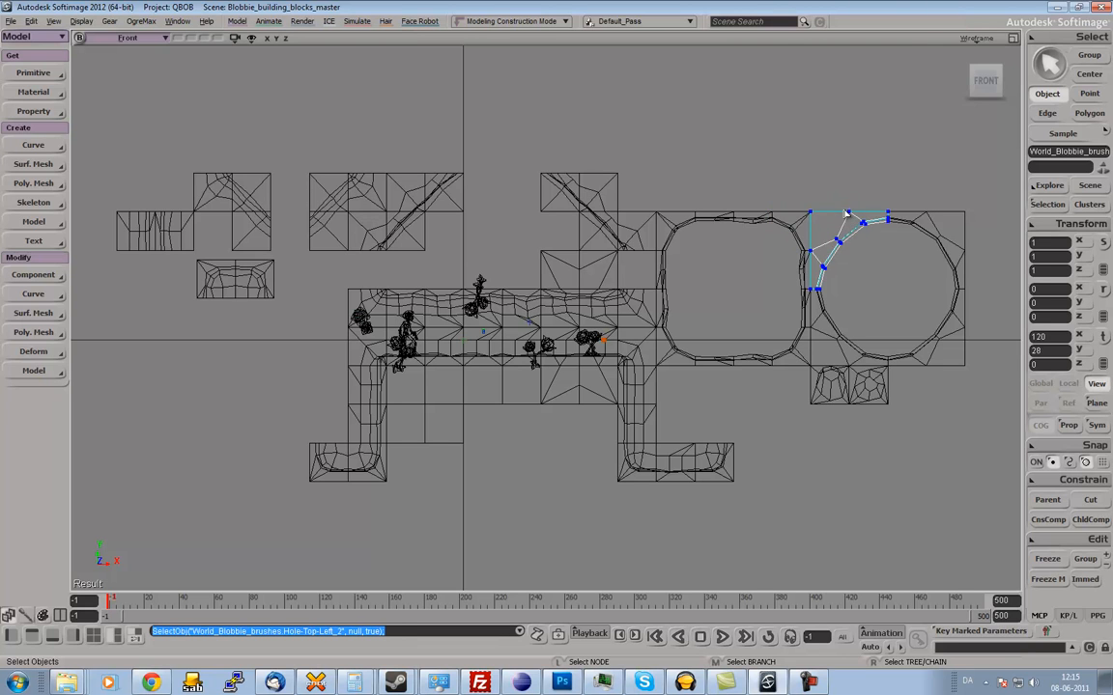
Examine the blocks along the rounded square hole's upper-right corner, top and left edges.
left_click(788, 235)
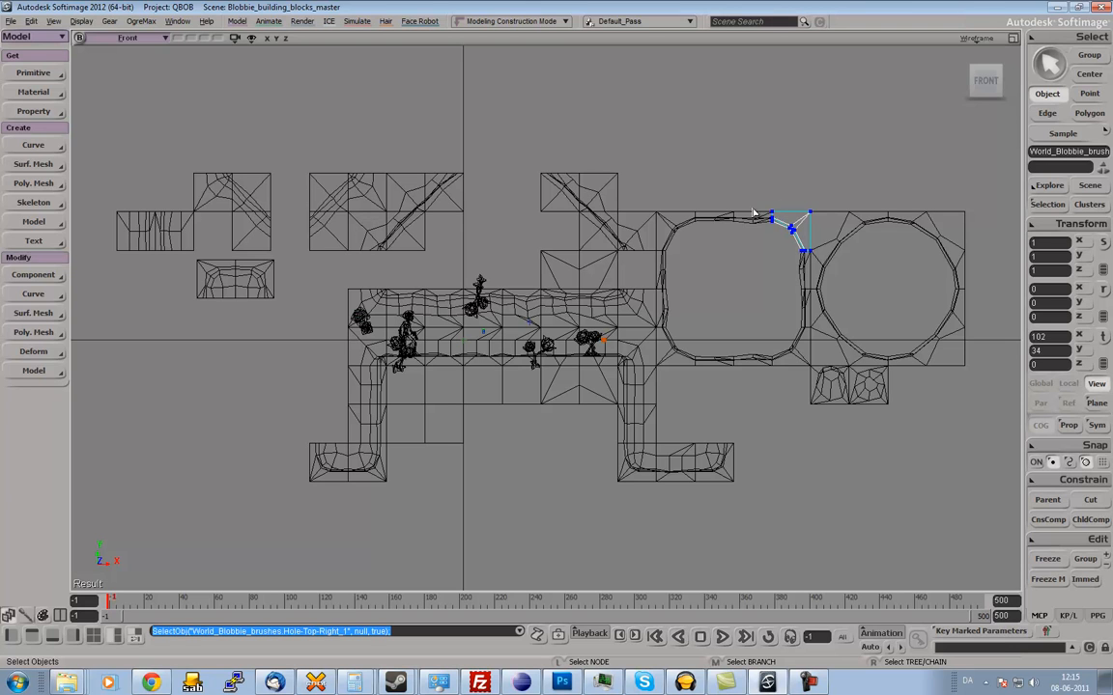
left_click(723, 219)
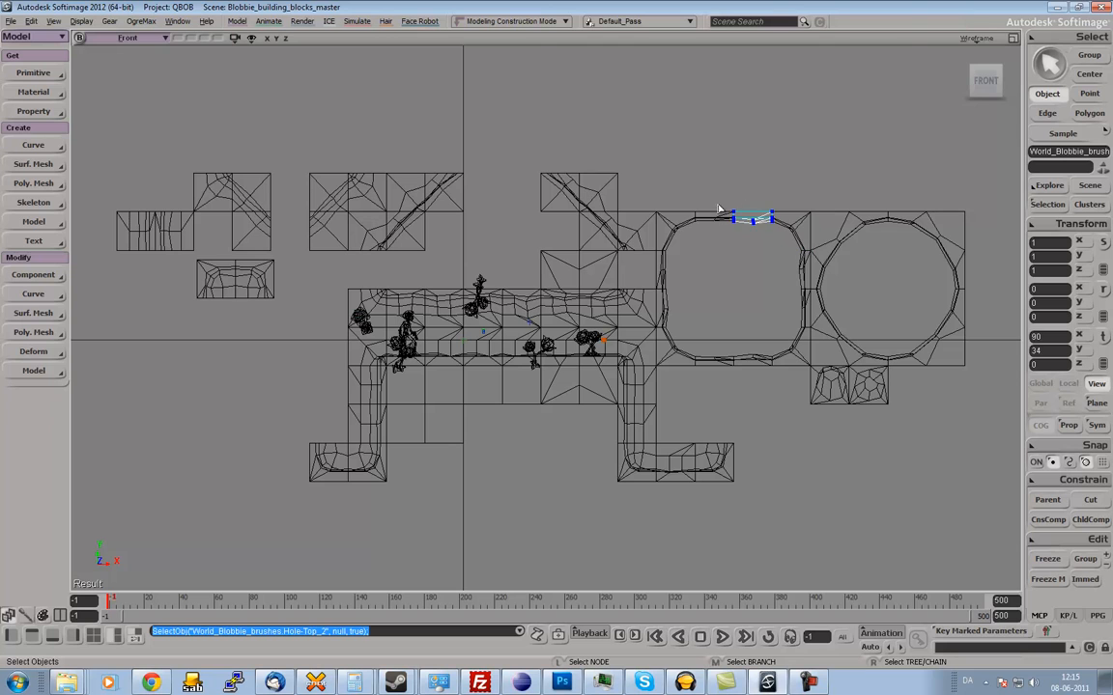
left_click_drag(676, 222, 663, 270)
left_click(663, 309)
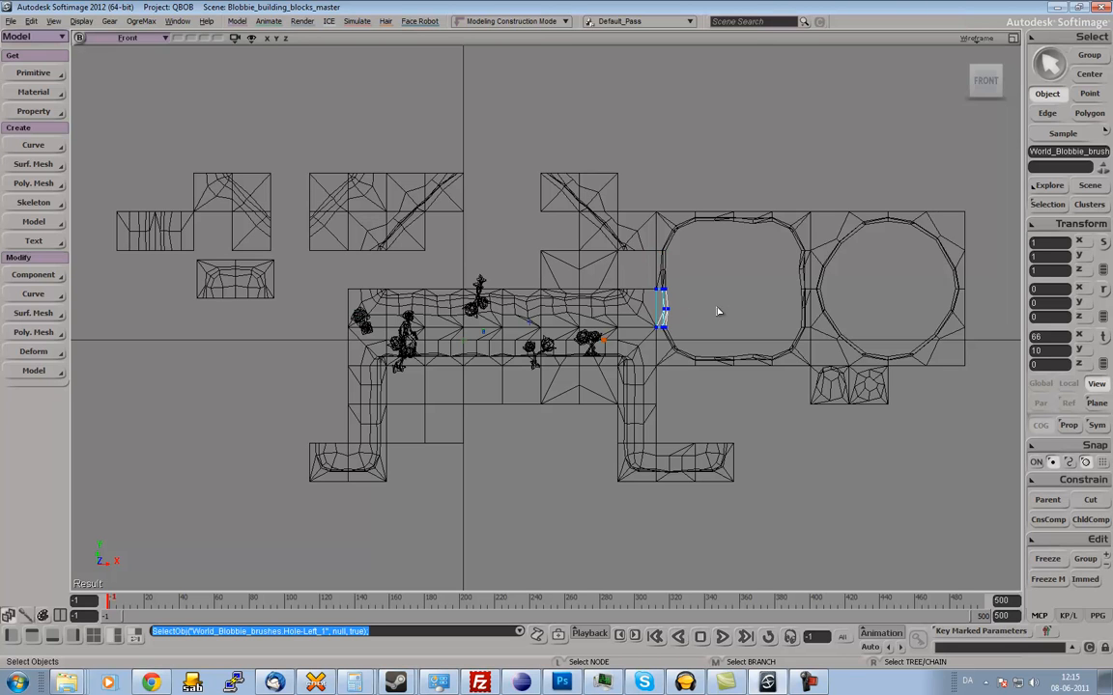
Switch the viewport back to the scene camera and select the square front block below the corridor floor.
left_click(130, 39)
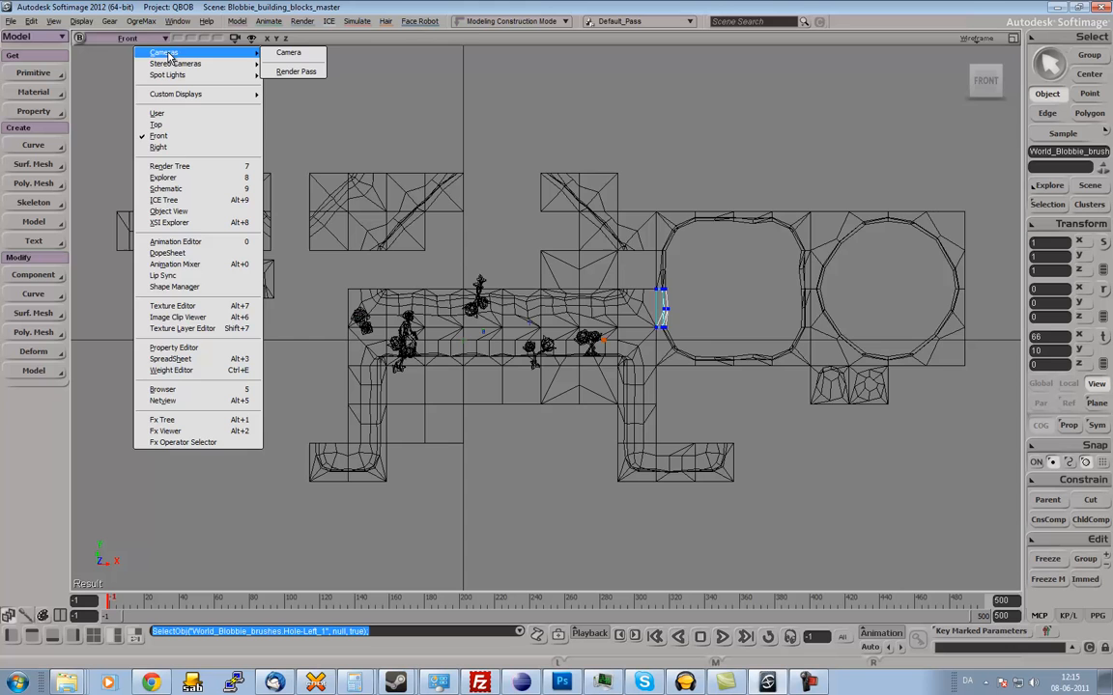
left_click(277, 53)
middle_click_drag(515, 280, 548, 271)
key("space")
left_click(505, 389)
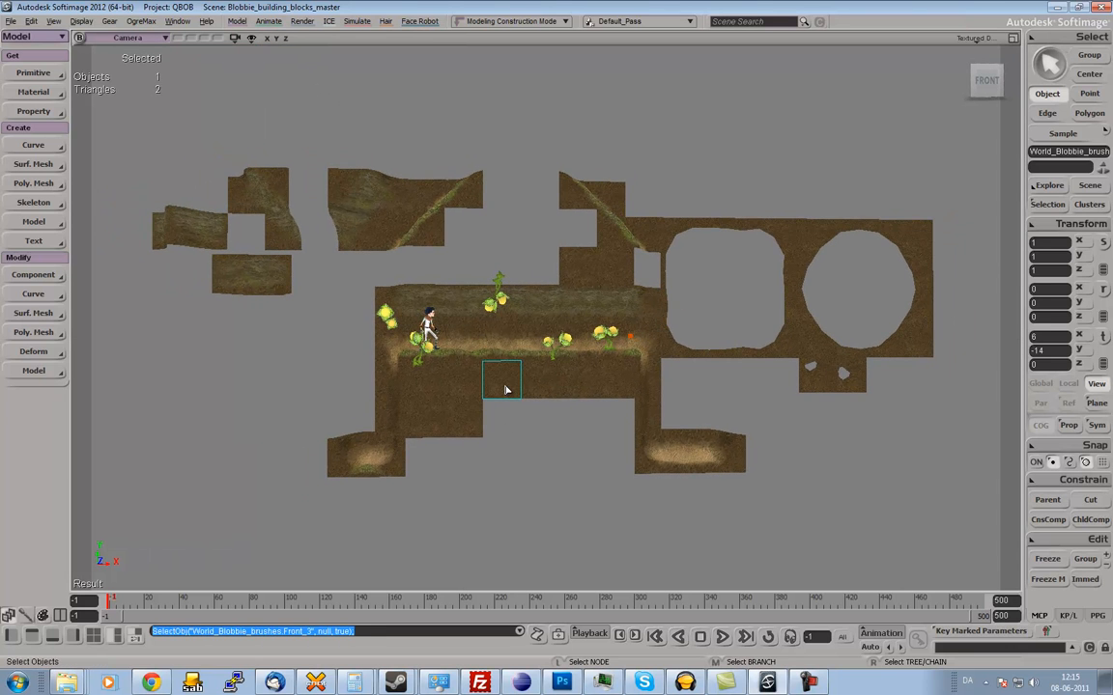
Open the selected block's UVs in the Texture Editor and examine the upper part of the blocks texture.
key("7")
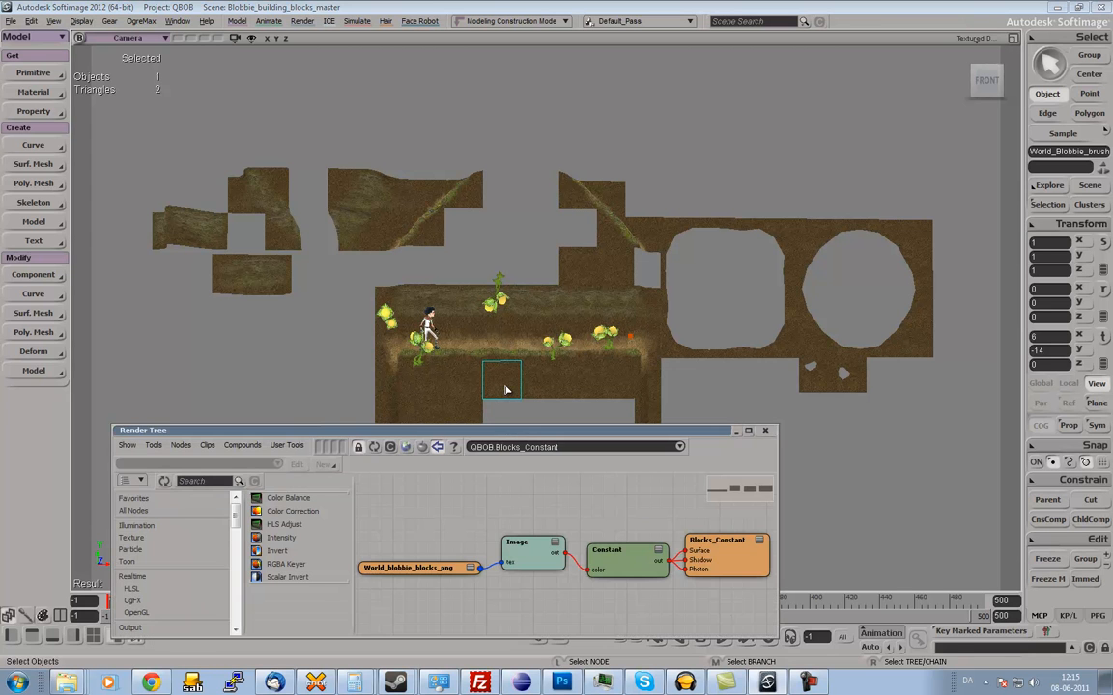
left_click(766, 432)
key("alt+7")
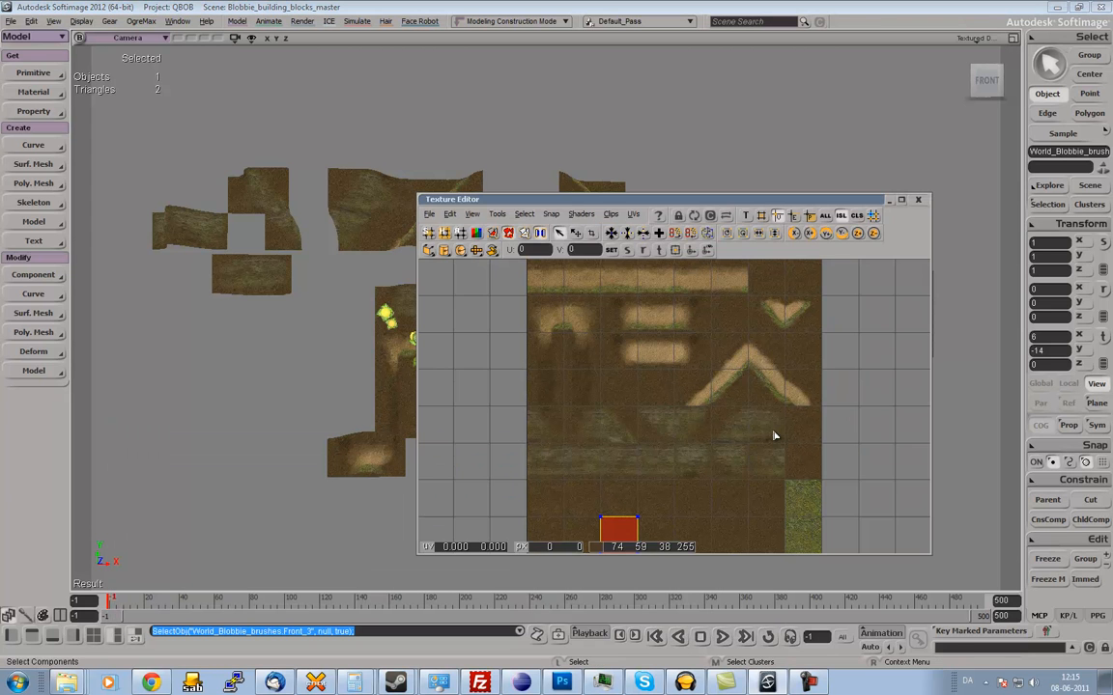
key("z")
left_click_drag(671, 385, 674, 359)
middle_click(668, 382)
left_click_drag(655, 303, 690, 457)
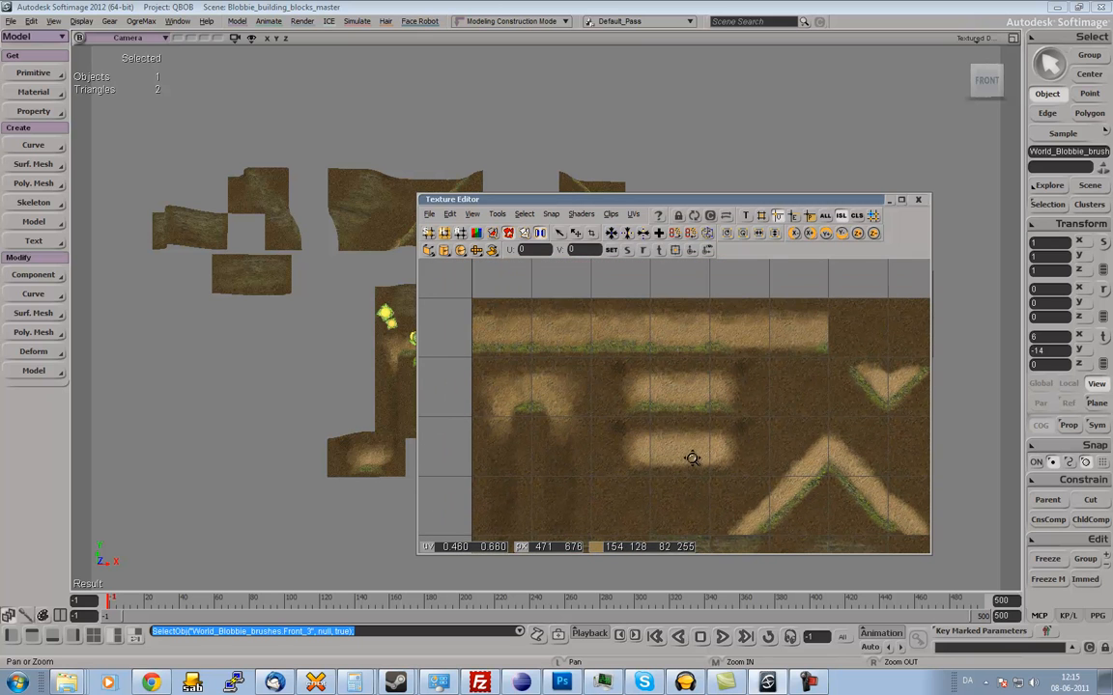
Enlarge the Texture Editor window and examine the whole blocks texture with the selected block's UV square.
left_click_drag(928, 555, 969, 624)
key("z")
left_click_drag(788, 472, 761, 378)
right_click(777, 440)
left_click_drag(749, 454, 748, 404)
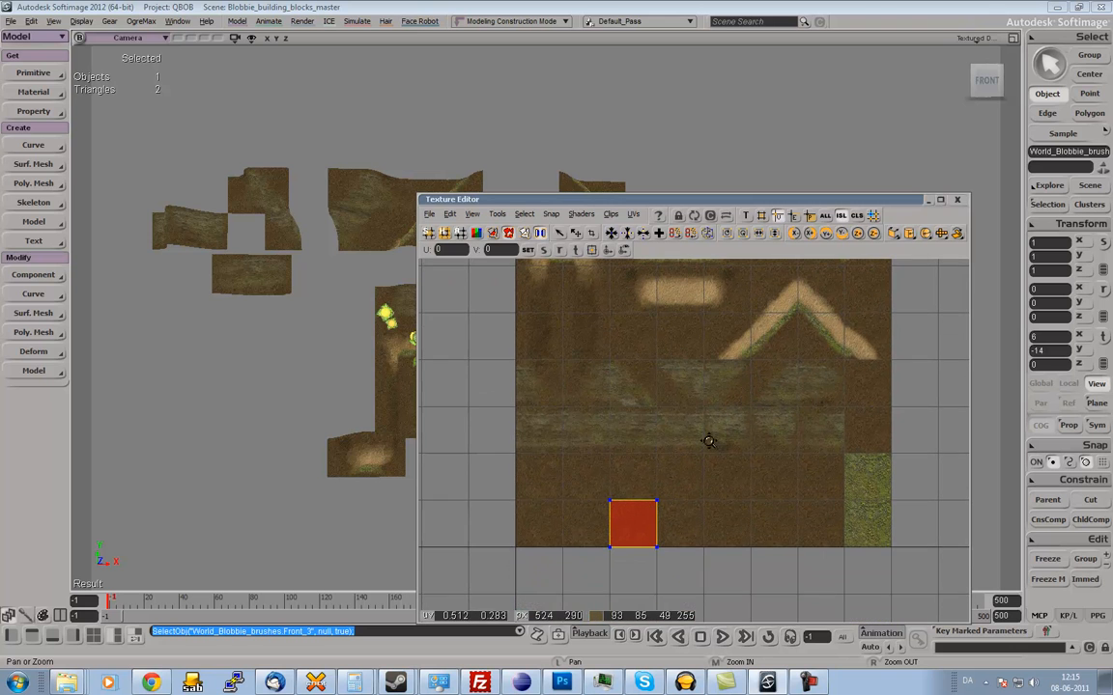
left_click_drag(680, 408, 683, 494)
mouse_move(679, 446)
left_mouse_down()
mouse_move(679, 467)
mouse_move(676, 455)
left_mouse_up()
right_click(678, 467)
middle_click(675, 447)
right_click(675, 448)
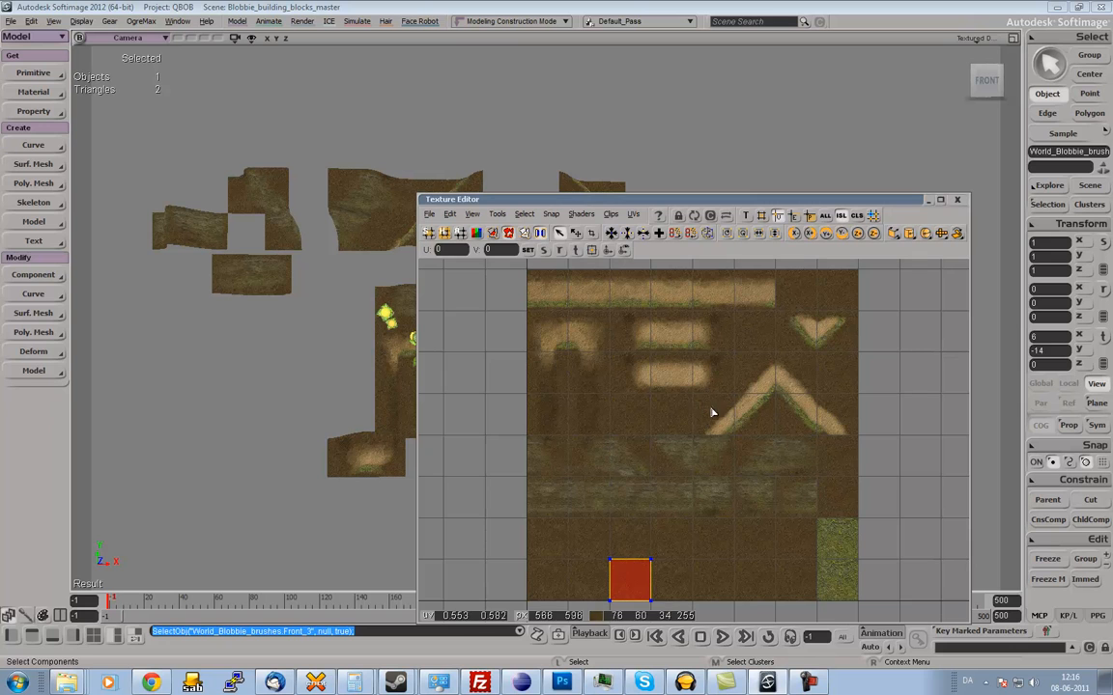
Examine adjoining grid cells of the blocks texture, and close the Texture Editor.
left_click(726, 423)
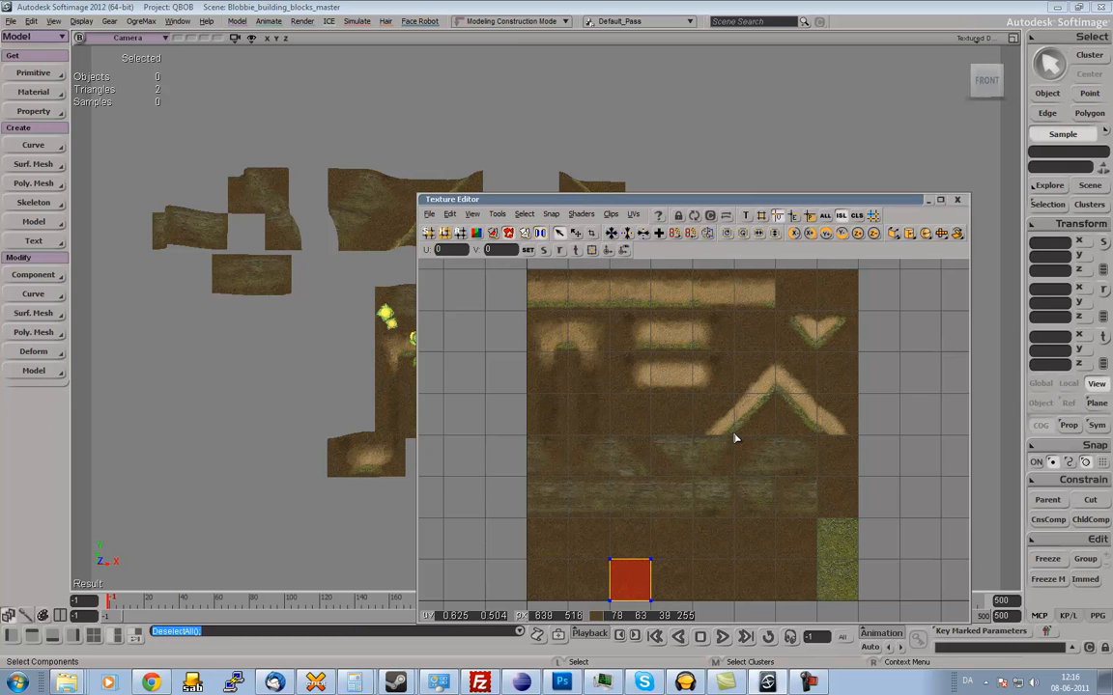
left_click_drag(652, 357, 691, 394)
left_click_drag(695, 399, 734, 438)
left_click_drag(742, 201, 792, 169)
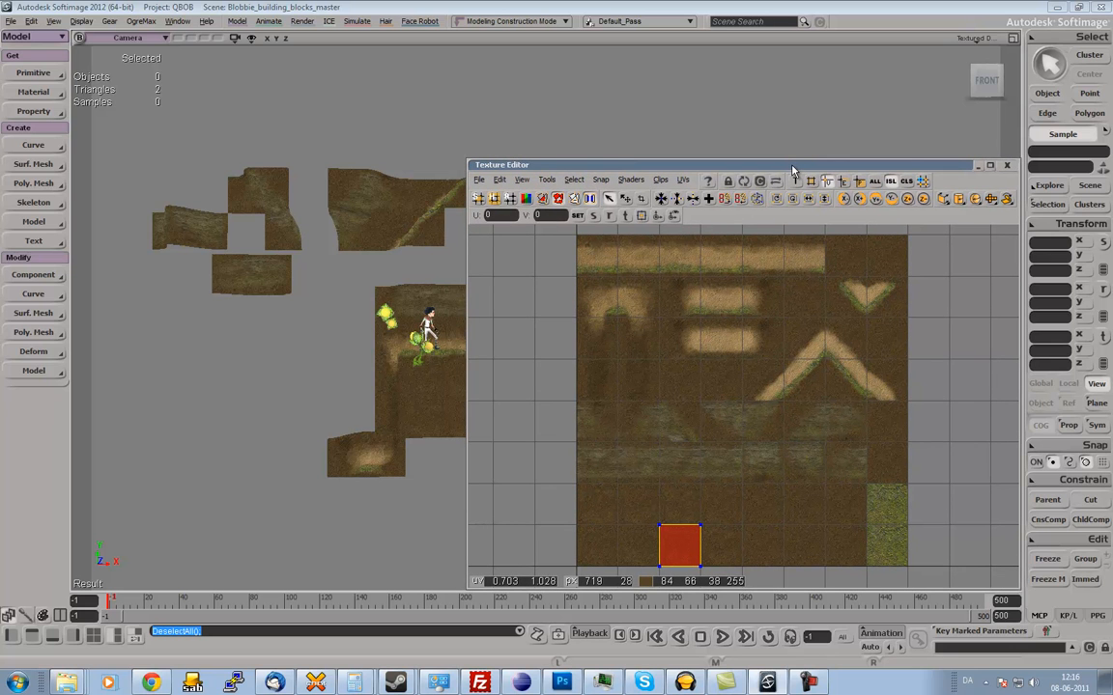
left_click_drag(792, 169, 785, 168)
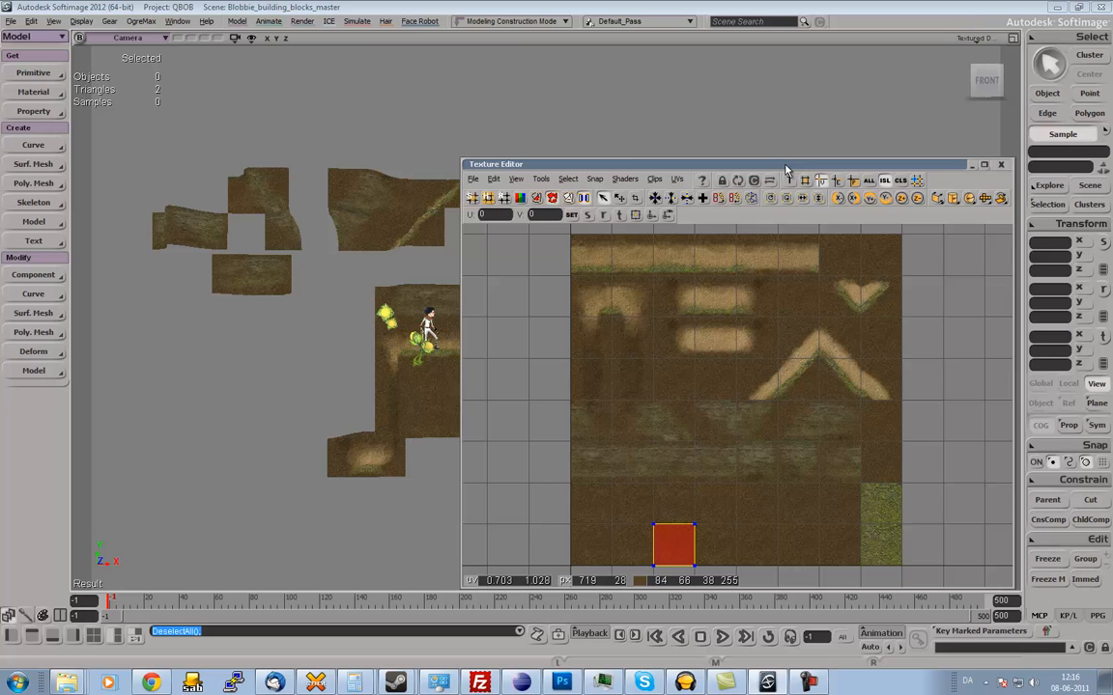
left_click(1000, 165)
Select the rocky ceiling block in the middle of the corridor and show its UVs in the Texture Editor.
key("s")
right_click_drag(544, 241, 600, 246)
key("space")
key("s")
left_click(577, 250)
key("s")
mouse_move(600, 245)
middle_mouse_down()
mouse_move(575, 263)
mouse_move(603, 251)
mouse_move(586, 263)
middle_mouse_up()
key("space")
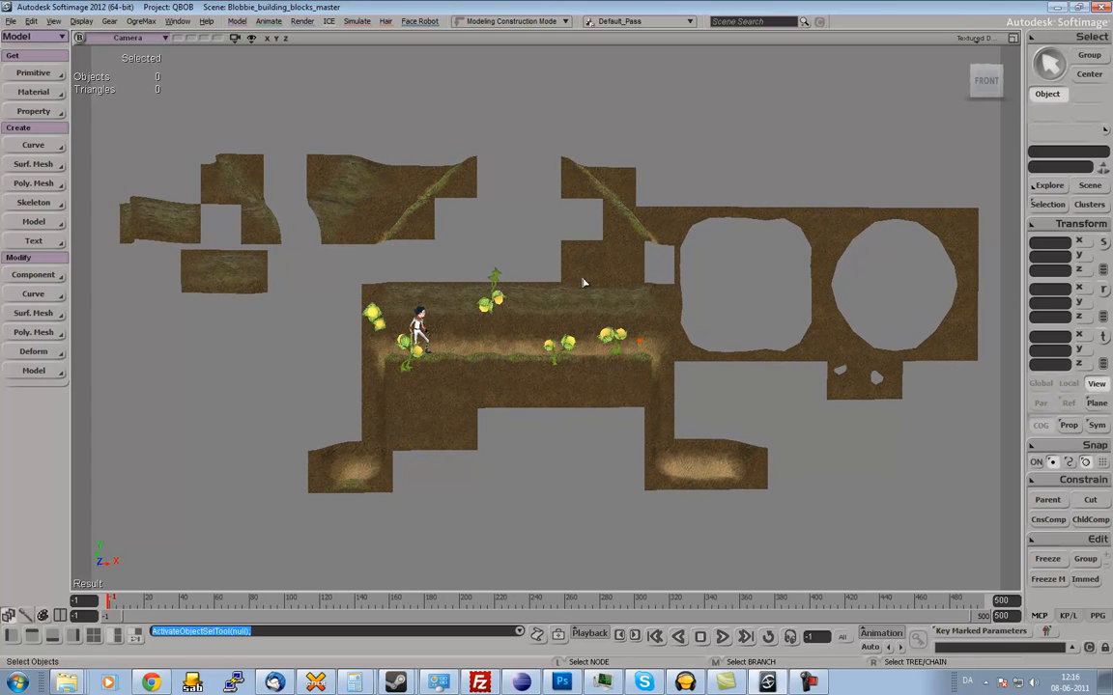
left_click(582, 279)
left_click(552, 300)
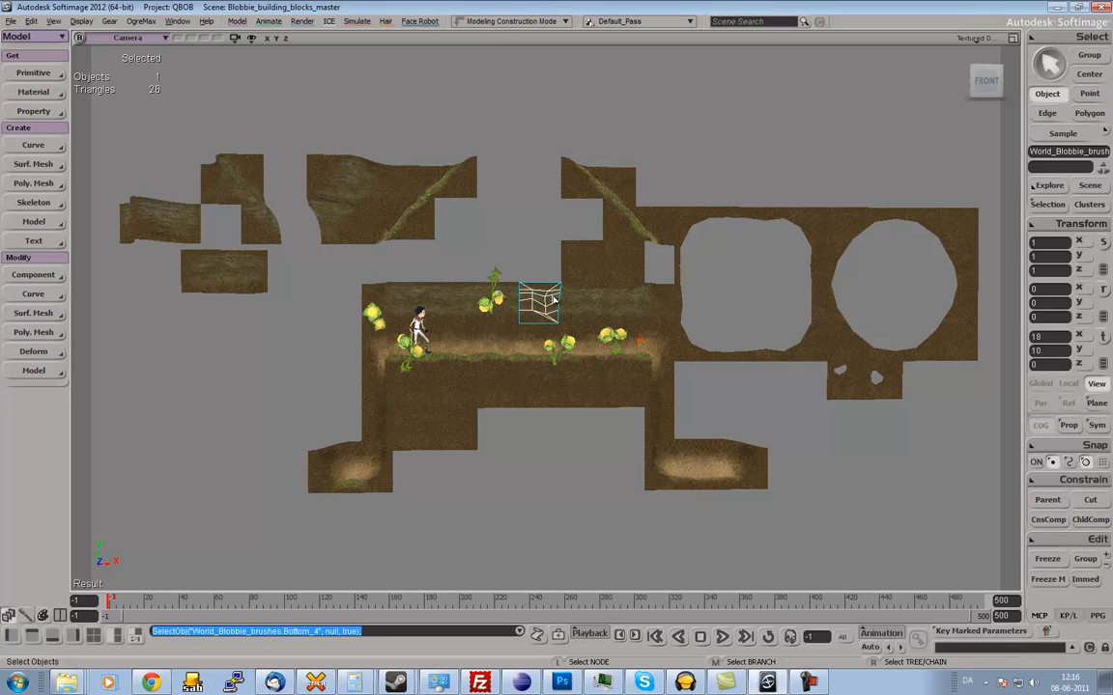
key("alt+7")
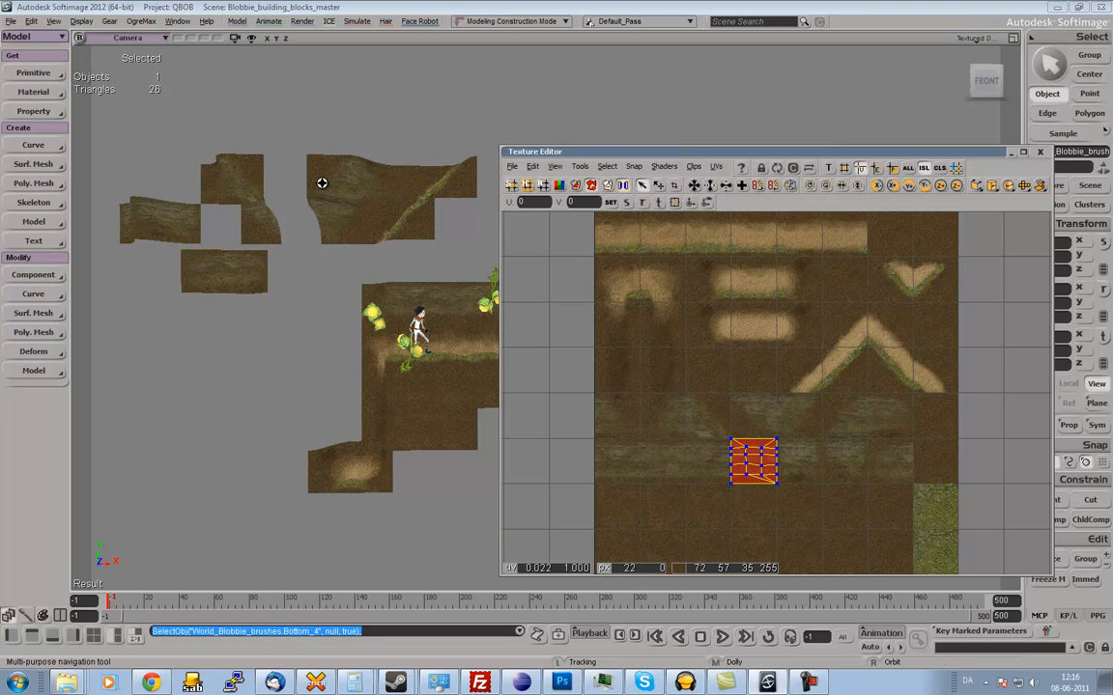
Compare where the plain blocks above the corridor and its ceiling blocks lie on the texture by selecting them in turn.
key("s")
left_click_drag(391, 196, 268, 185)
middle_click_drag(375, 187, 491, 179)
left_click_drag(491, 180, 402, 167)
key("space")
left_click(388, 282)
left_click(387, 256)
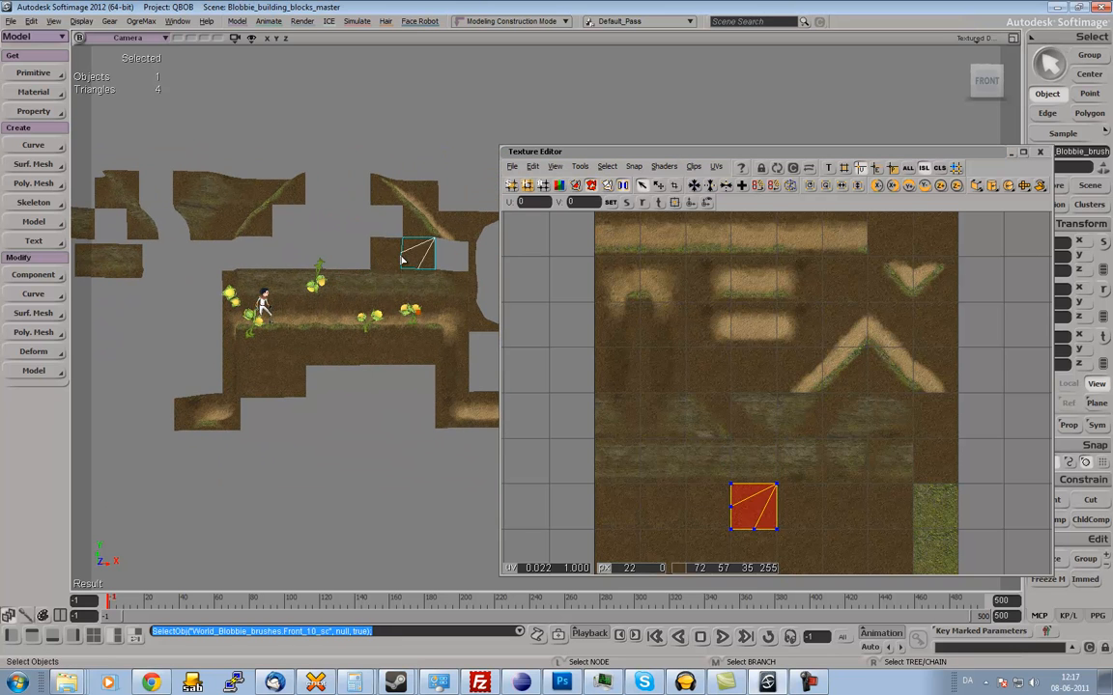
left_click(364, 283)
left_click(318, 282)
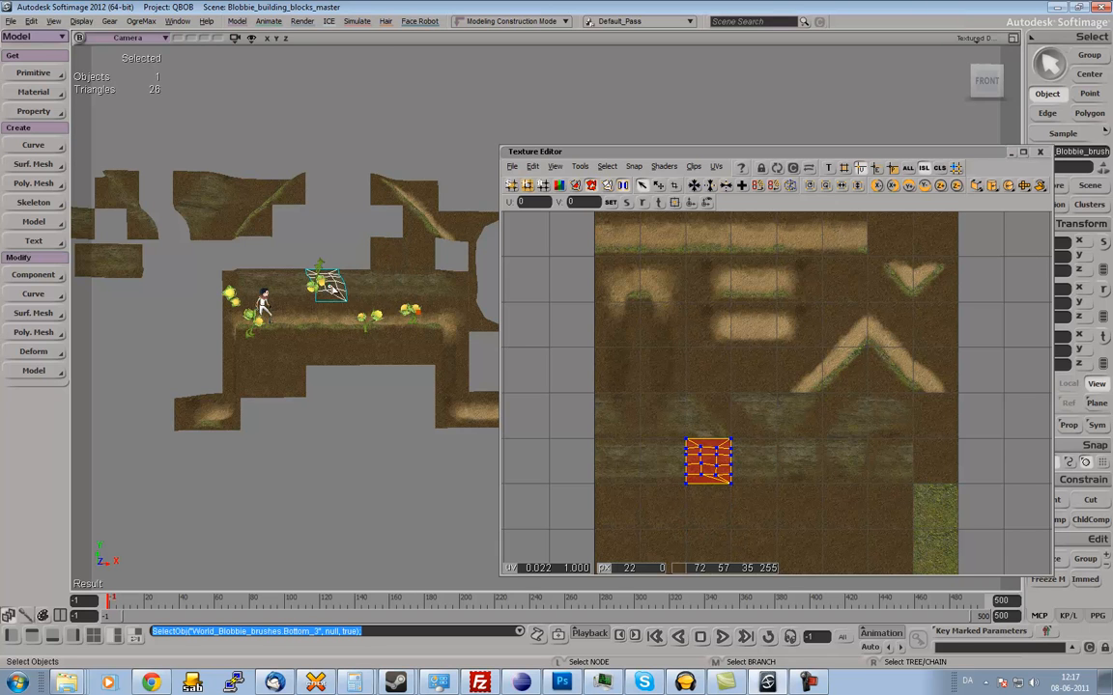
Select the ceiling blocks towards the corridor's left corner and a plain block above it in turn, comparing their texture cells.
left_click(283, 282)
left_click(263, 281)
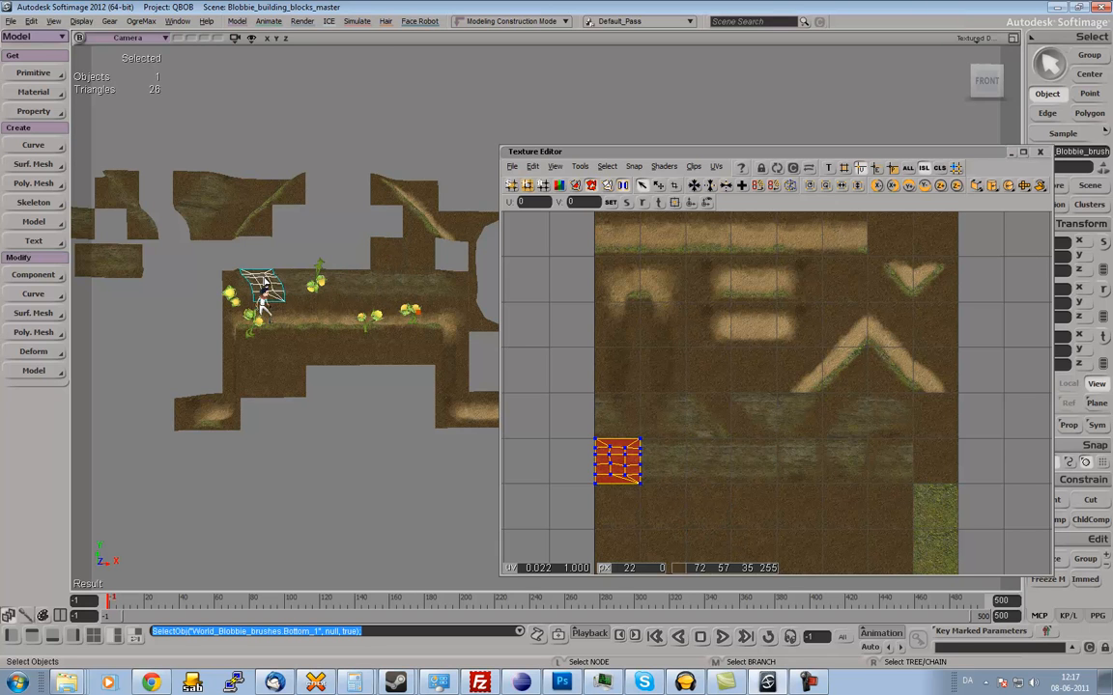
left_click(238, 282)
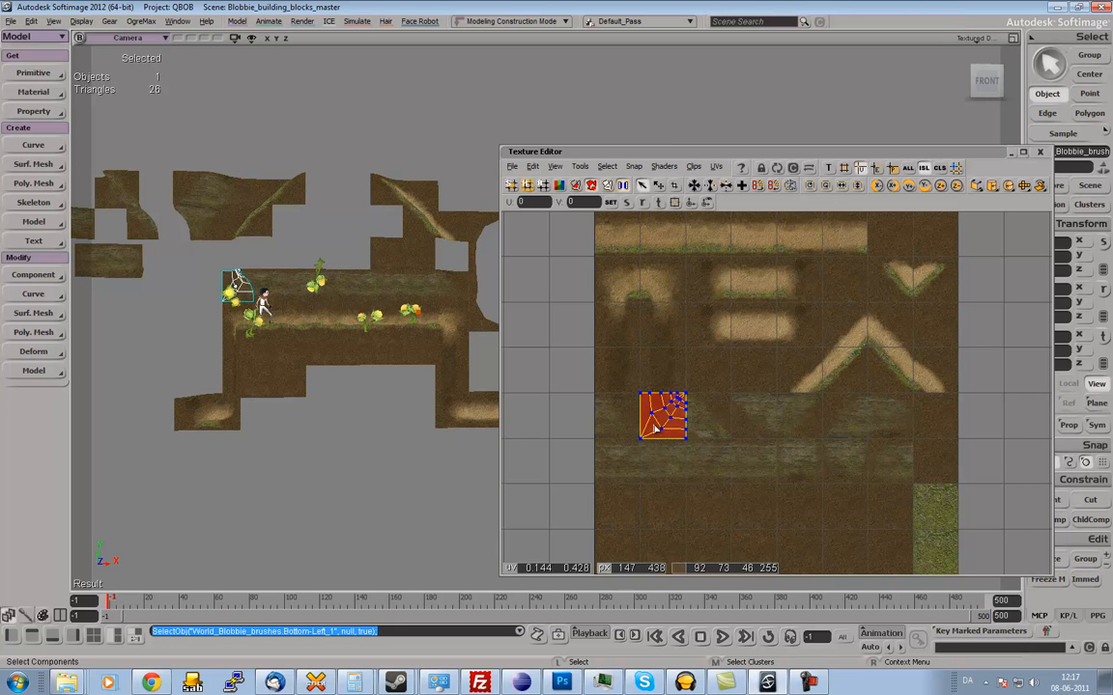
left_click(413, 253)
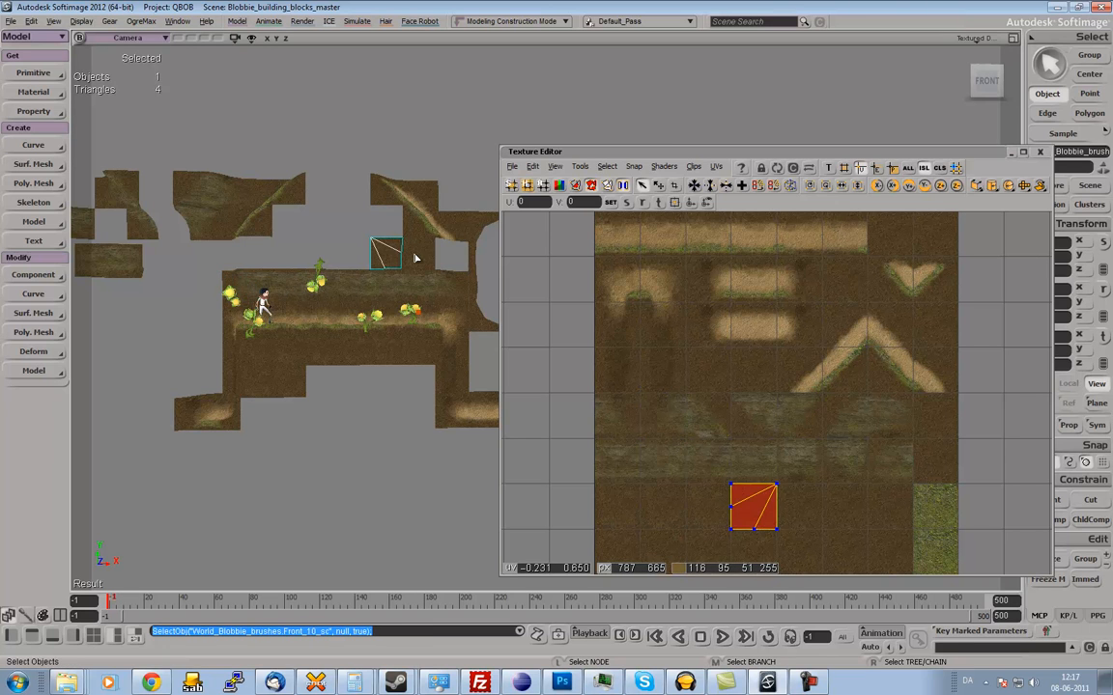
Compare the texture cells of the right-hand slope's blocks by selecting them in turn, and close the Texture Editor.
left_click(420, 227)
left_click(442, 232)
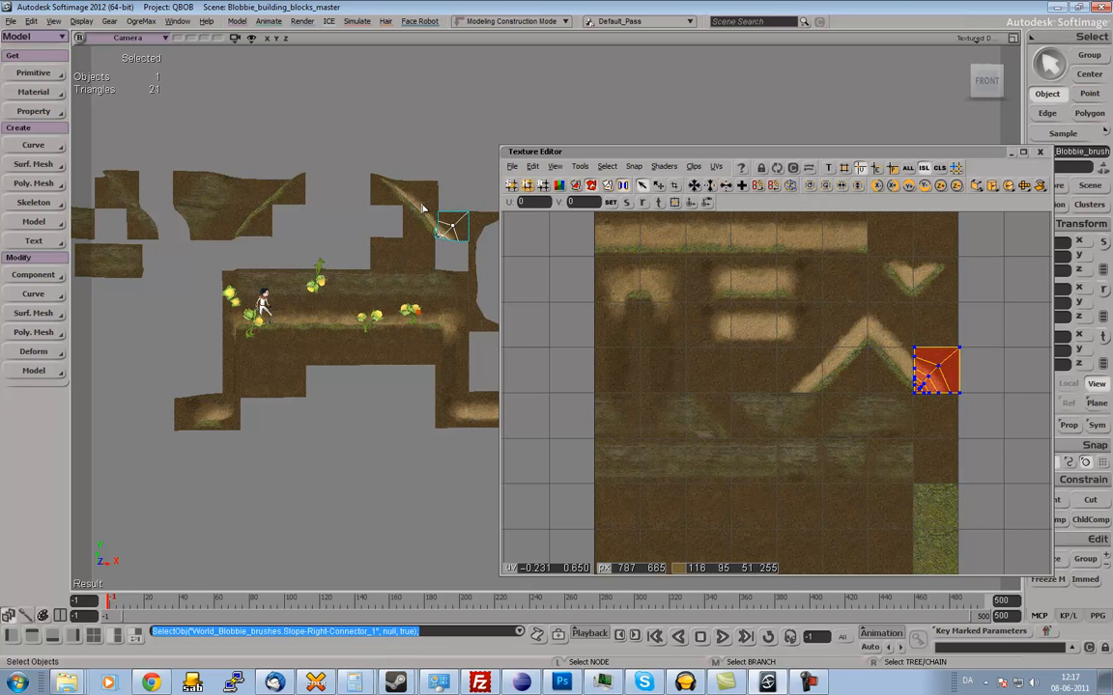
left_click(405, 198)
left_click(391, 199)
left_click(422, 228)
left_click(442, 230)
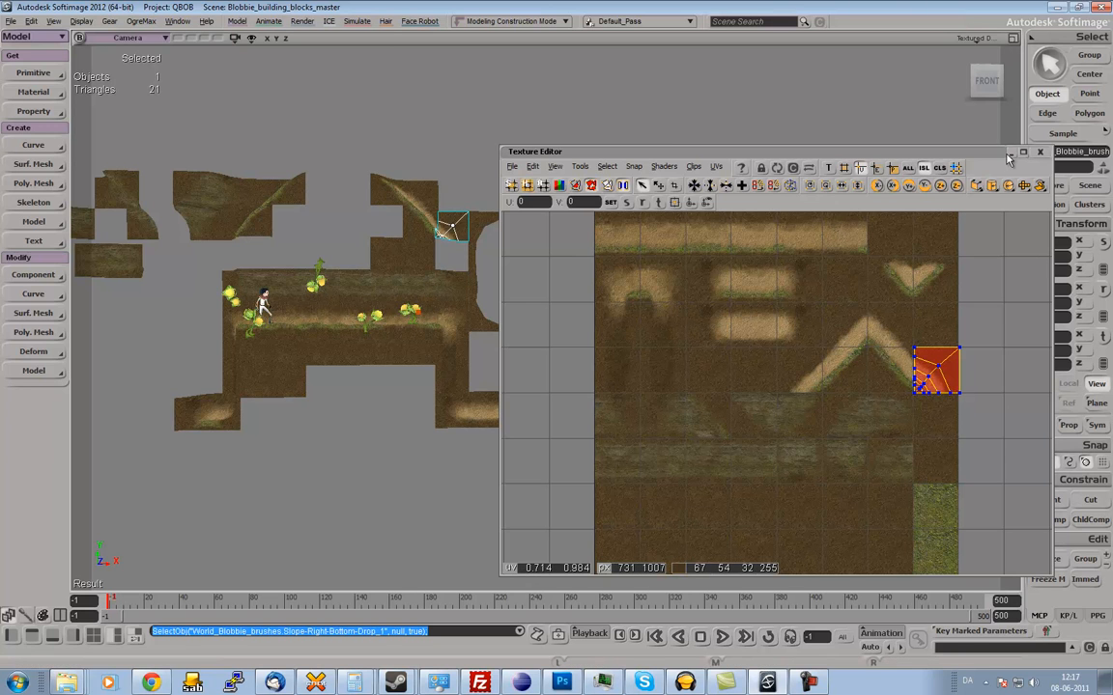
left_click(1039, 152)
Select all the light plants in the corridor together and hide them.
left_click_drag(558, 240, 597, 259)
scroll(597, 259, "up", 5)
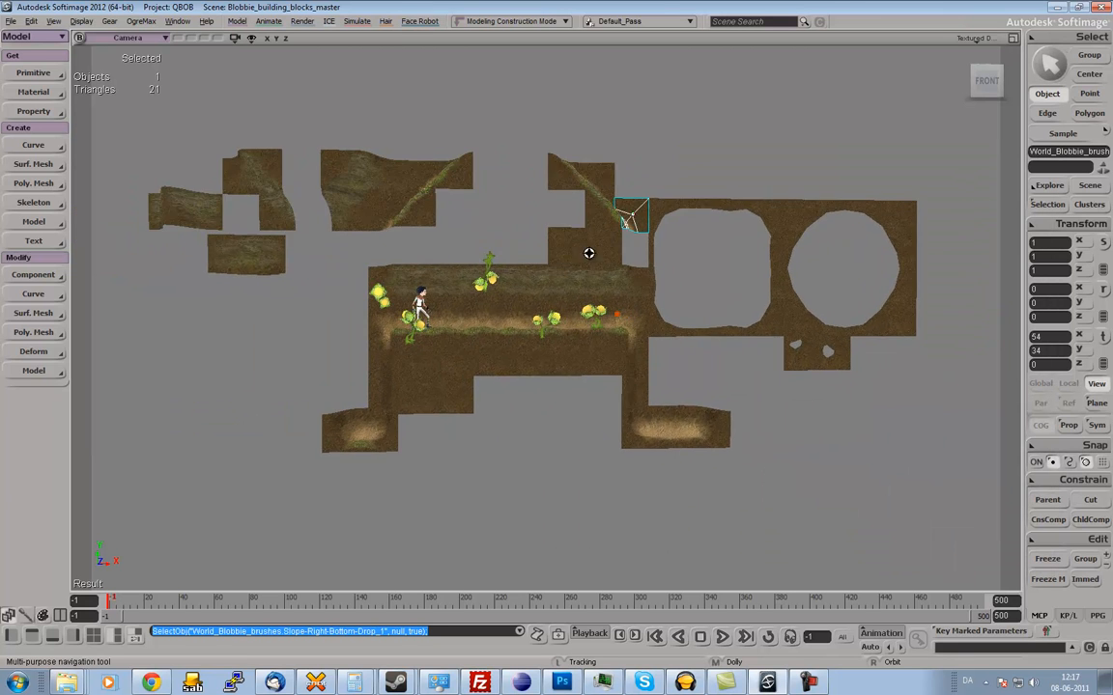
key("space")
left_click(611, 315)
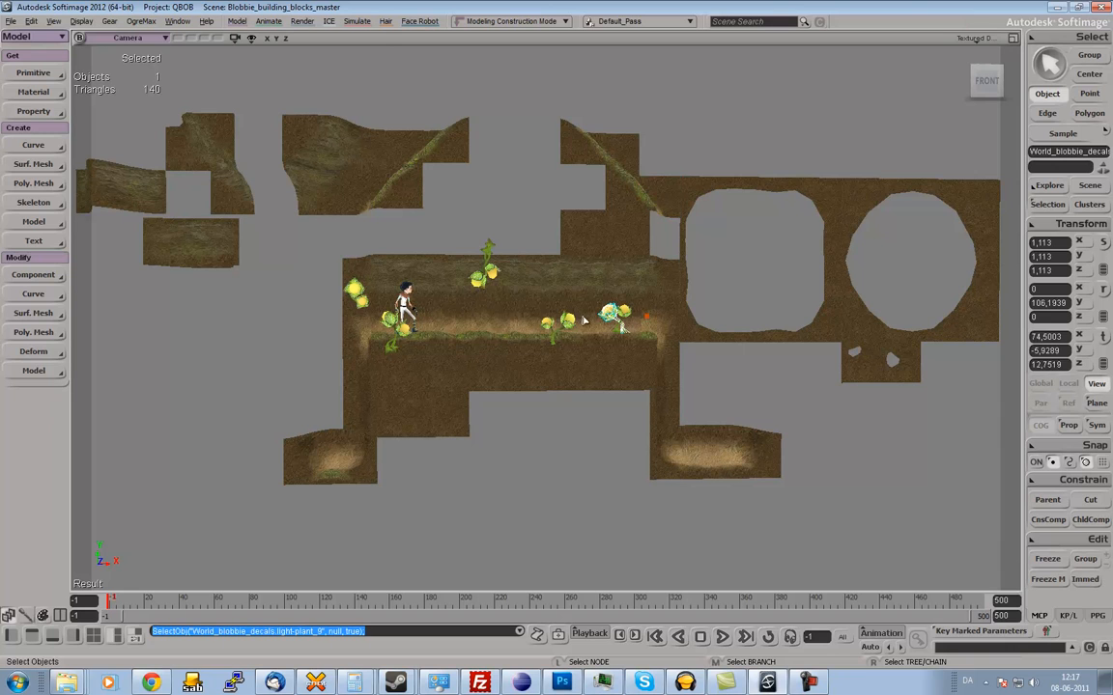
left_click(618, 317, "shift")
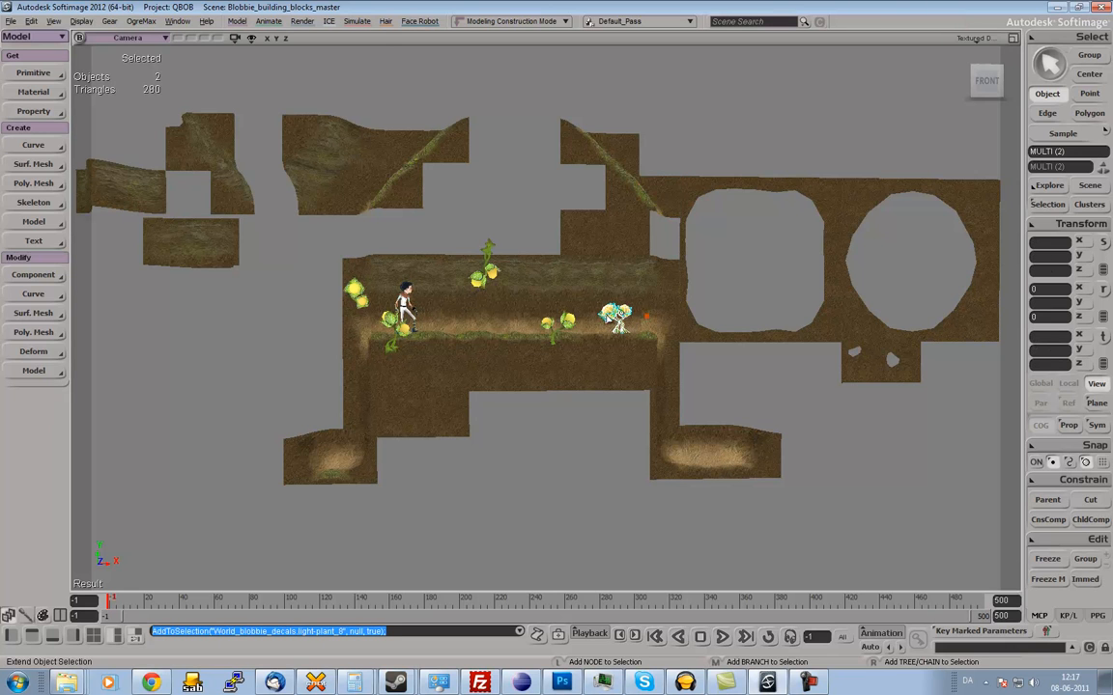
left_click(570, 323, "shift")
left_click(491, 279, "shift")
left_click(478, 281, "shift")
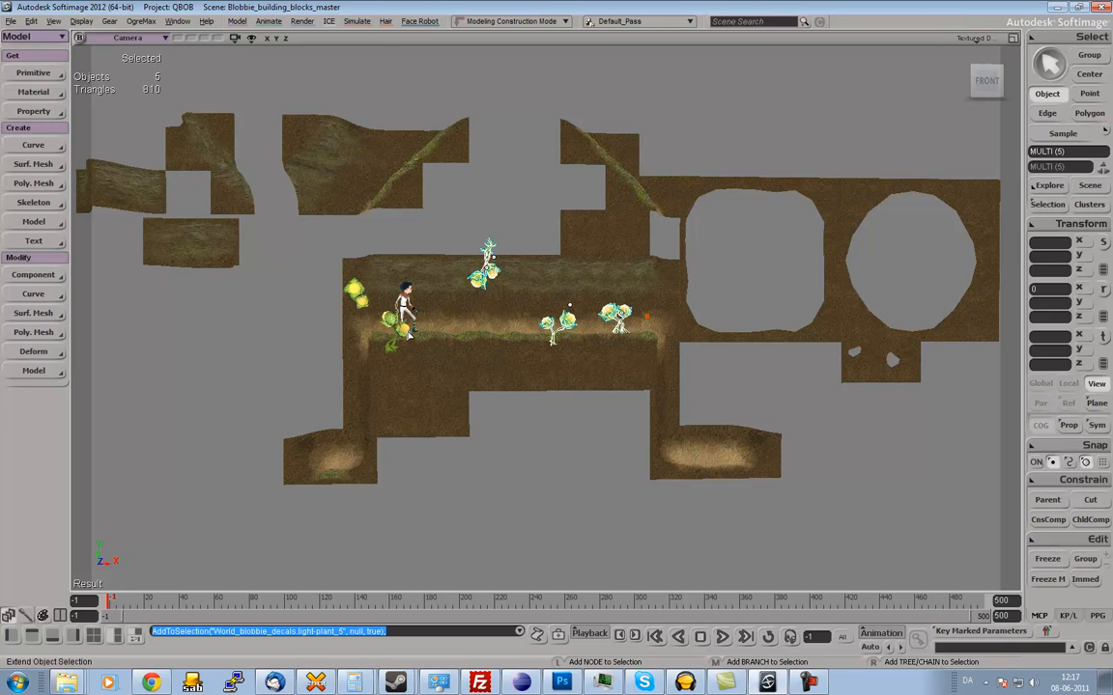
left_click(398, 330, "shift")
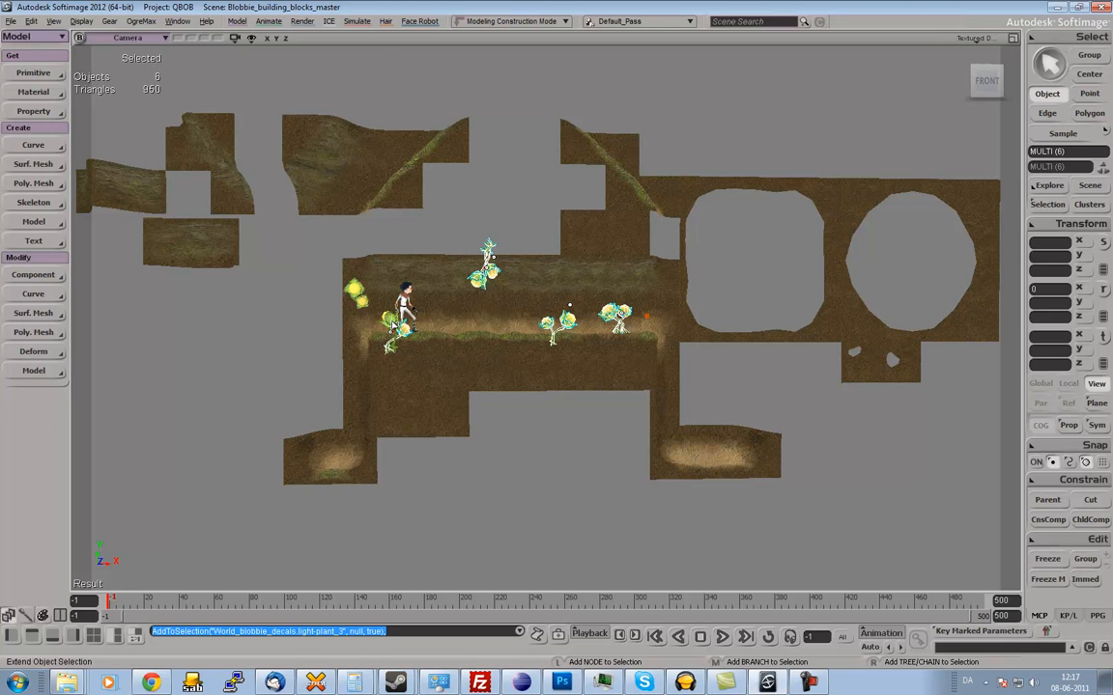
left_click(354, 291, "shift")
key("h")
Select the boy character mesh standing in the corridor and hide it.
left_click(409, 307)
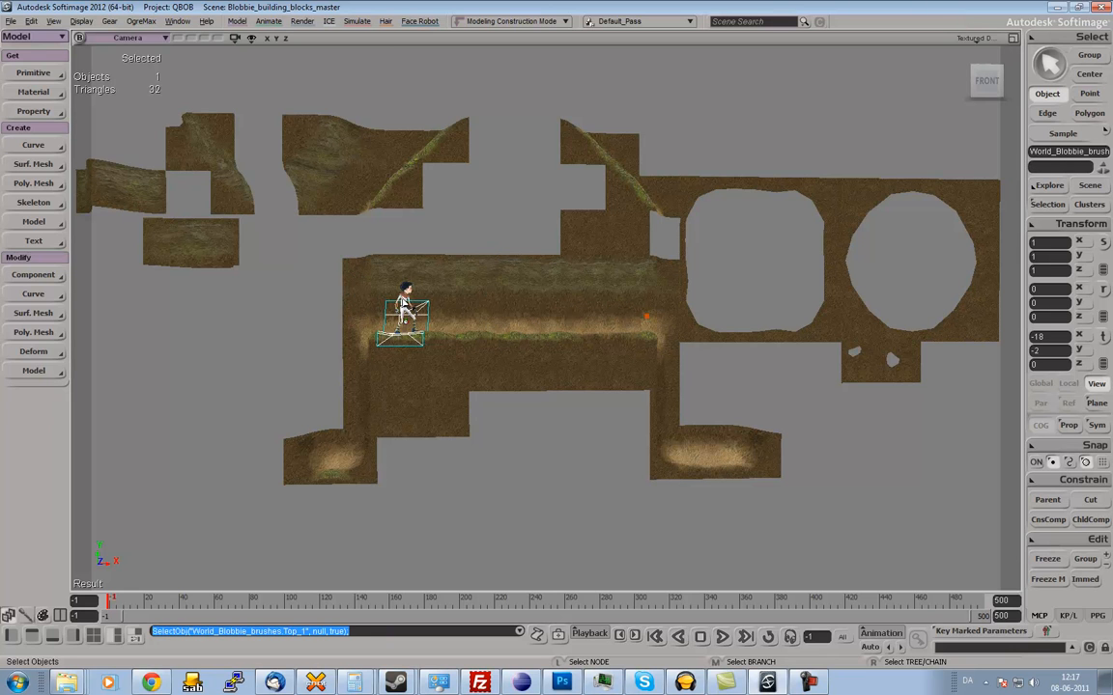
left_click(406, 302)
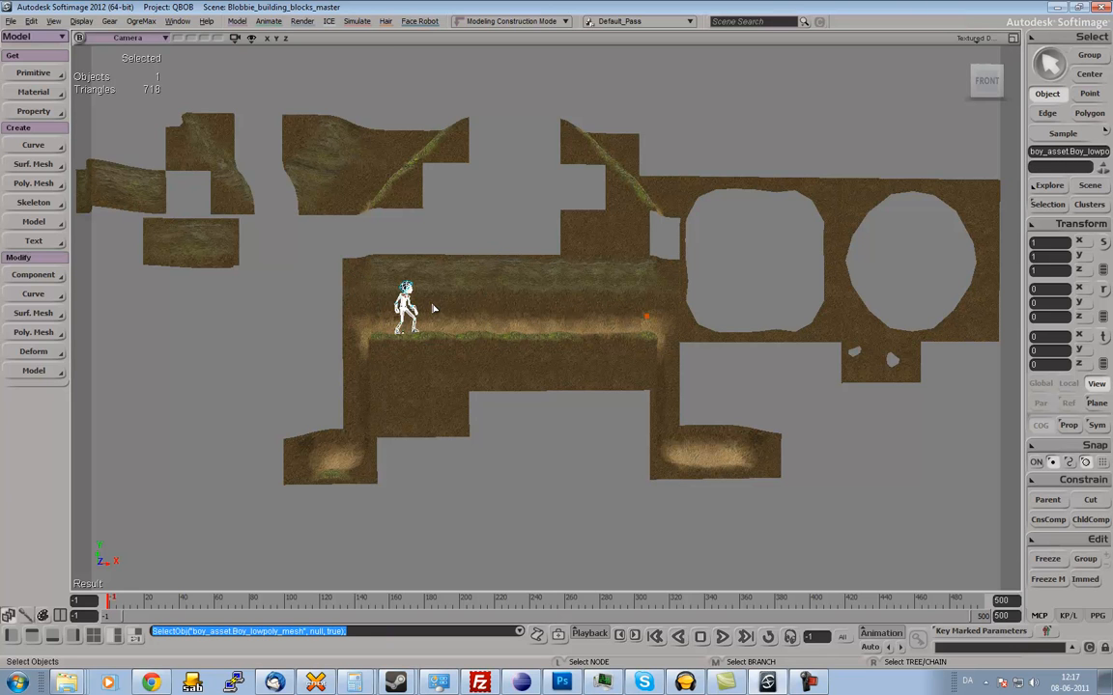
key("h")
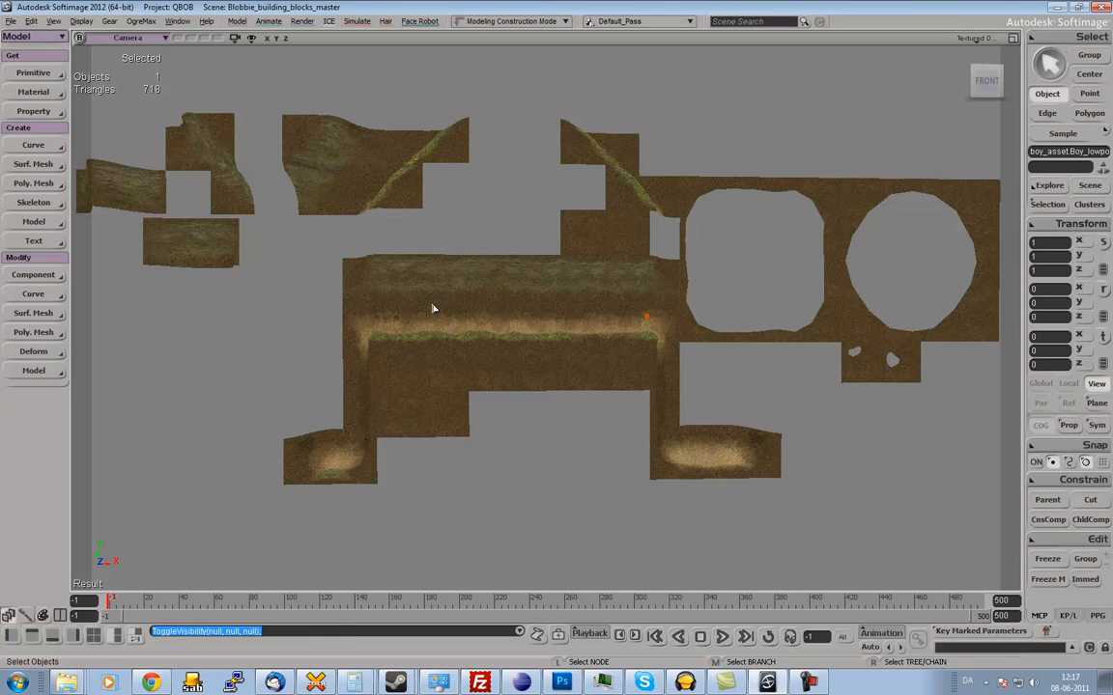
Examine the assembled terrain blocks from slightly different angles and distances.
key("s")
middle_click_drag(479, 313, 499, 308)
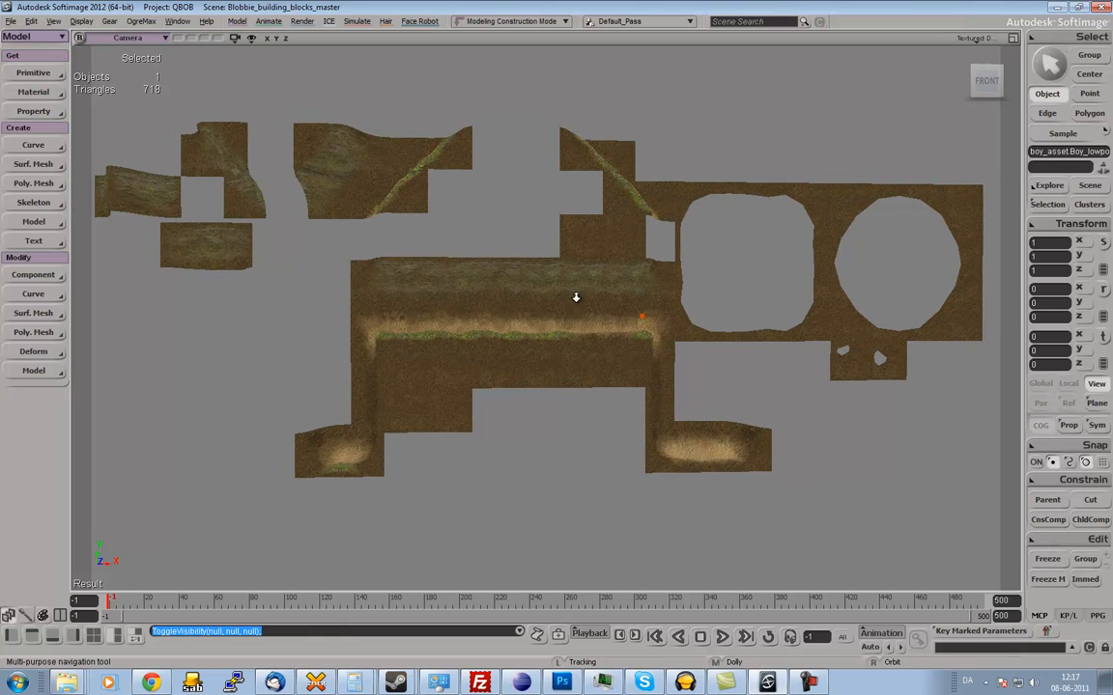
middle_click_drag(576, 298, 569, 300)
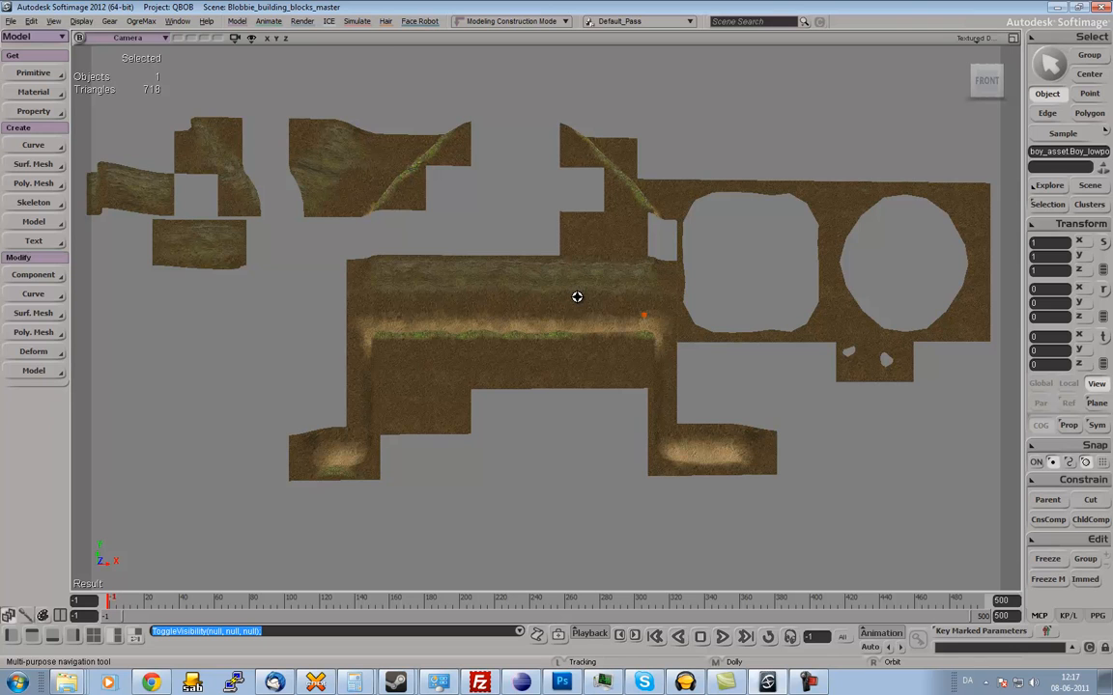
key("space")
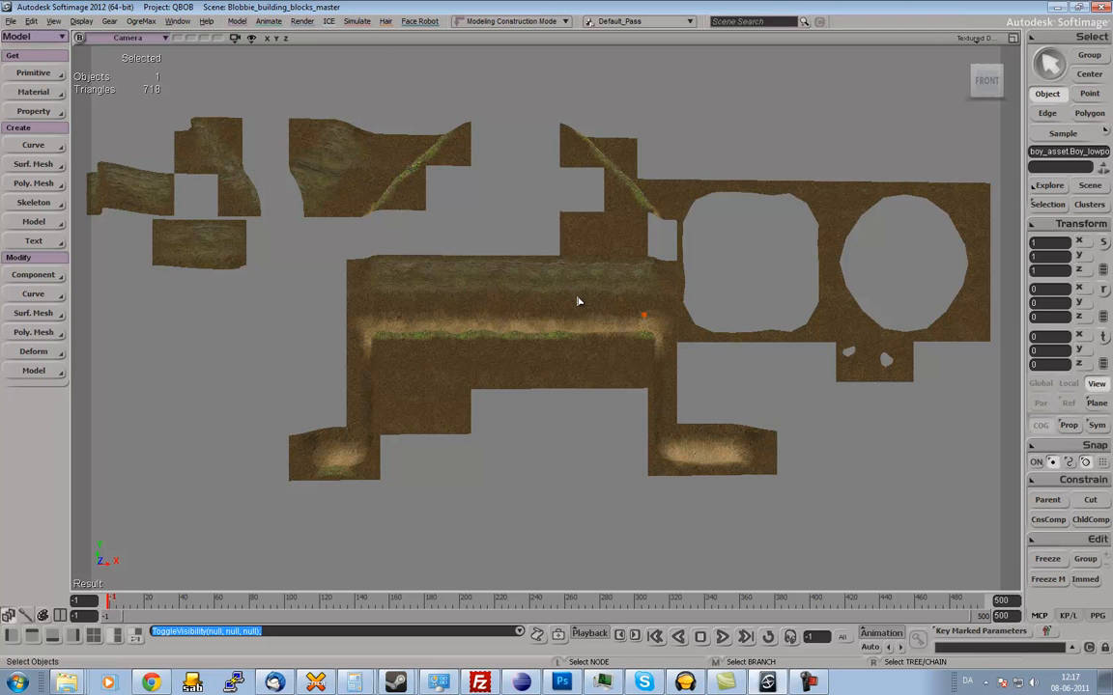
key("s")
right_click_drag(549, 293, 549, 293)
middle_click_drag(552, 300, 566, 297)
right_click_drag(566, 296, 568, 297)
middle_click_drag(568, 297, 562, 299)
key("space")
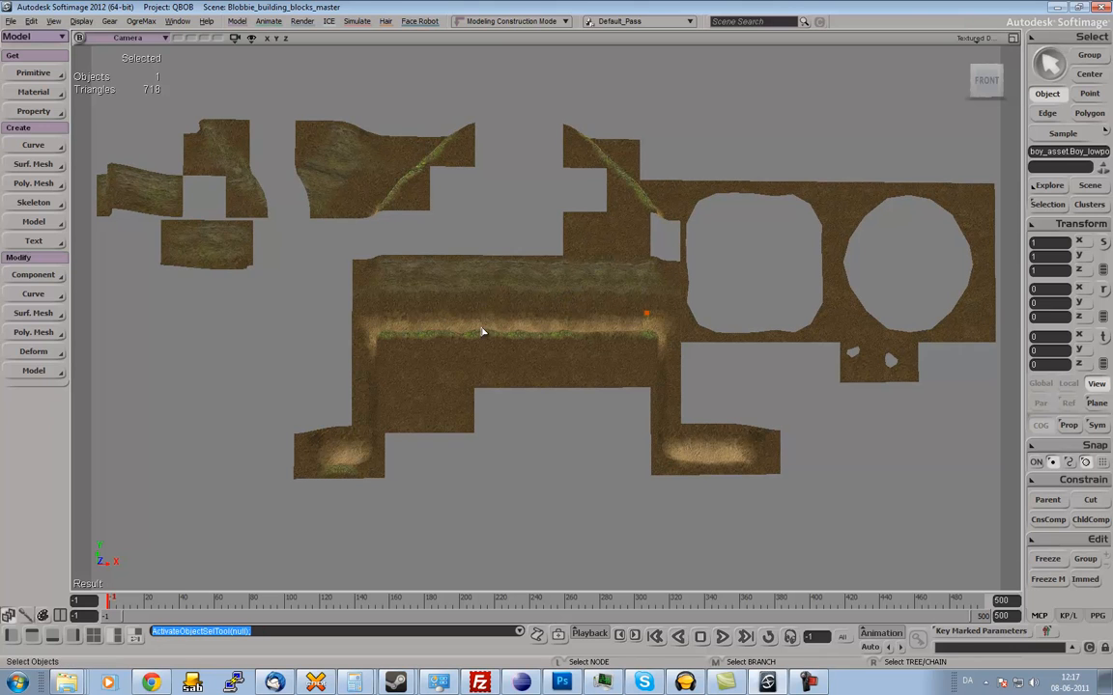
Select the corridor's middle blocks with the adjoining plain blocks above and below, and merge them into one polygon mesh.
left_click_drag(396, 253, 626, 465)
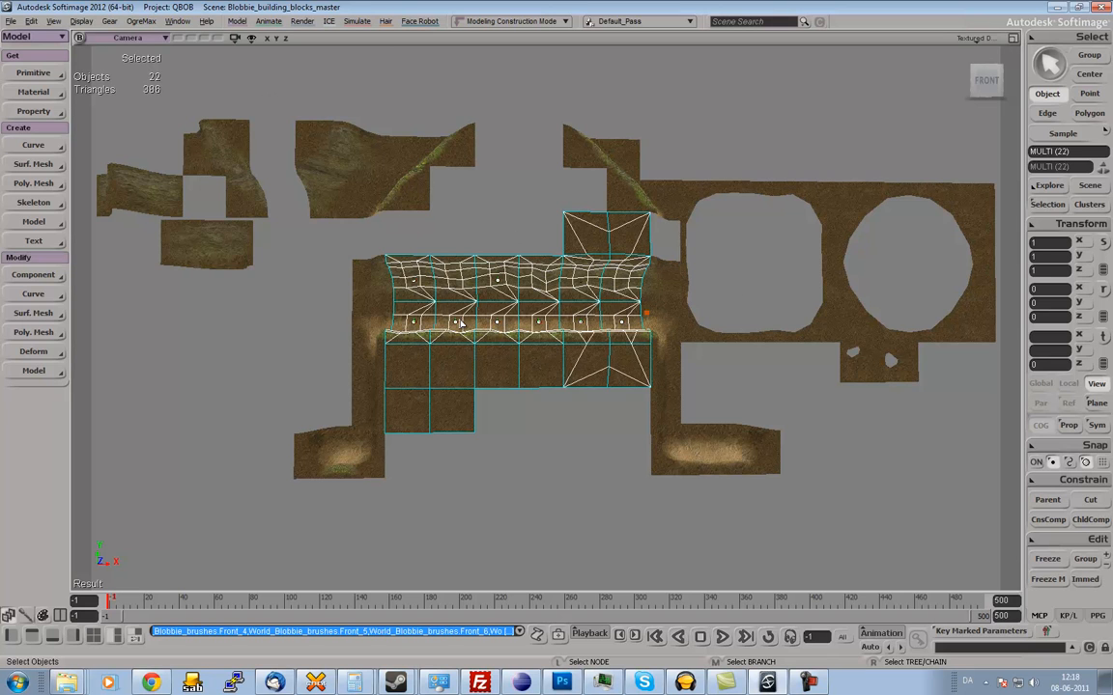
key("s")
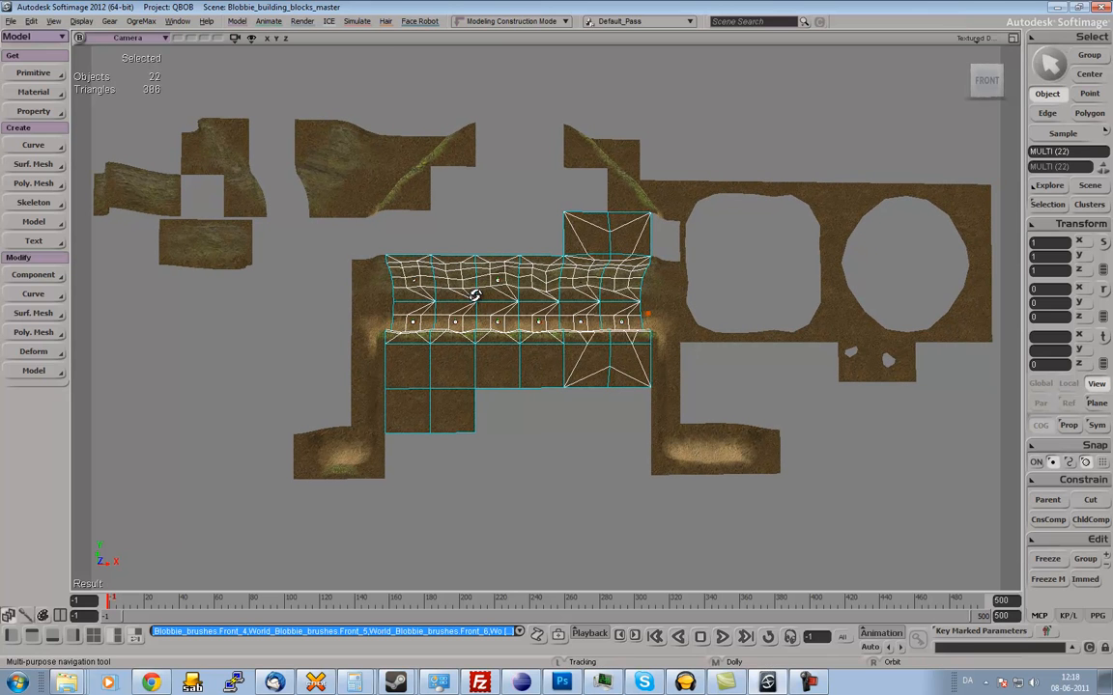
key("space")
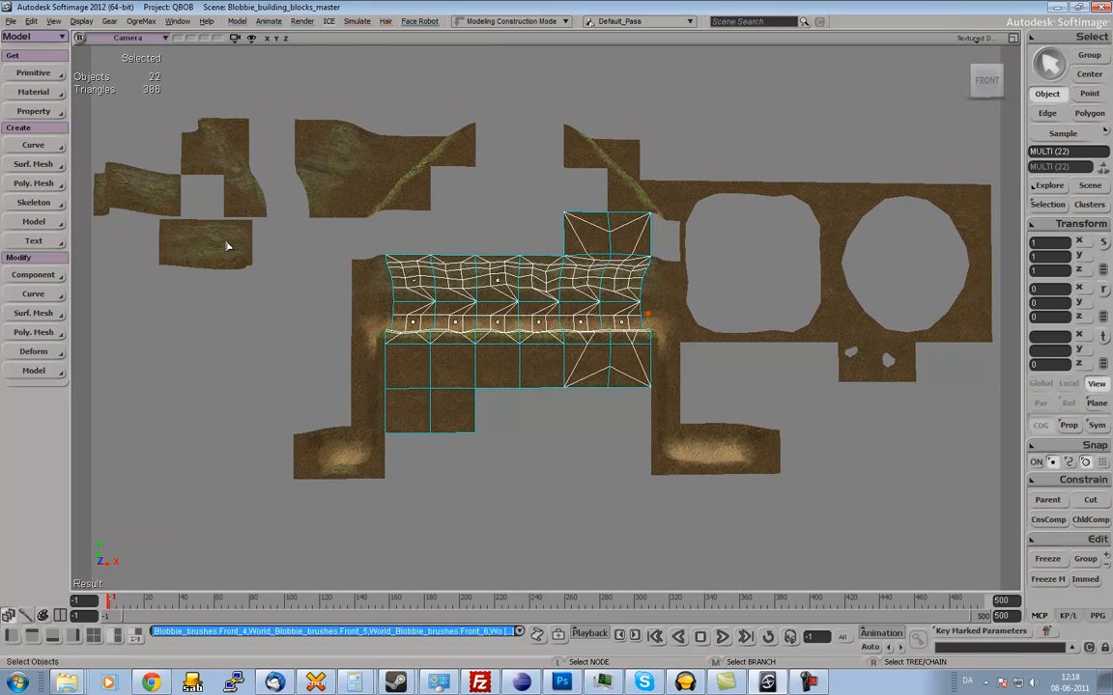
left_click(50, 188)
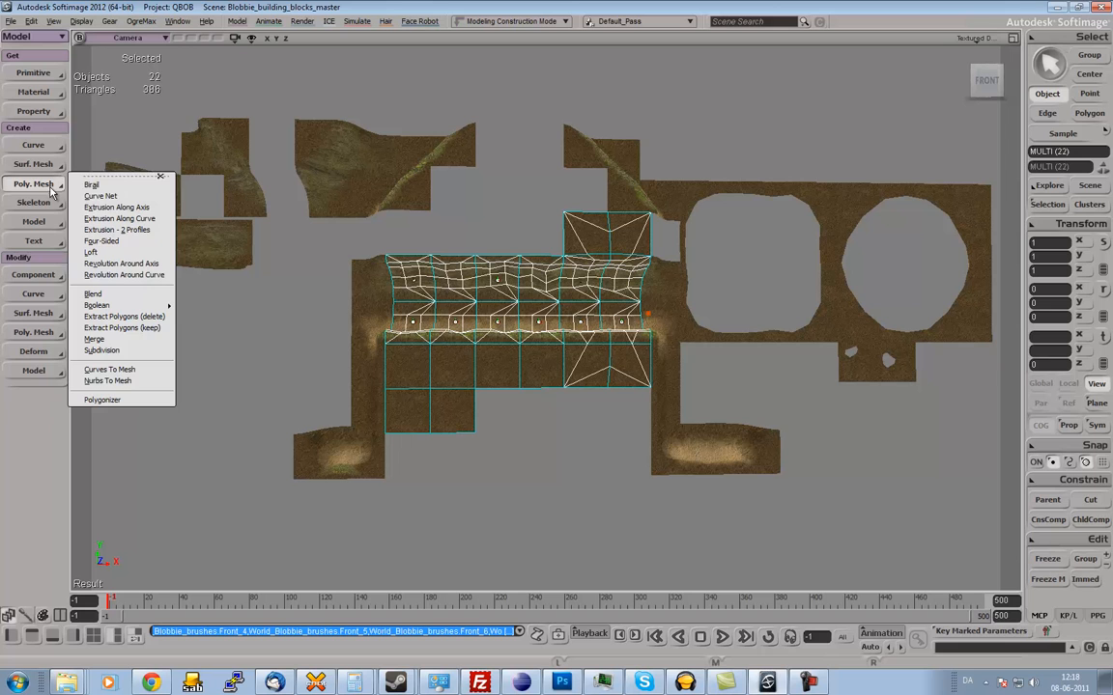
left_click(132, 340)
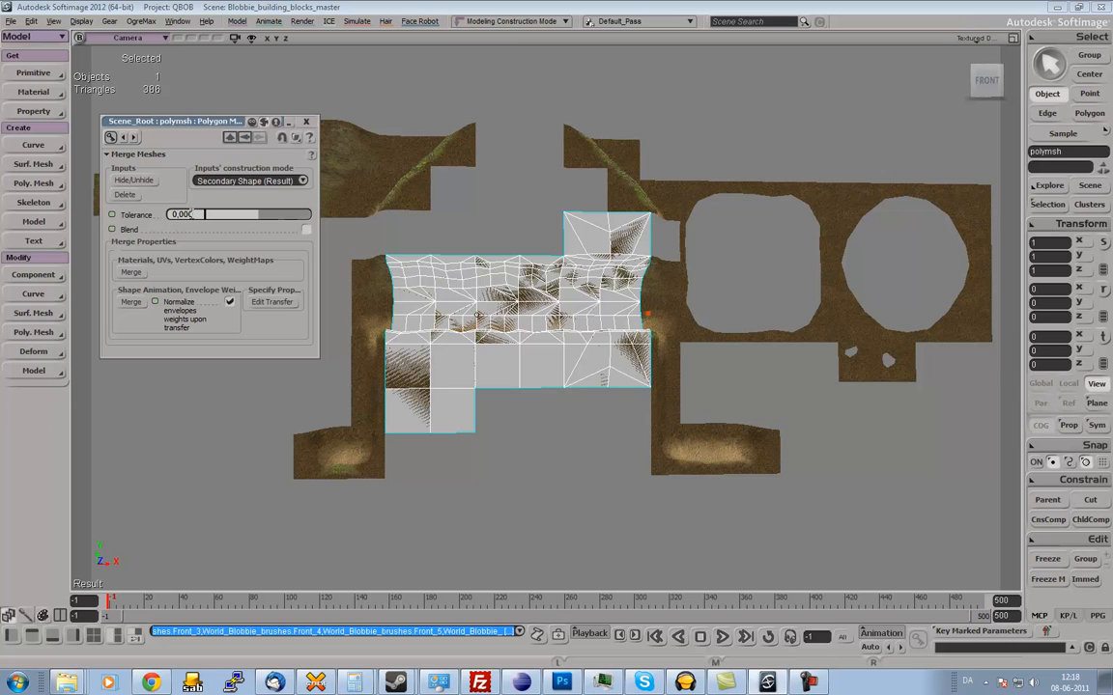
Set the merge tolerance to 0.001, hide the source blocks, and transfer their materials and UVs to the merged mesh.
type("1")
key("Return")
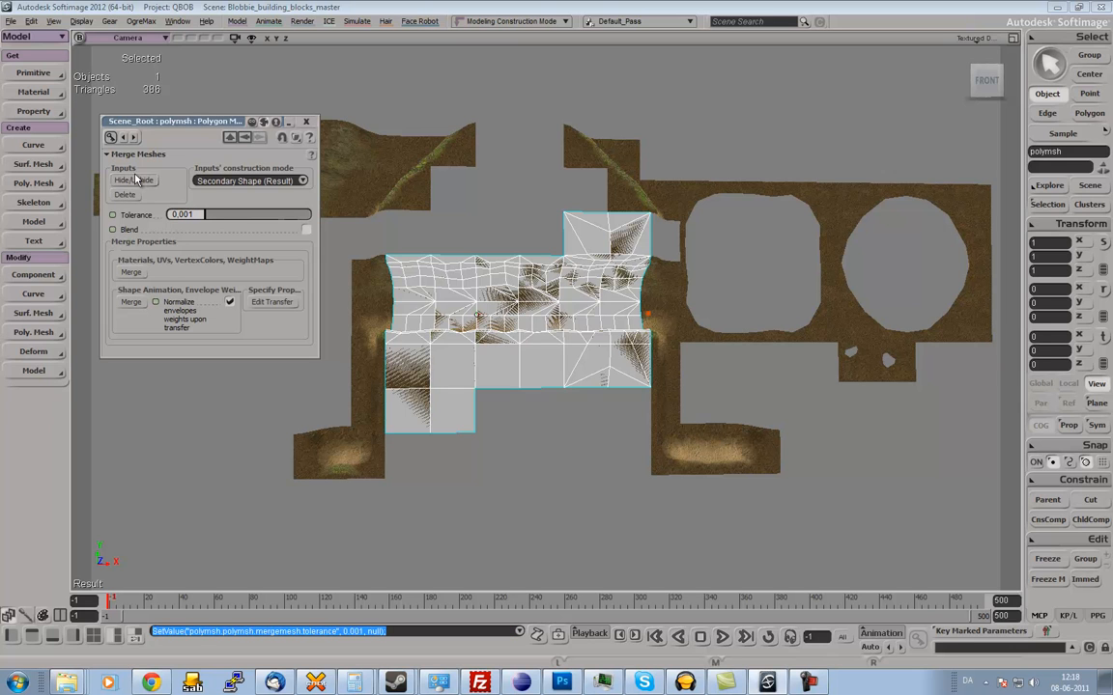
left_click(130, 273)
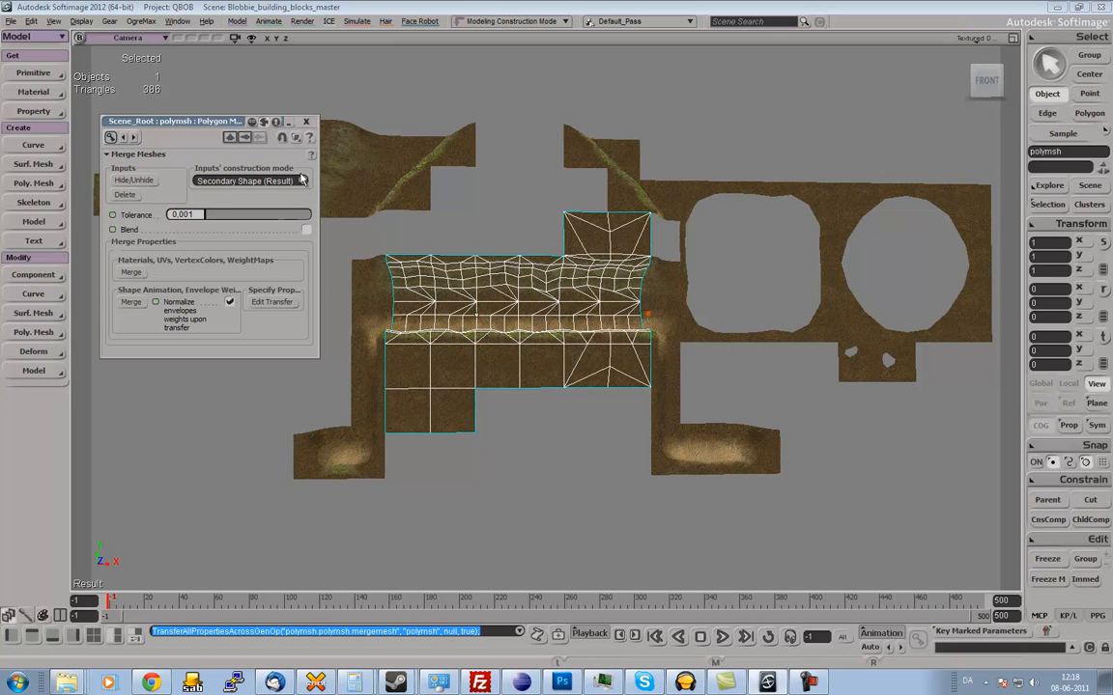
left_click(308, 127)
Examine the merged mesh from an angle and its inherited UV layout in the Texture Editor, and close the editor.
middle_click_drag(367, 203, 453, 378)
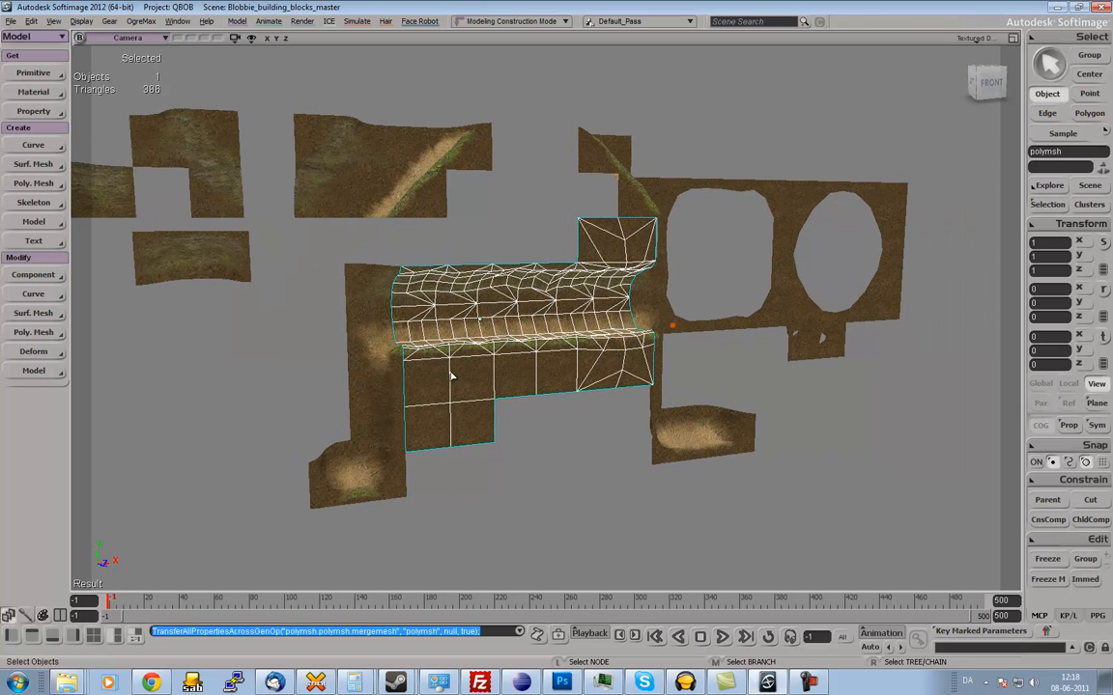
left_click(659, 408)
left_click(572, 367)
key("s")
right_click_drag(574, 366, 583, 309)
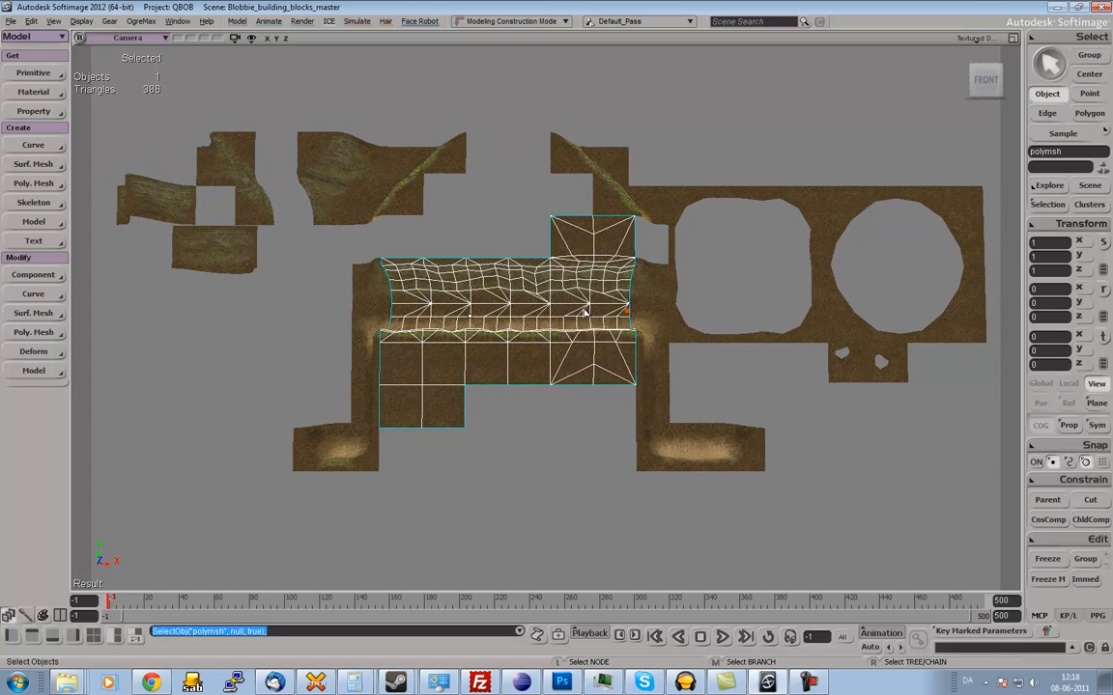
key("alt+7")
key("z")
mouse_move(708, 304)
left_mouse_down()
mouse_move(706, 338)
mouse_move(702, 313)
mouse_move(720, 347)
mouse_move(713, 325)
left_mouse_up()
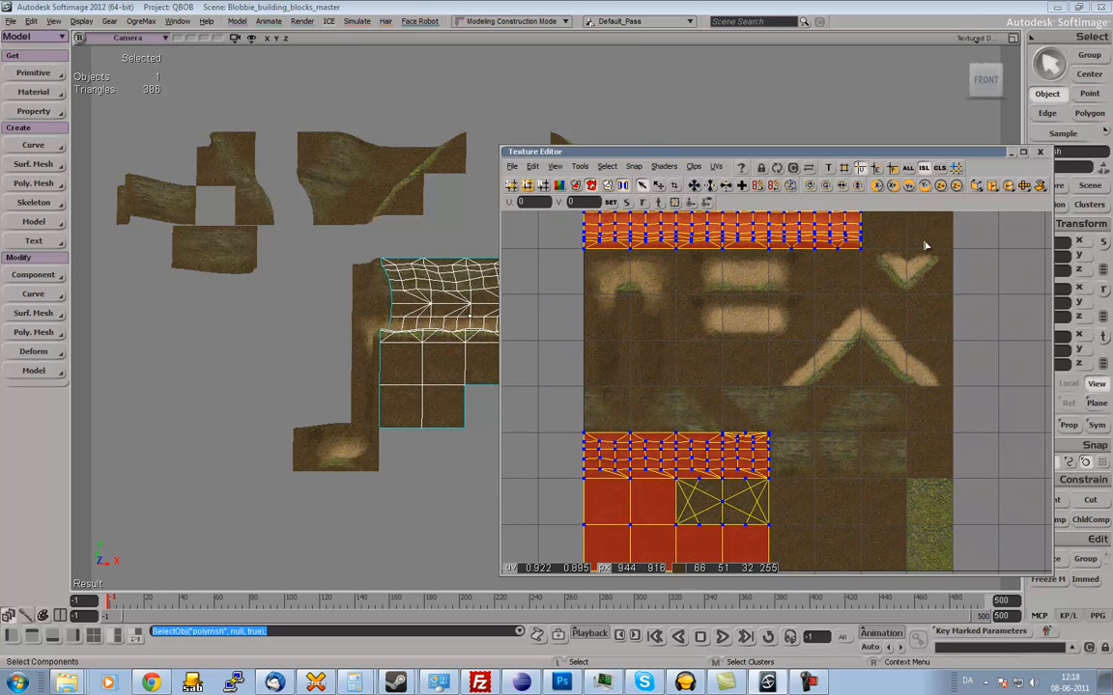
left_click(1040, 153)
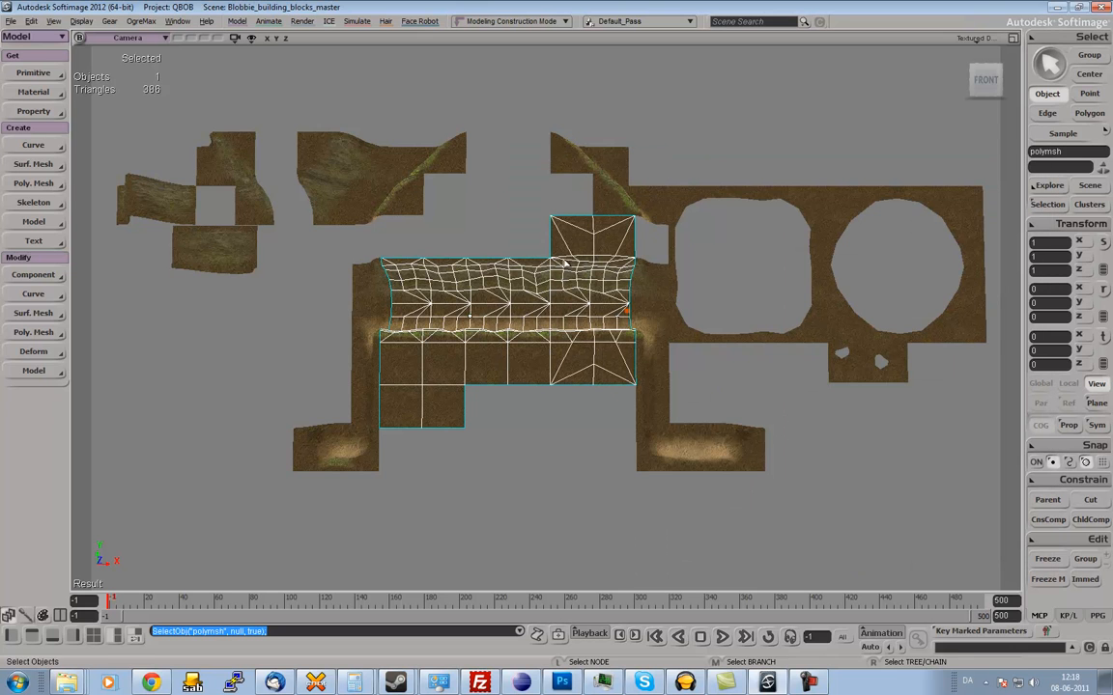
Add a Unique UVs (polymesh) texture projection to the merged mesh.
left_click(34, 112)
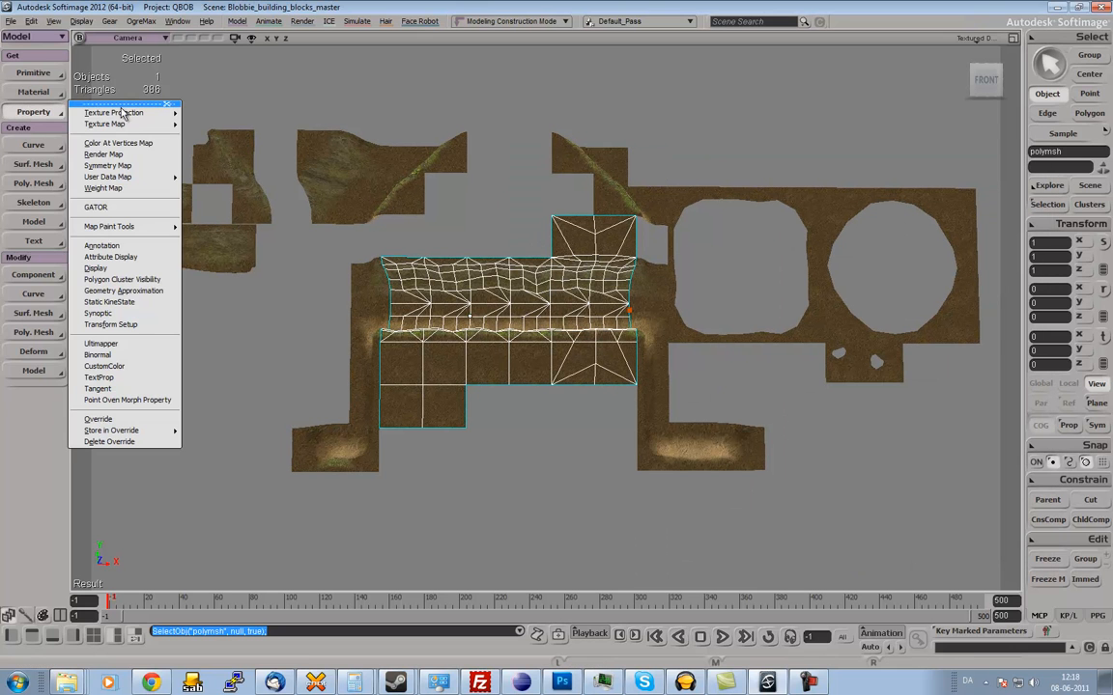
mouse_move(125, 112)
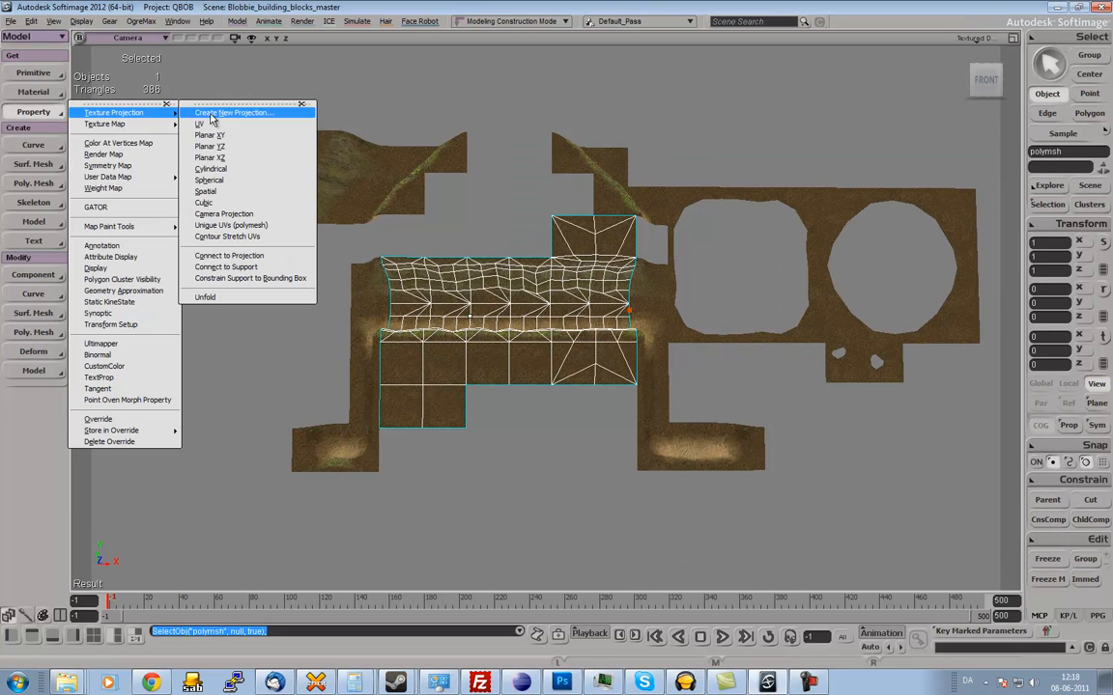
left_click(273, 225)
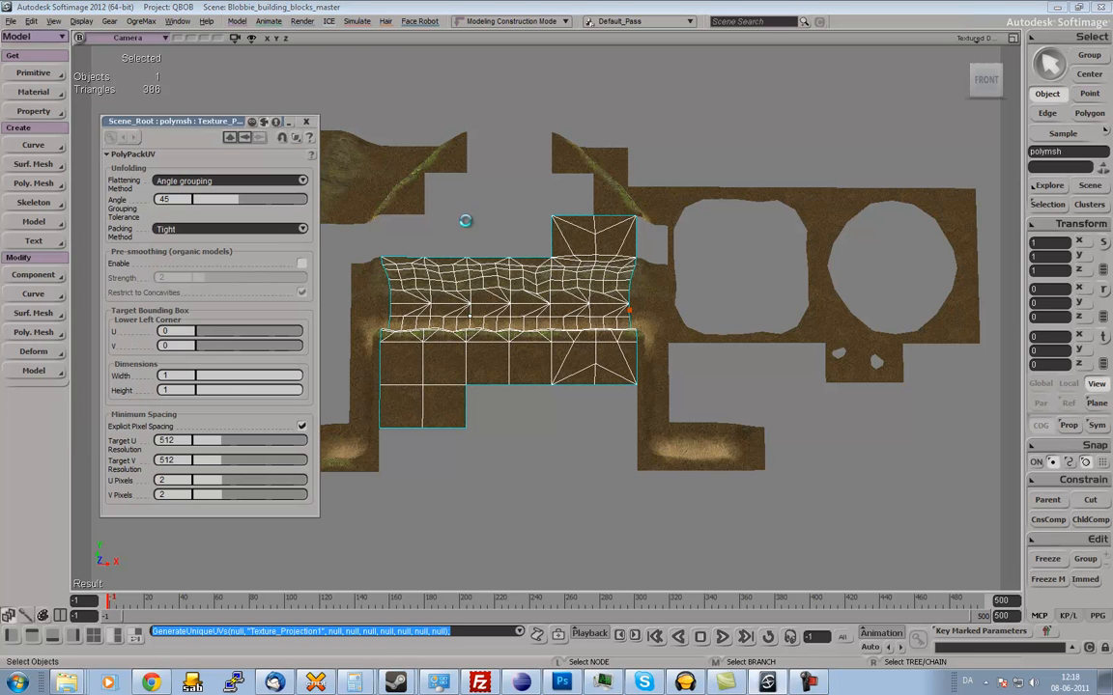
Display the new unique projection in the Texture Editor and set its angle grouping tolerance to 77.791.
key("alt+7")
left_click(715, 167)
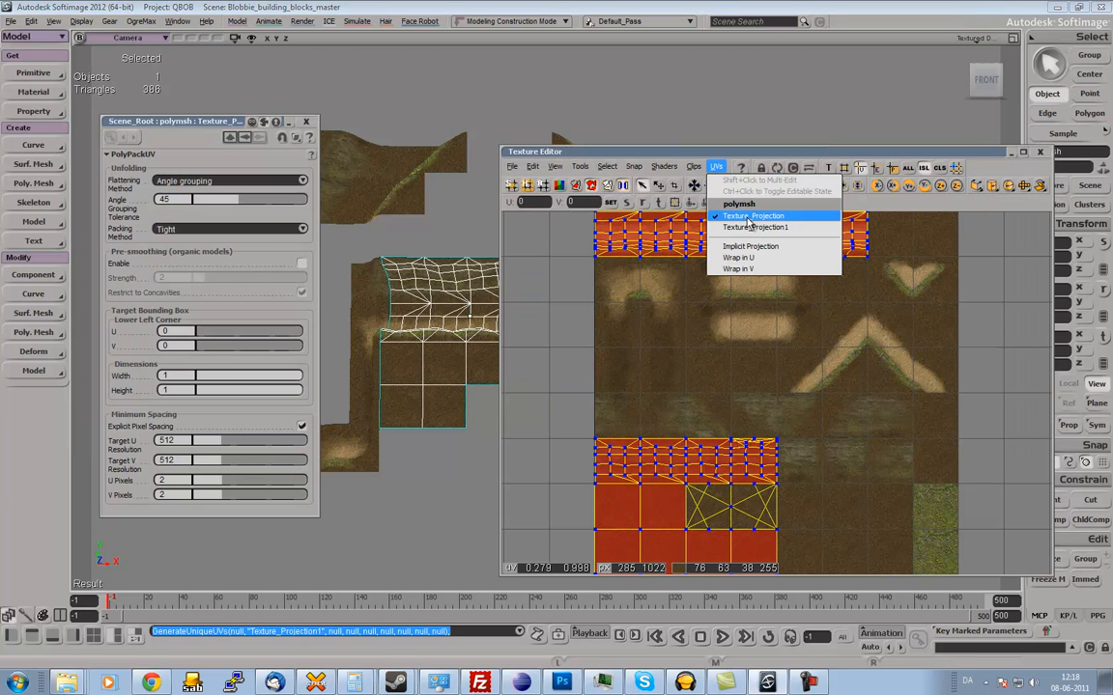
left_click(745, 216)
left_click_drag(228, 199, 287, 204)
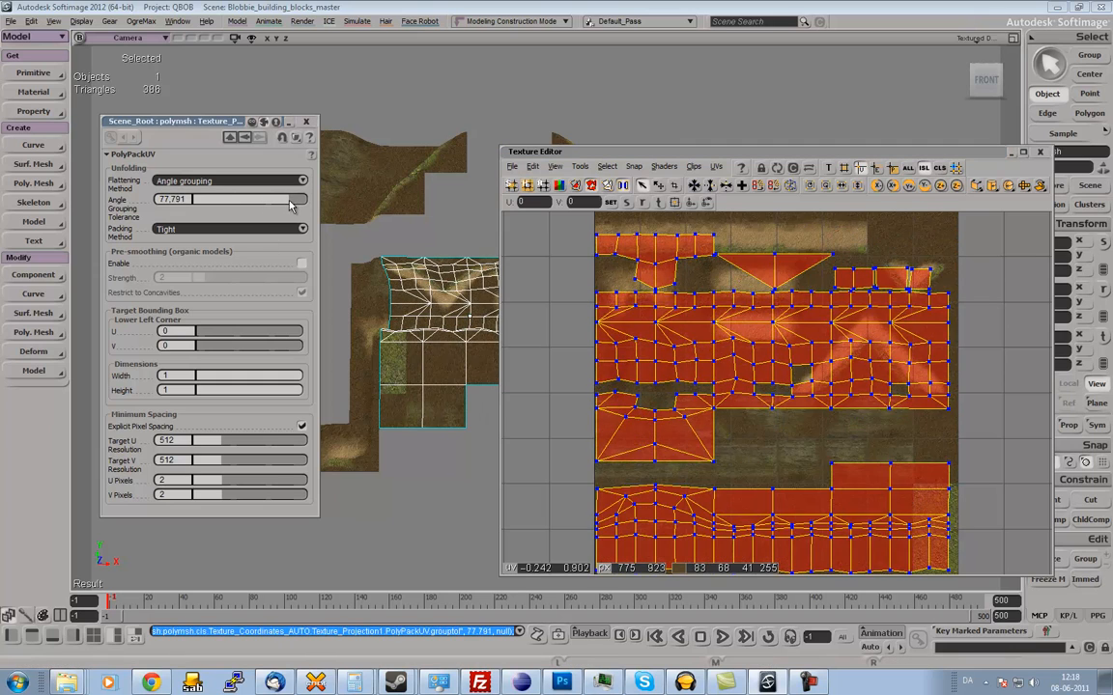
left_click(307, 122)
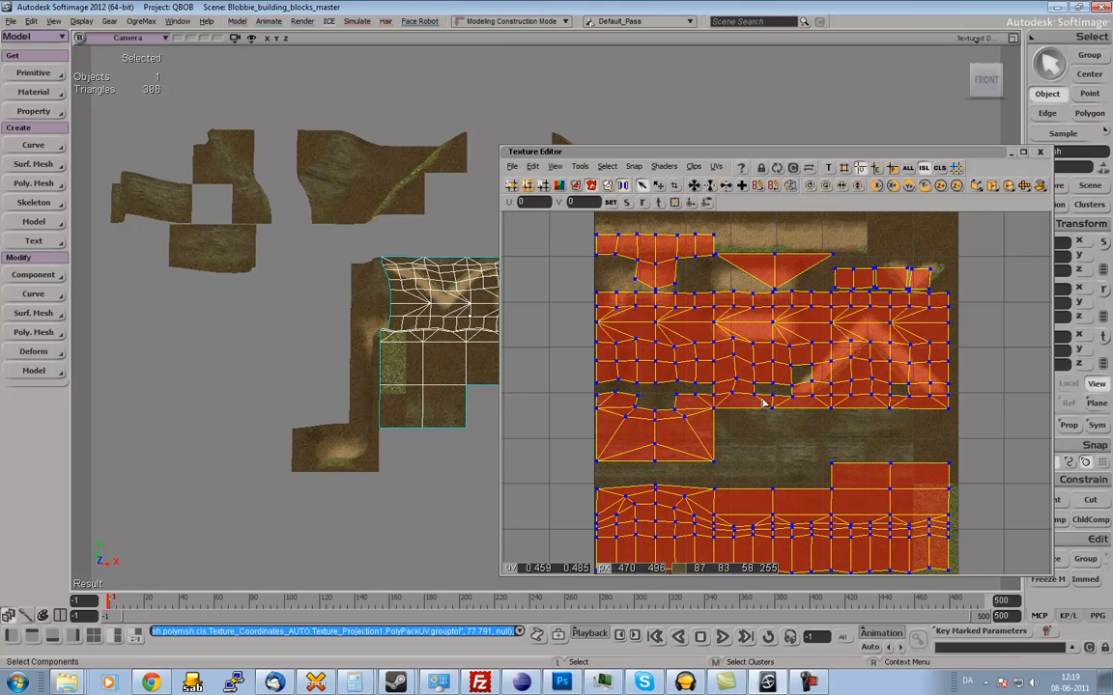
Examine the whole unique UV layout of the merged mesh in the Texture Editor.
key("z")
mouse_move(776, 444)
left_mouse_down()
mouse_move(780, 419)
mouse_move(794, 432)
left_mouse_up()
scroll(780, 418, "down", 1)
scroll(780, 425, "up", 1)
scroll(780, 425, "down", 1)
scroll(793, 432, "up", 1)
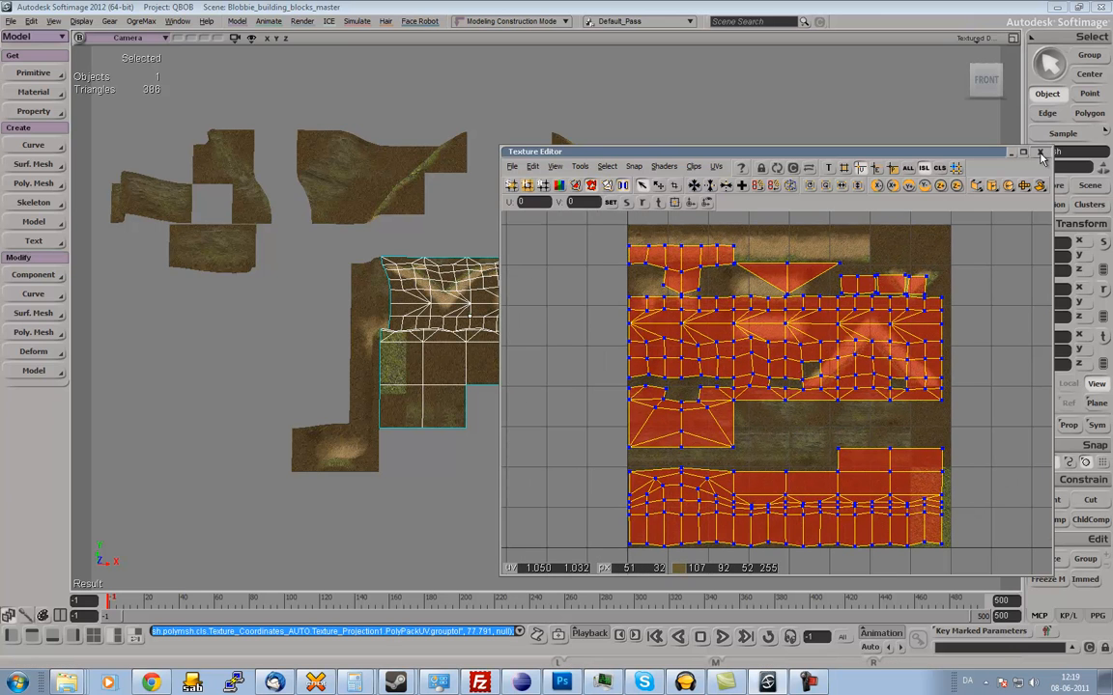
Close the Texture Editor and examine the merged mesh from an angle among the surrounding blocks.
left_click(1040, 154)
key("s")
middle_click_drag(692, 264, 675, 266)
left_click_drag(633, 258, 665, 256)
middle_click_drag(666, 256, 627, 277)
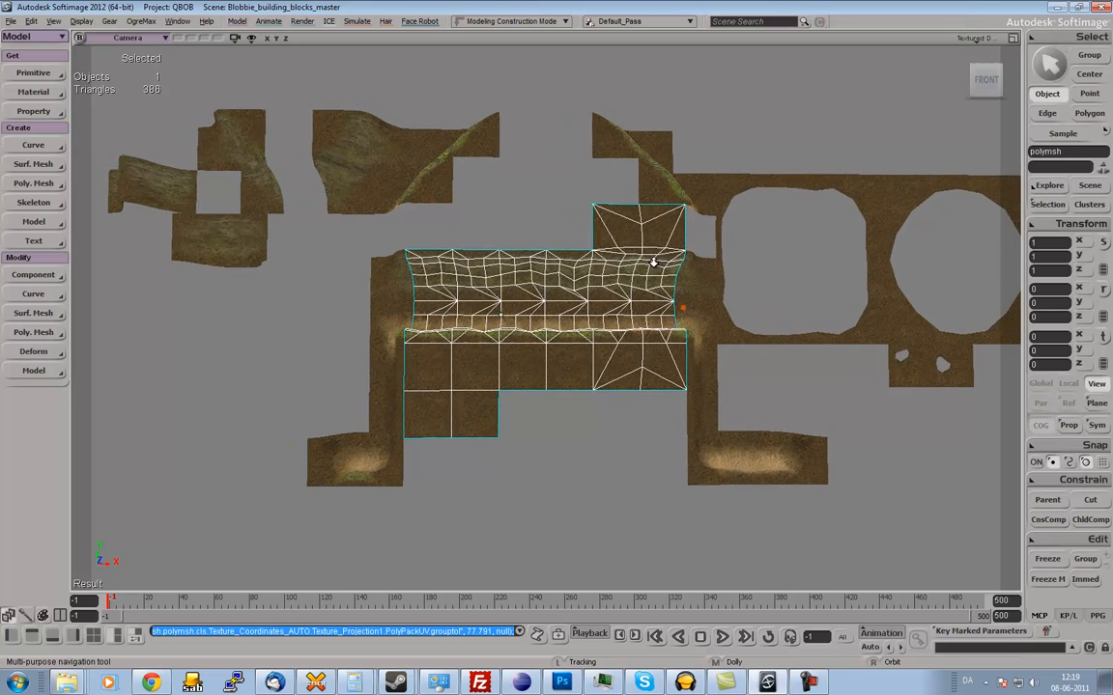
right_click_drag(637, 259, 680, 248)
key("space")
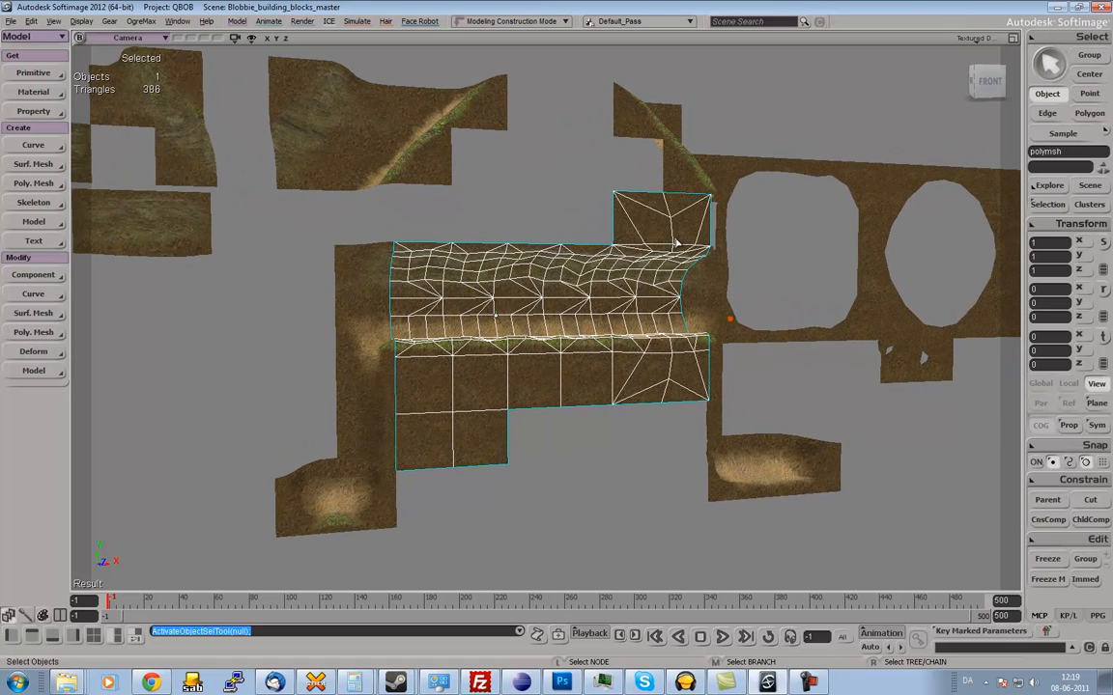
Select the merged mesh and inspect its Blocks_Constant material network in the Render Tree, closing the tree when done.
left_click(495, 288)
key("s")
mouse_move(514, 276)
right_mouse_down()
mouse_move(533, 272)
mouse_move(514, 273)
right_mouse_up()
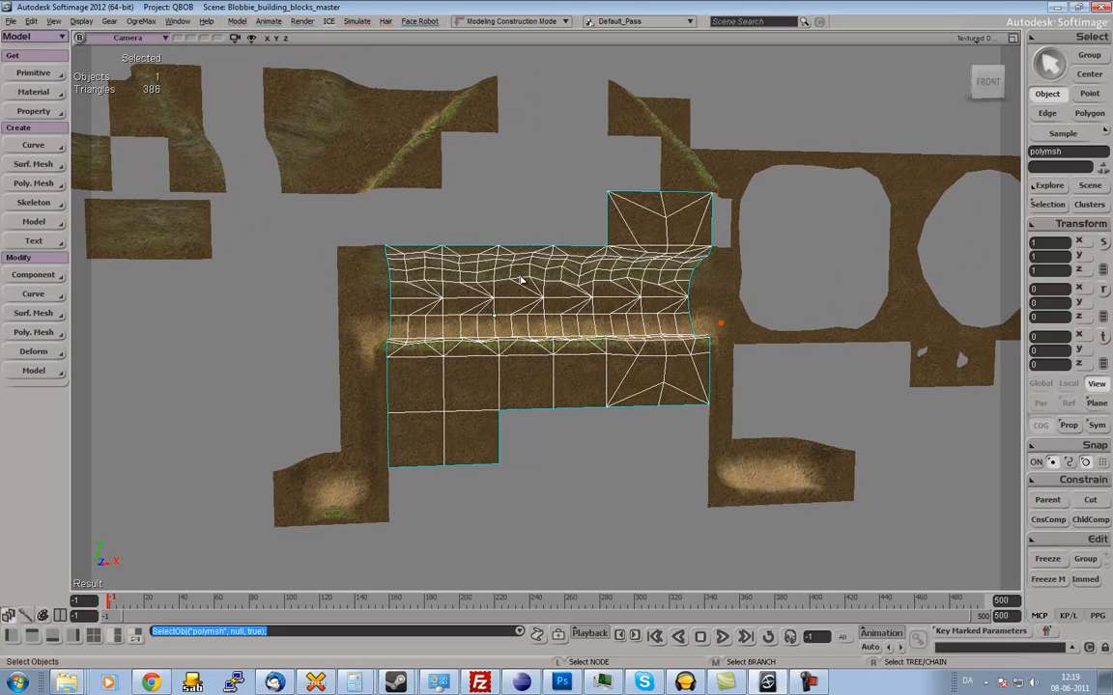
key("7")
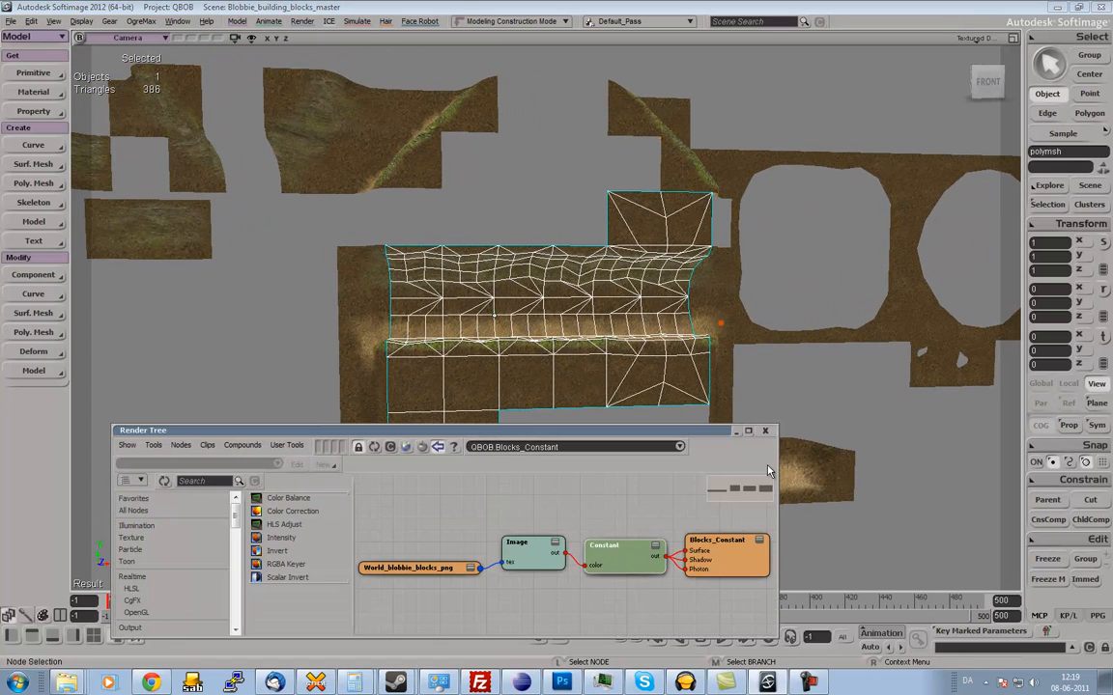
left_click(766, 432)
Switch the current render pass to AO.
key("s")
right_click_drag(532, 308, 563, 280)
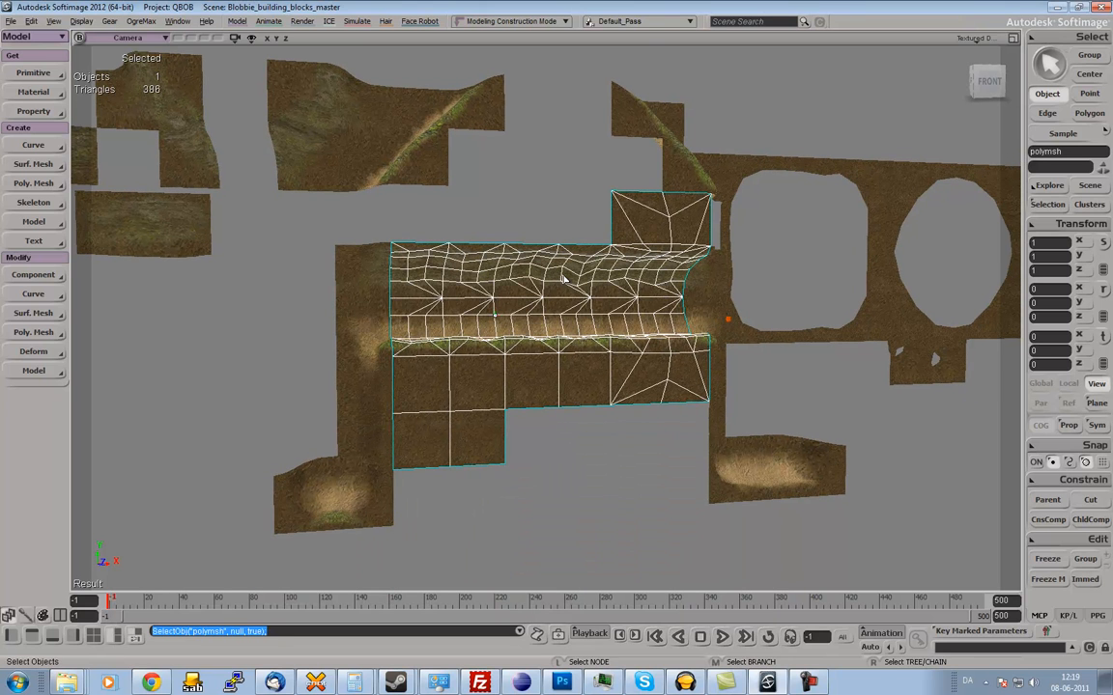
left_click(637, 22)
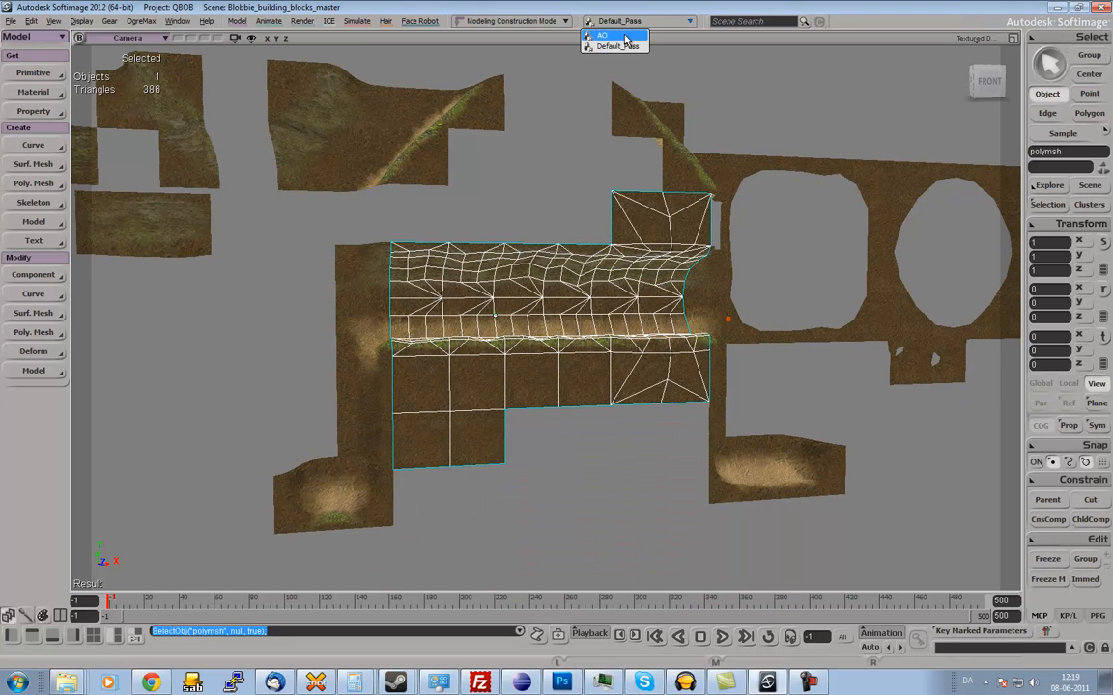
left_click(621, 37)
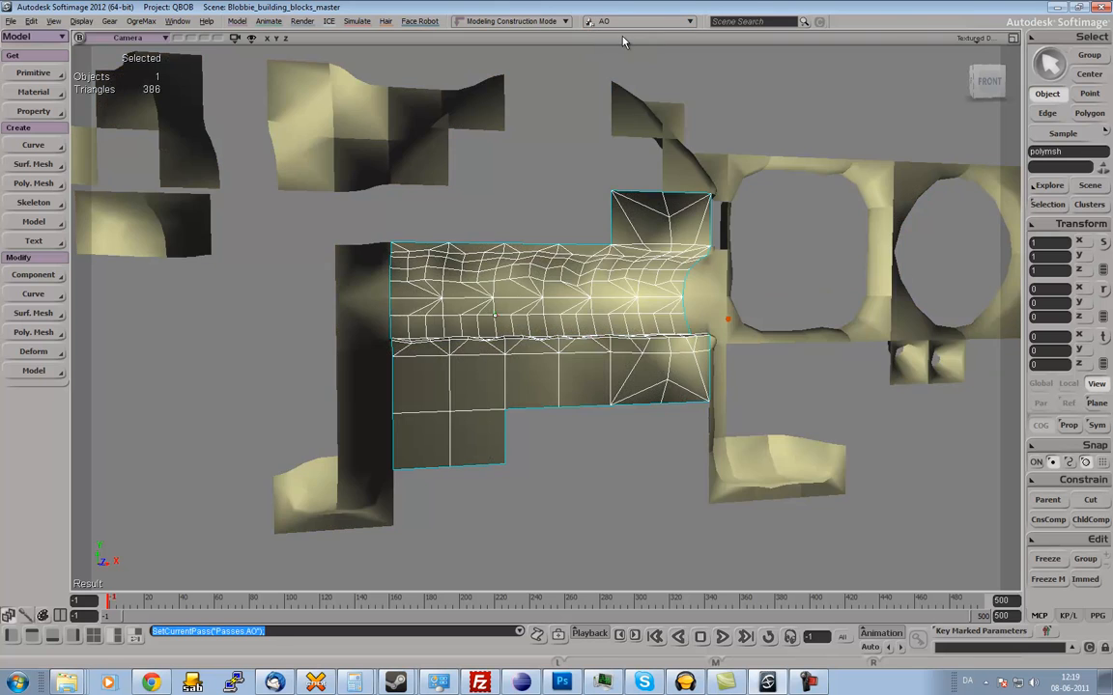
Inspect the World_Blobbie_Lightmap material network used in the AO pass in the Render Tree and close the tree.
key("s")
mouse_move(509, 256)
right_mouse_down()
mouse_move(524, 274)
mouse_move(564, 278)
right_mouse_up()
key("7")
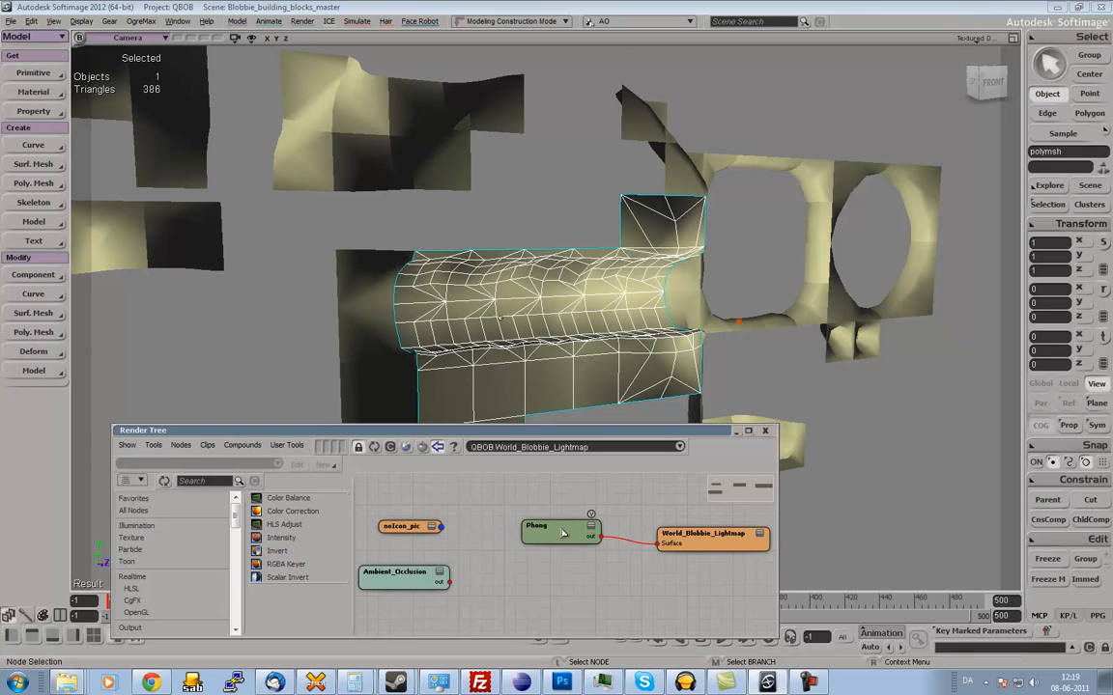
left_click(765, 430)
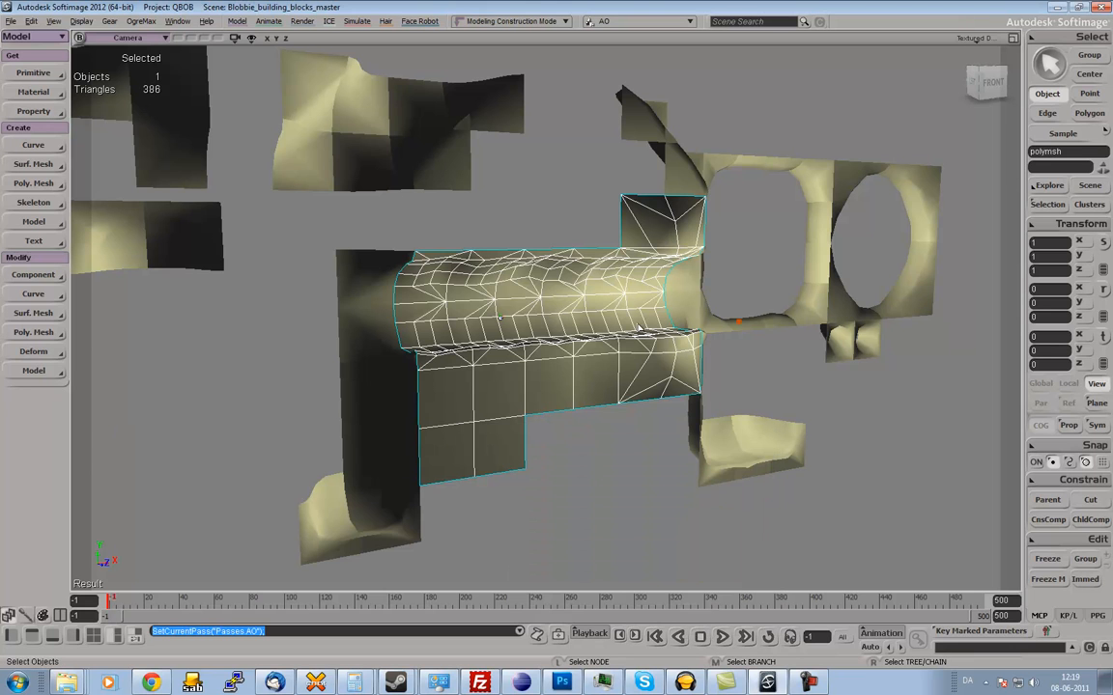
Examine the contents of the AO pass's Background_Objects_Partition in the Explorer and collapse it again.
key("8")
key("p")
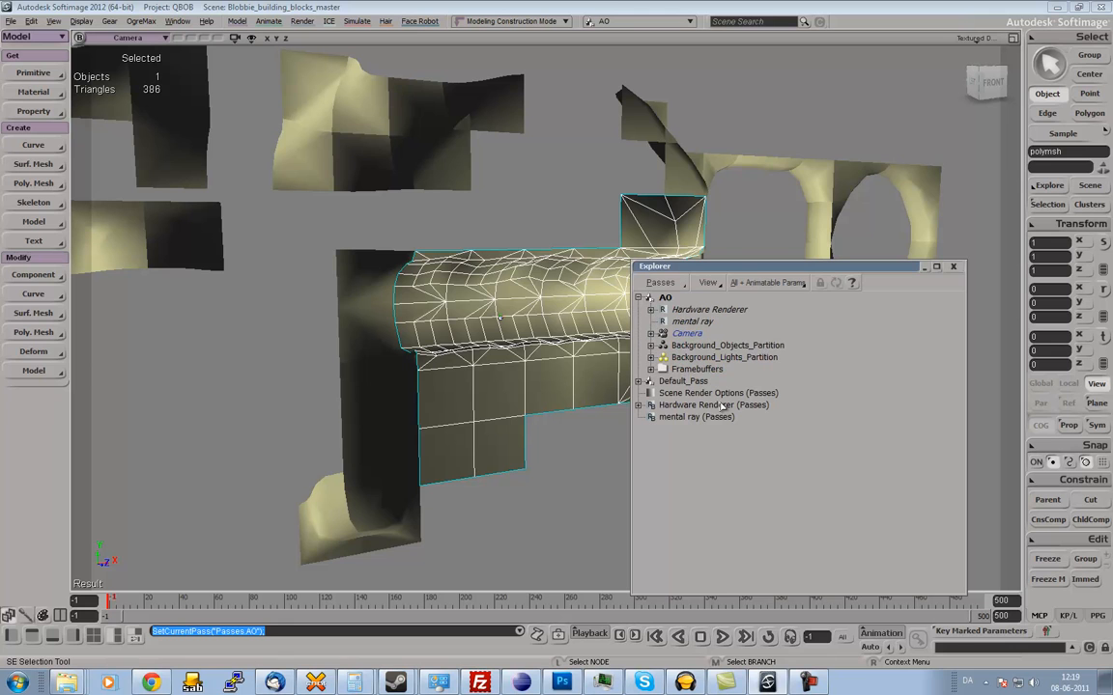
left_click(681, 346)
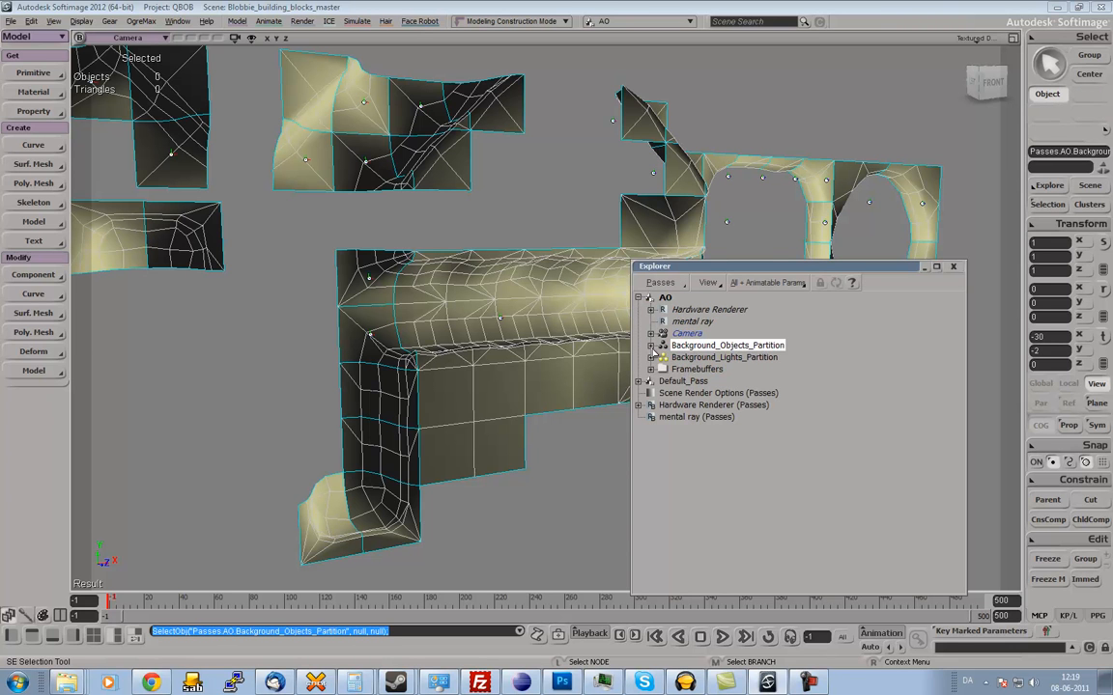
left_click(651, 346)
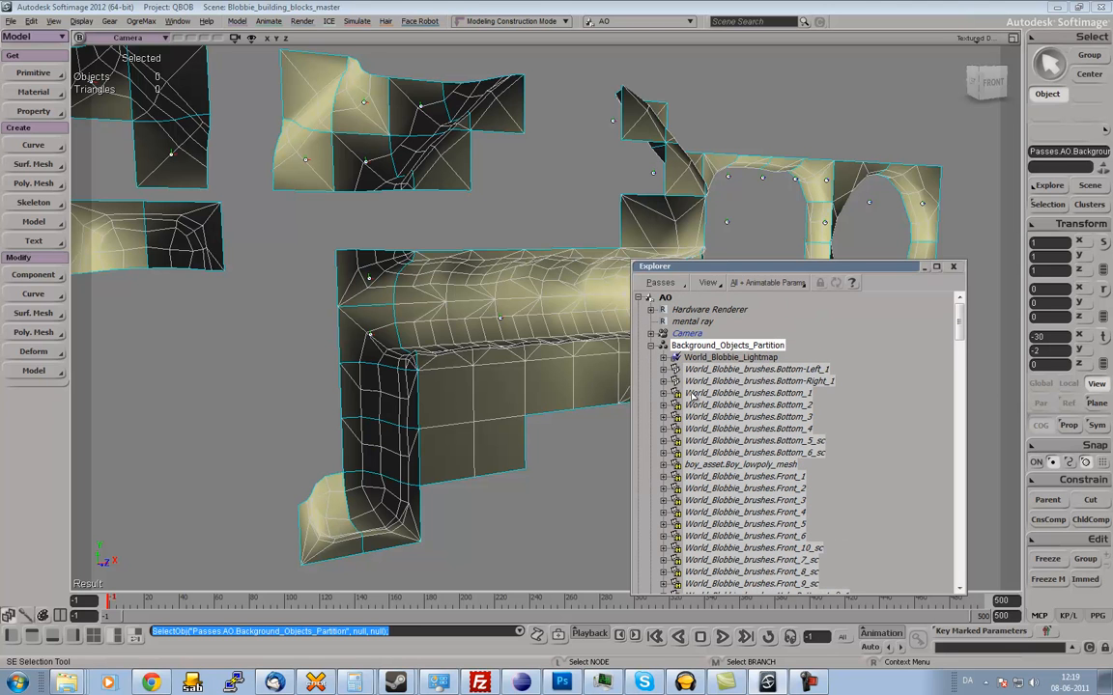
scroll(731, 452, "down", 20)
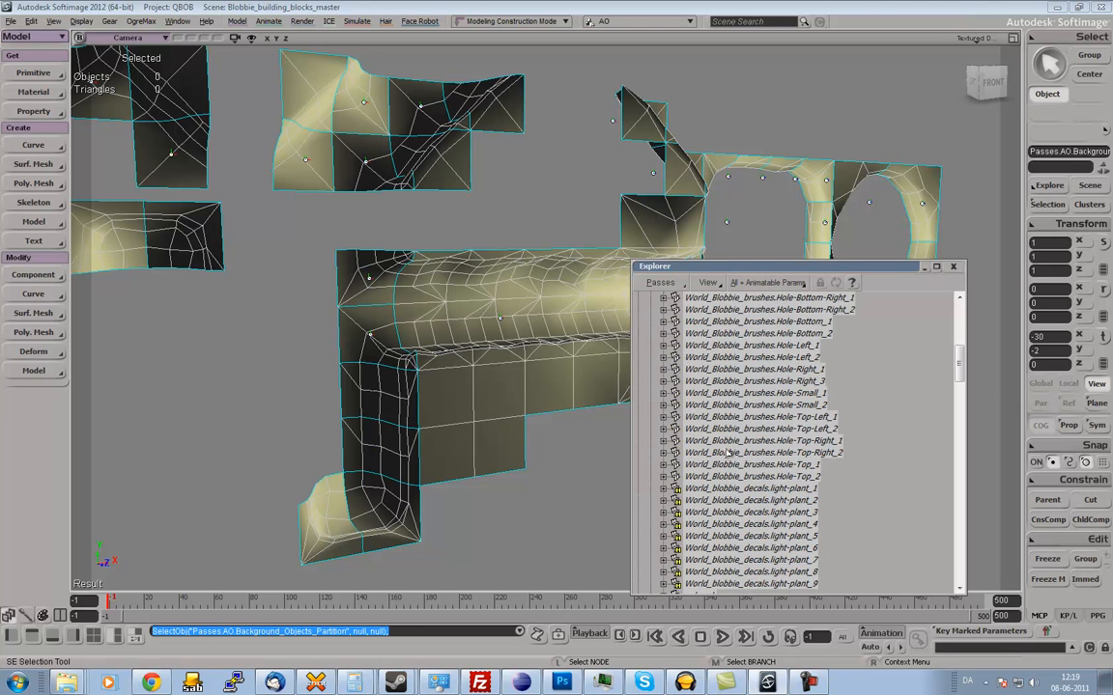
scroll(731, 452, "down", 3)
scroll(731, 452, "up", 20)
scroll(731, 452, "up", 10)
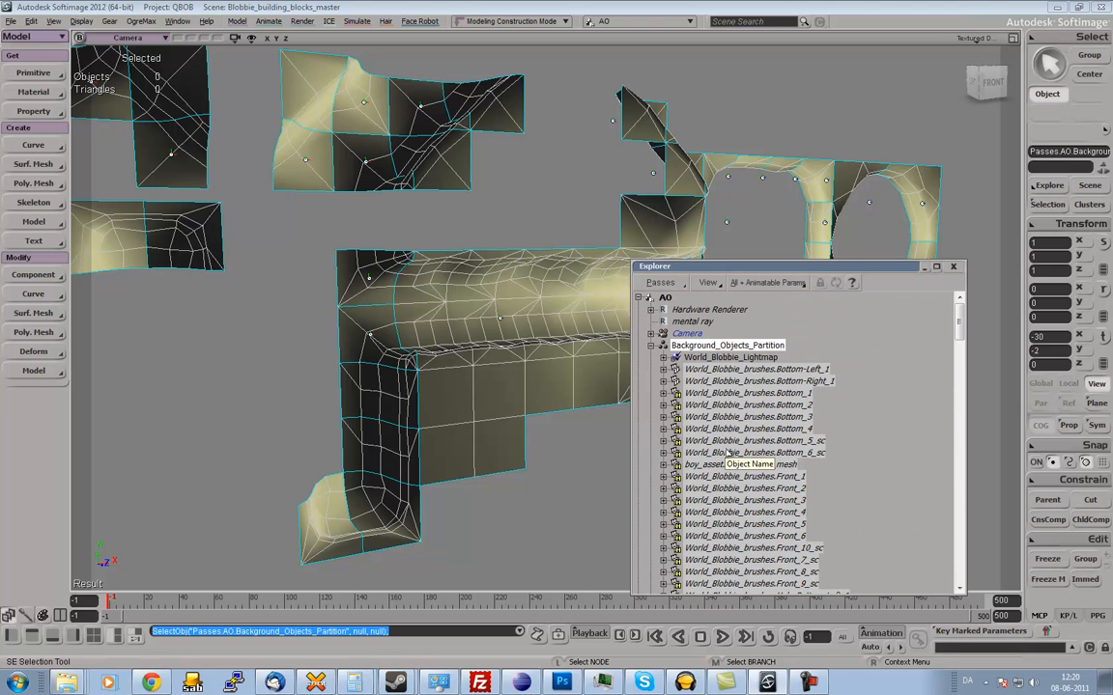
left_click(651, 345)
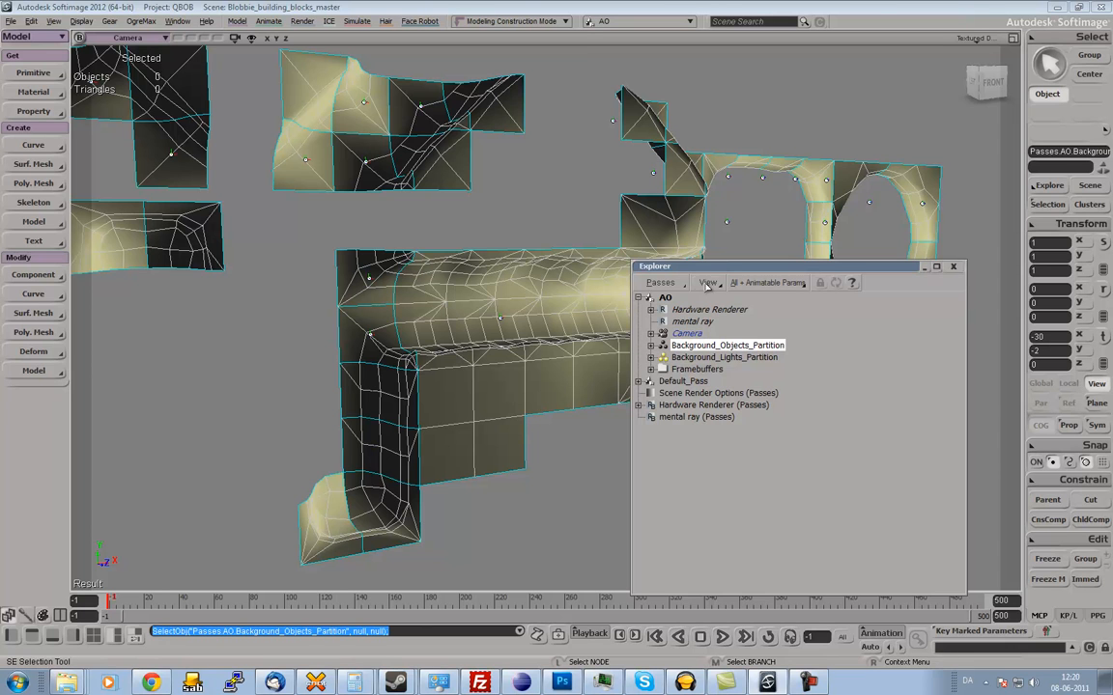
View the whole scene hierarchy in the Explorer, close it and select the point light near the corridor.
key("s")
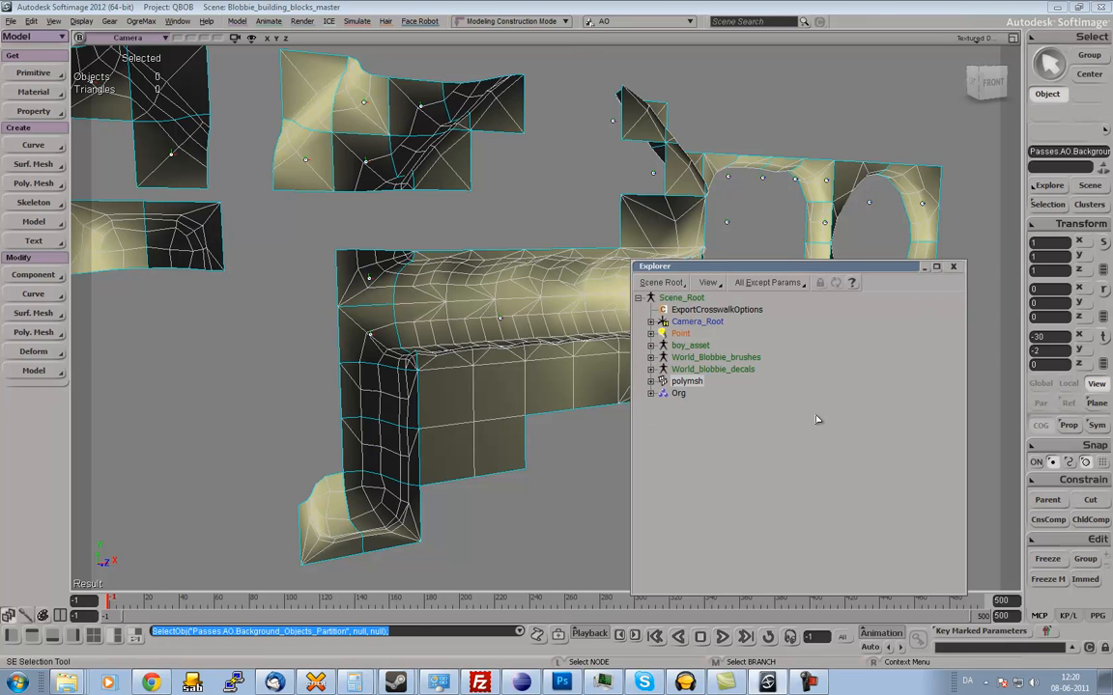
left_click_drag(821, 266, 625, 375)
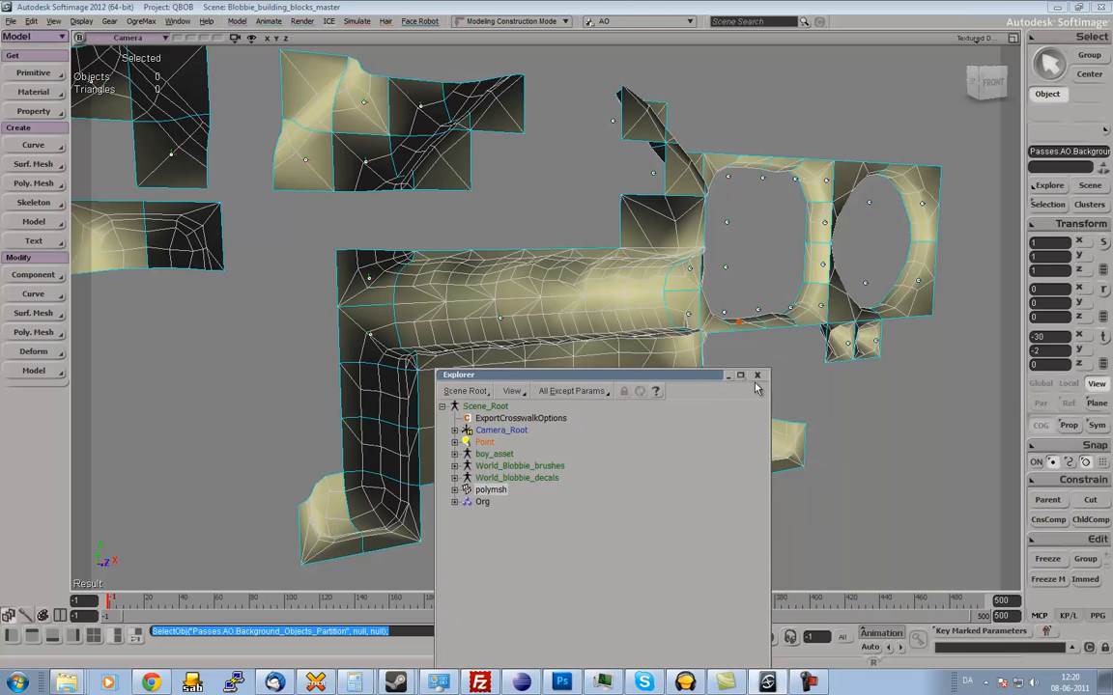
left_click(758, 378)
key("s")
right_click_drag(767, 368, 806, 355)
left_click(731, 316)
Draw a render region around the merged corridor mesh to preview its lighting in the AO pass.
key("s")
key("q")
mouse_move(396, 200)
left_mouse_down()
mouse_move(720, 453)
mouse_move(719, 471)
left_mouse_up()
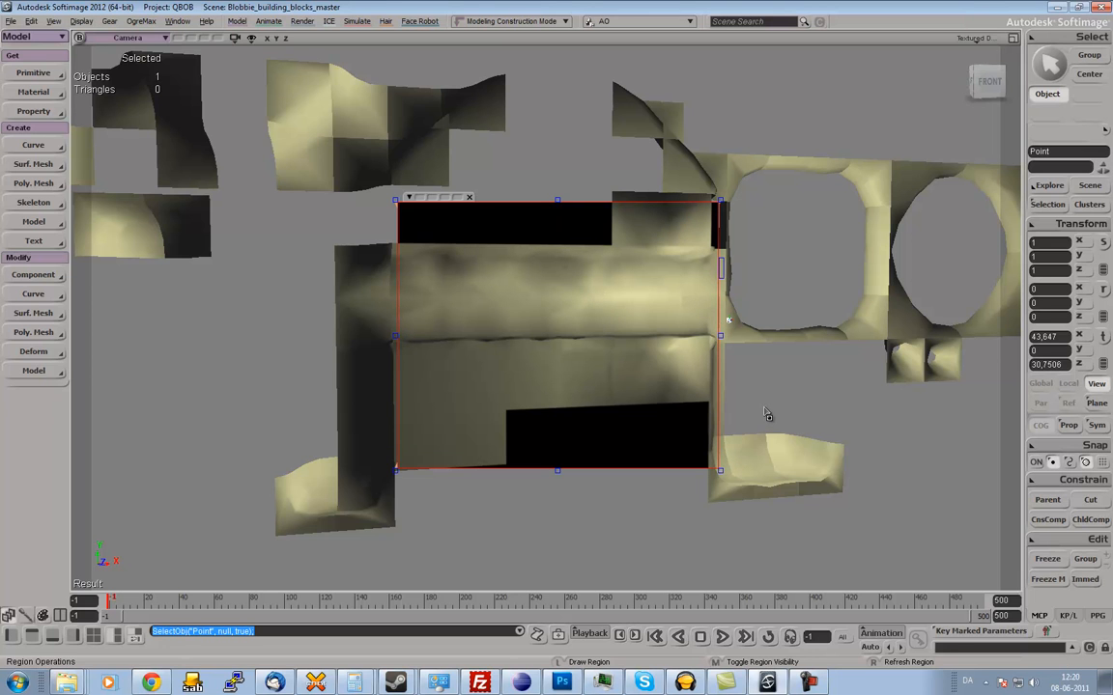
Turn off the render region and reselect the merged corridor mesh.
middle_click(767, 418)
key("s")
right_click_drag(768, 418, 570, 408)
right_click_drag(615, 406, 546, 404)
middle_click_drag(546, 405, 673, 383)
key("space")
mouse_move(673, 382)
right_mouse_down()
mouse_move(686, 367)
mouse_move(663, 368)
right_mouse_up()
left_click(574, 356)
key("s")
middle_click_drag(664, 368, 611, 396)
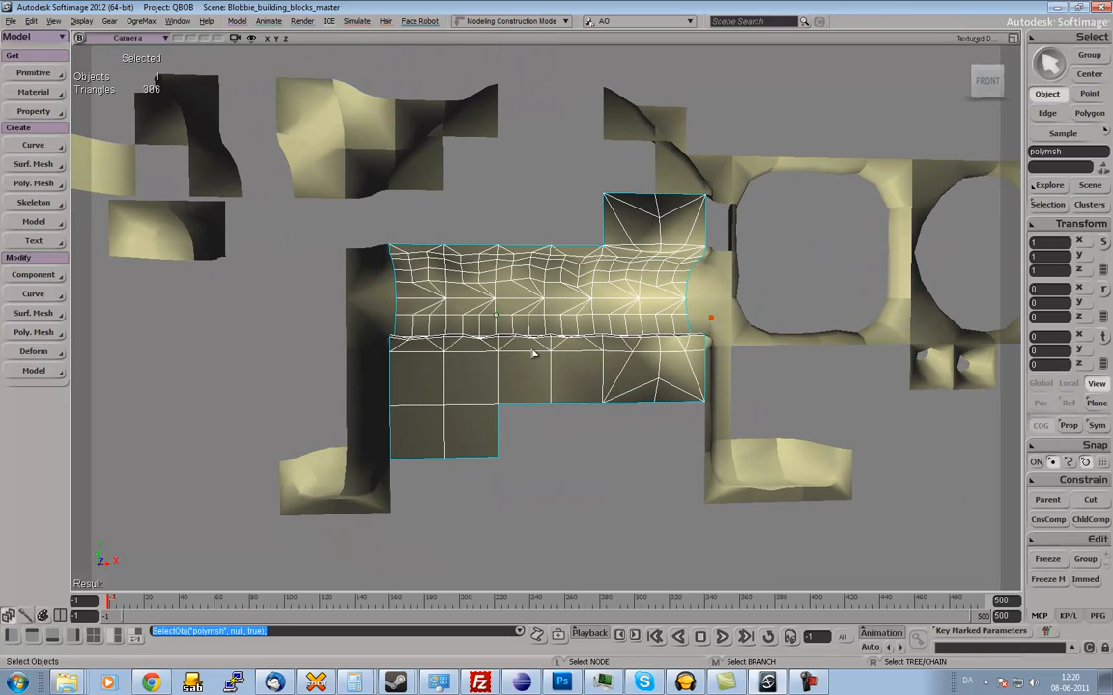
Add a Render Map property to the merged mesh and assign Texture_Projection1 as its UV set.
left_click(39, 111)
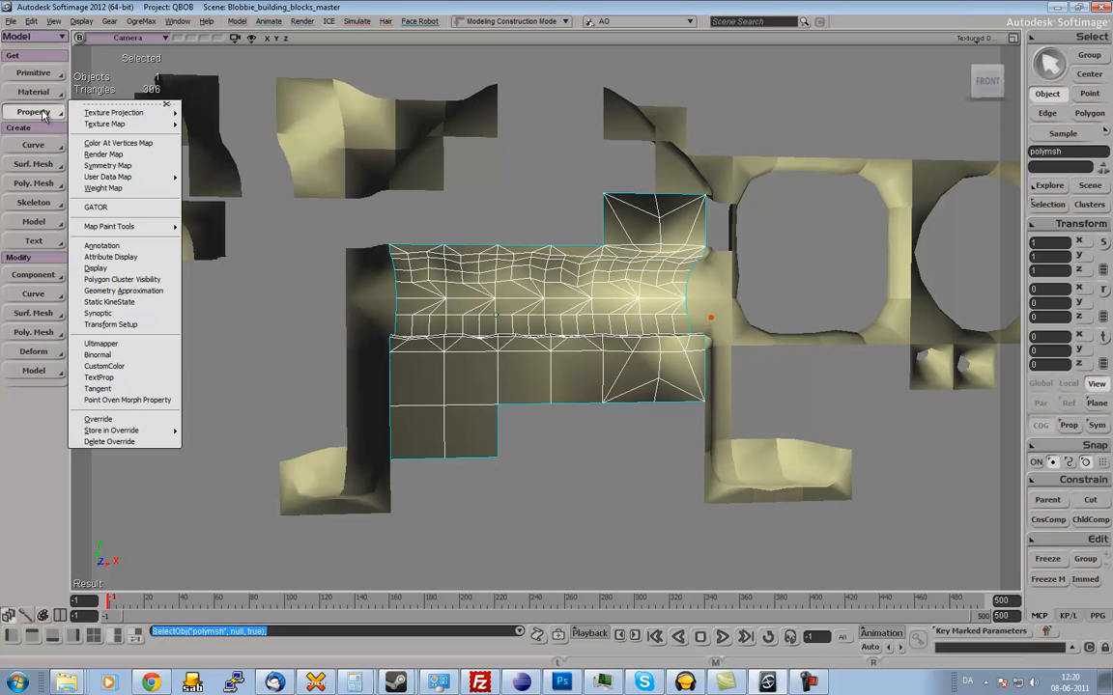
mouse_move(145, 113)
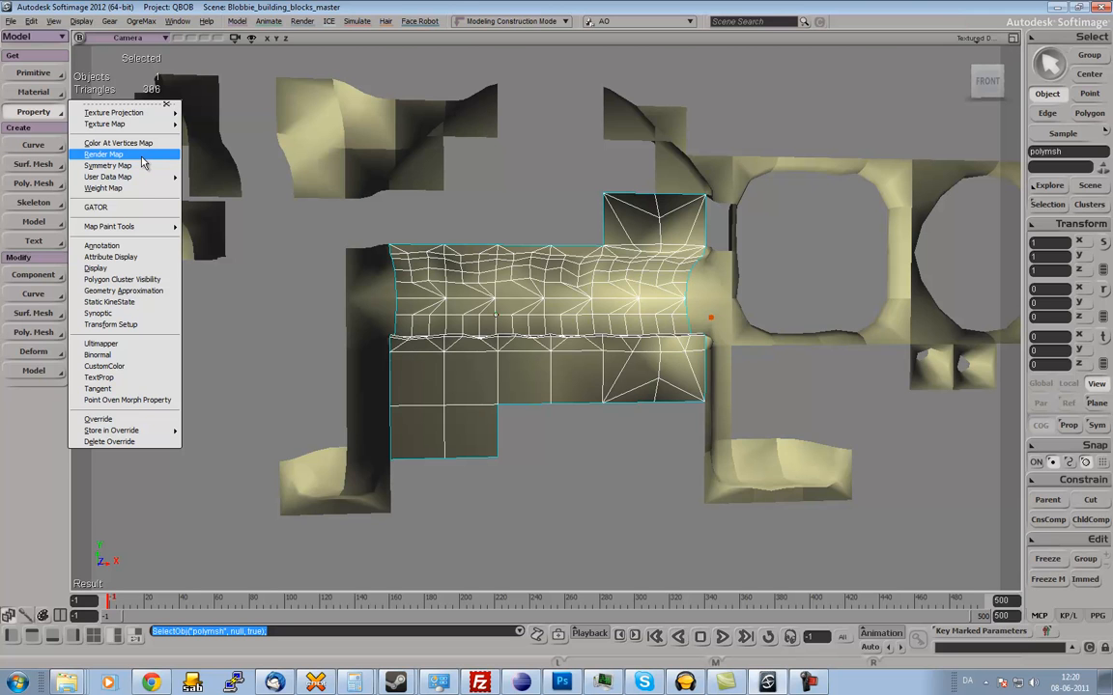
left_click(141, 159)
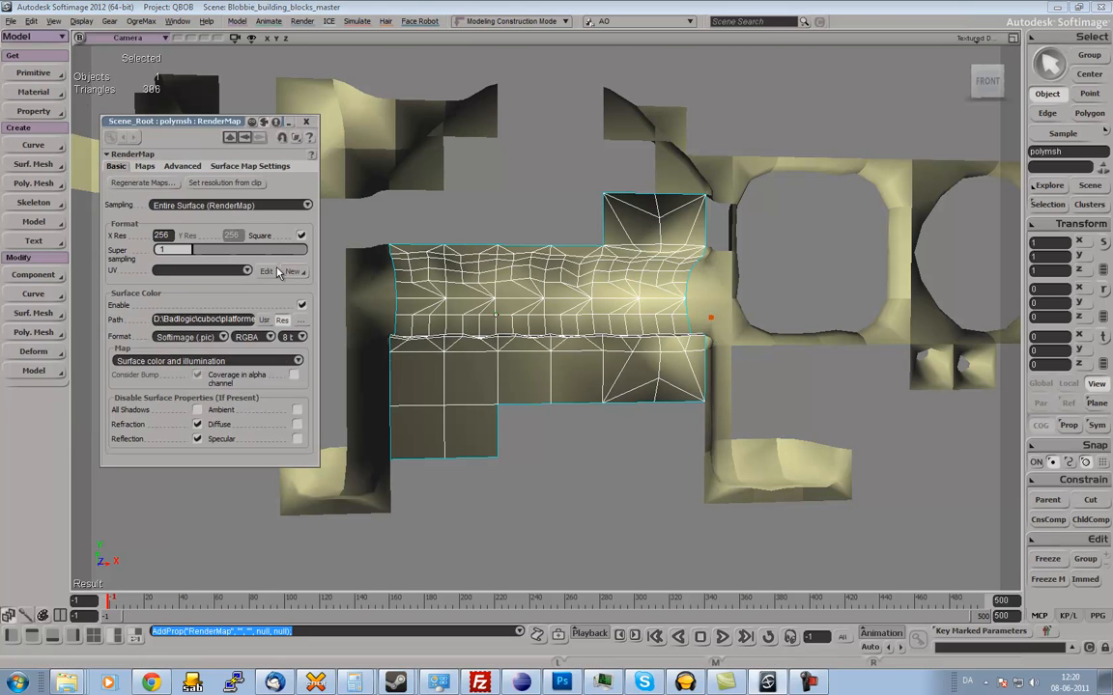
left_click(246, 272)
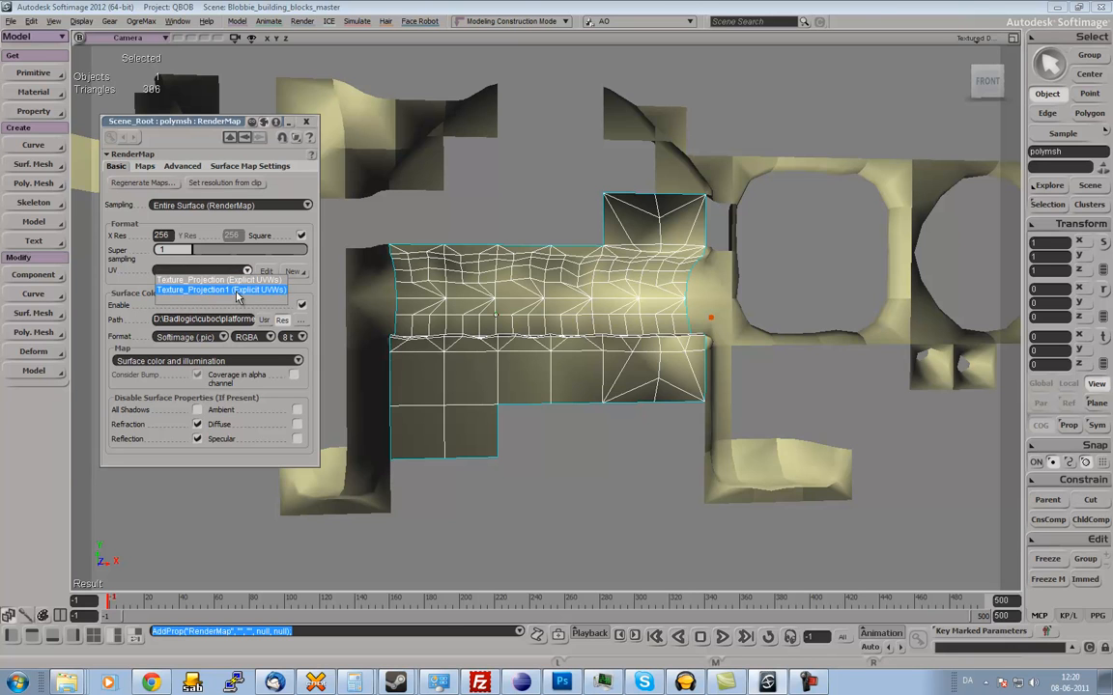
left_click(237, 290)
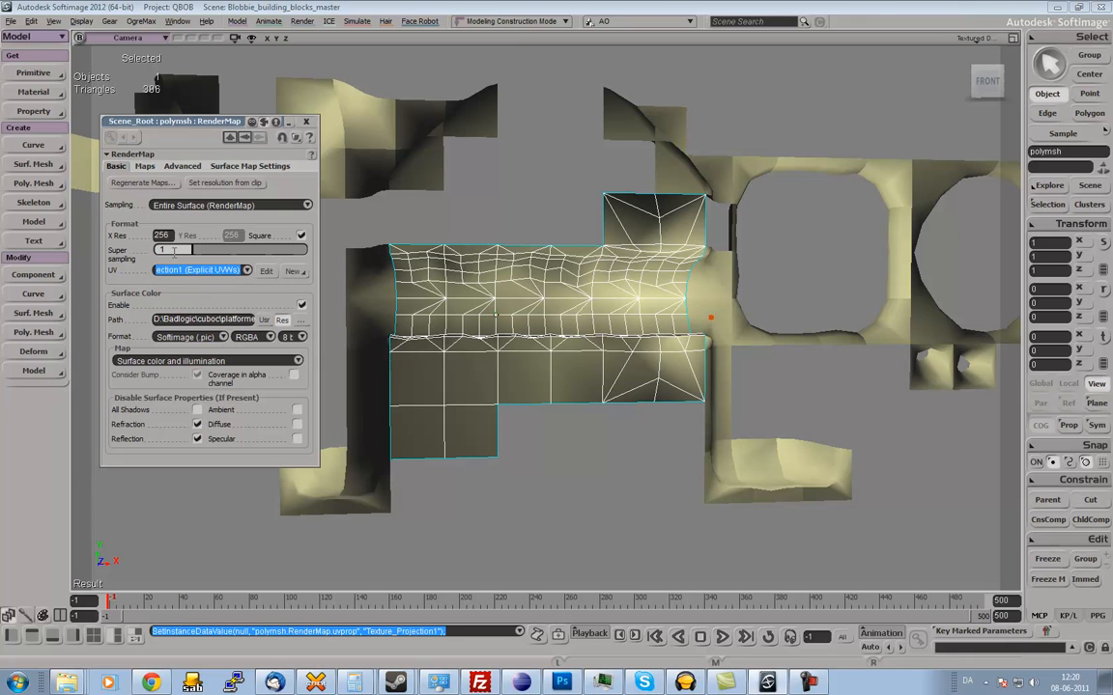
Change the render map's output file name to RenderMap_tutorial_blah.pic in the surface color path.
left_click(230, 318)
left_click(239, 319)
type("_tutorial_b")
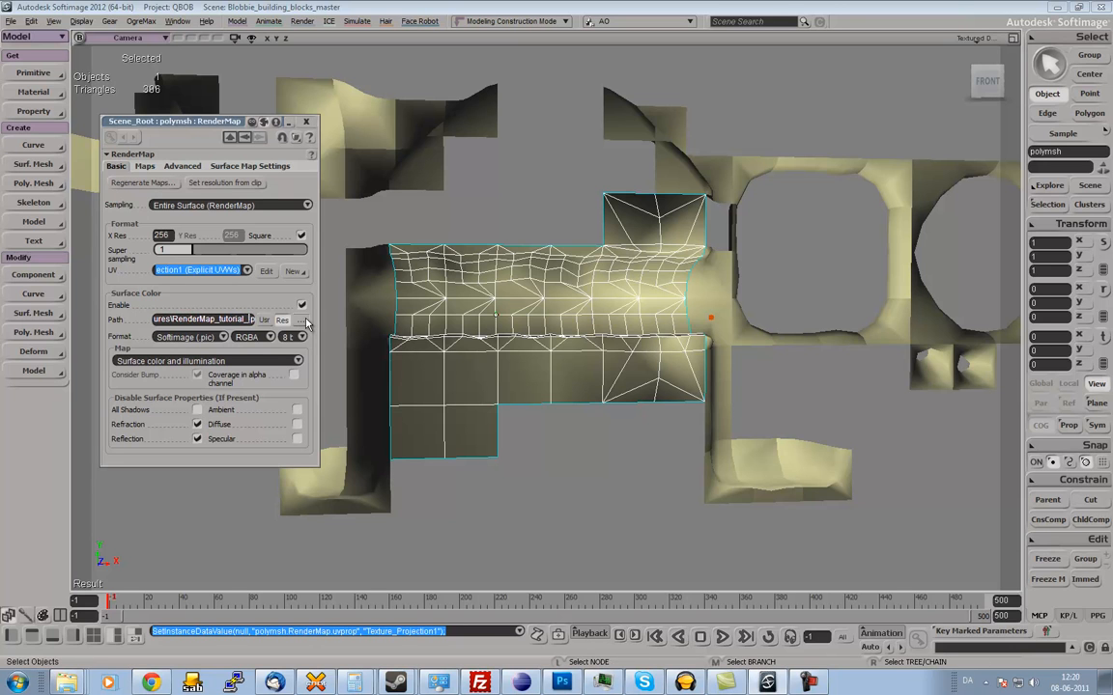
type("lah.")
key("Return")
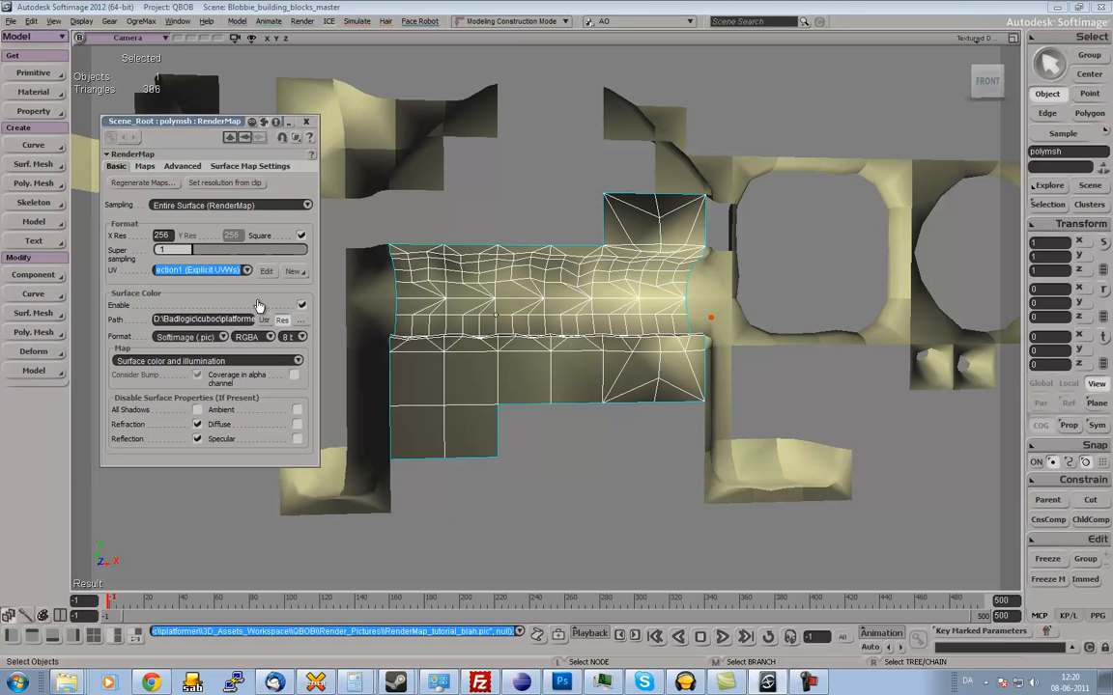
Set the map type to Surface color and illumination, regenerate the maps and close the RenderMap properties.
left_click(299, 361)
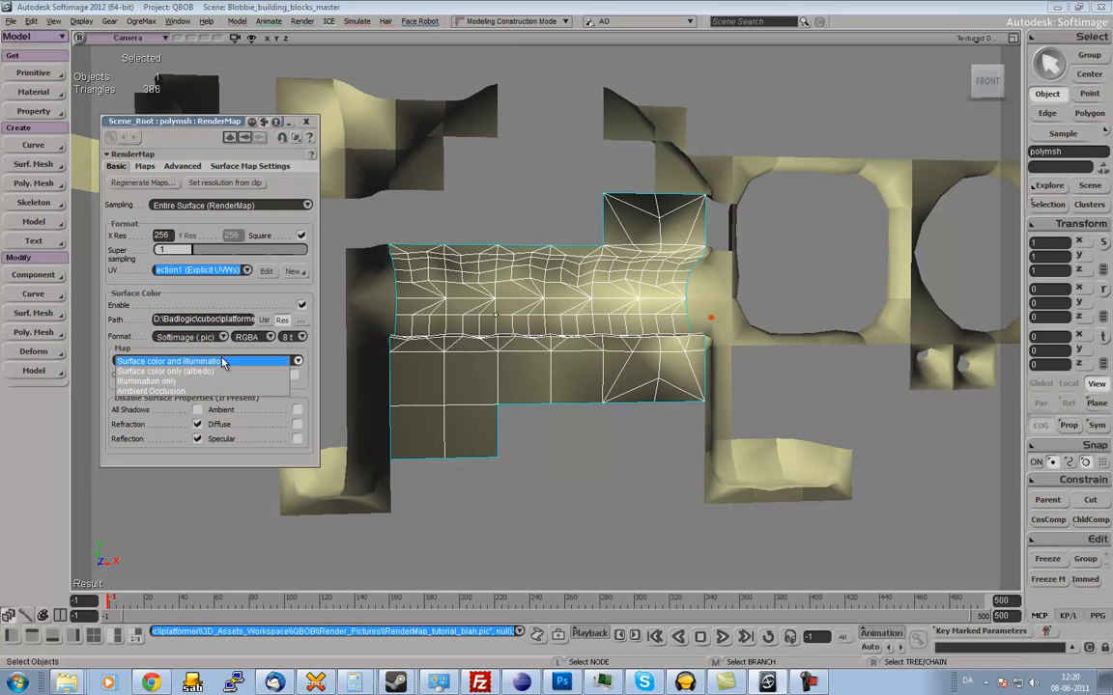
left_click(234, 363)
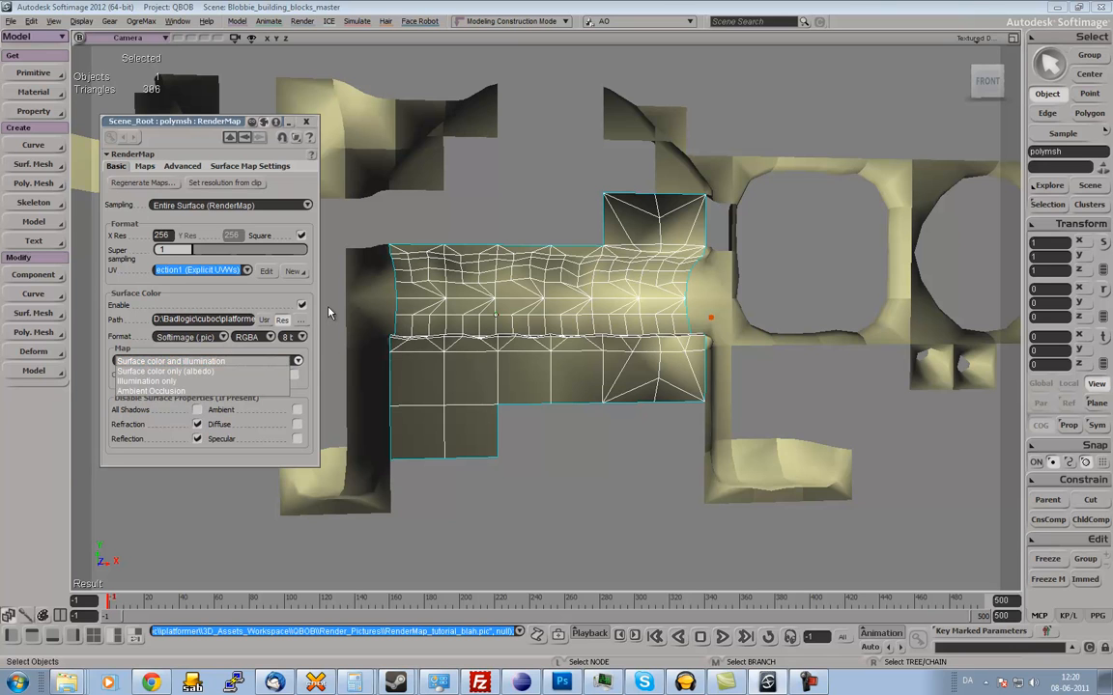
left_click(298, 362)
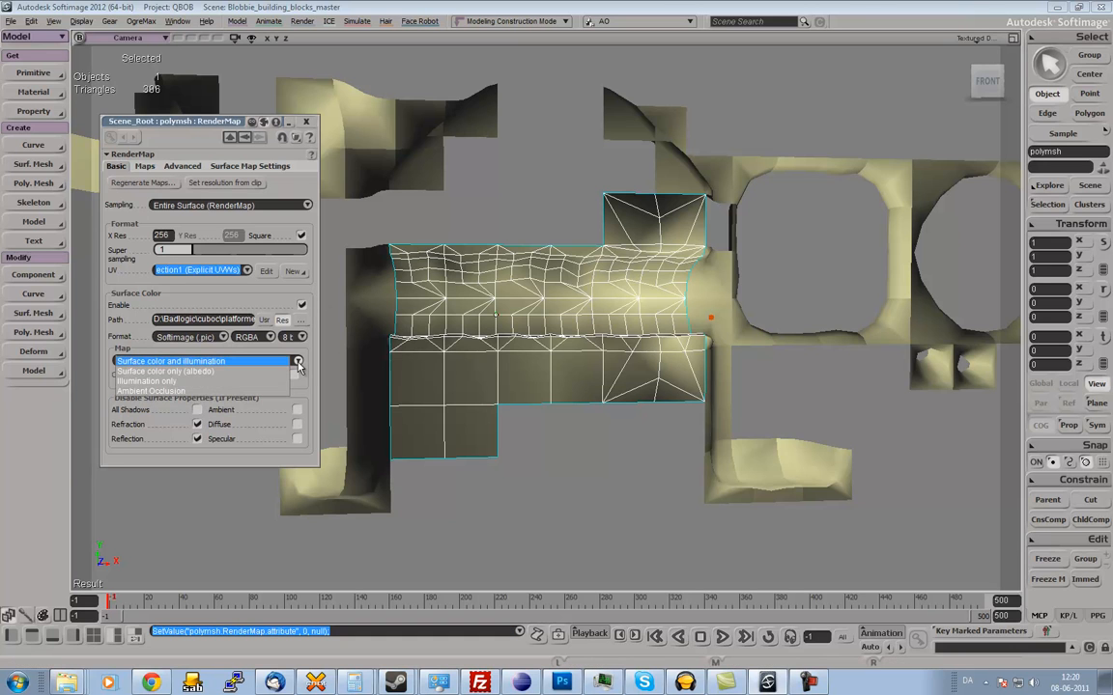
left_click(299, 363)
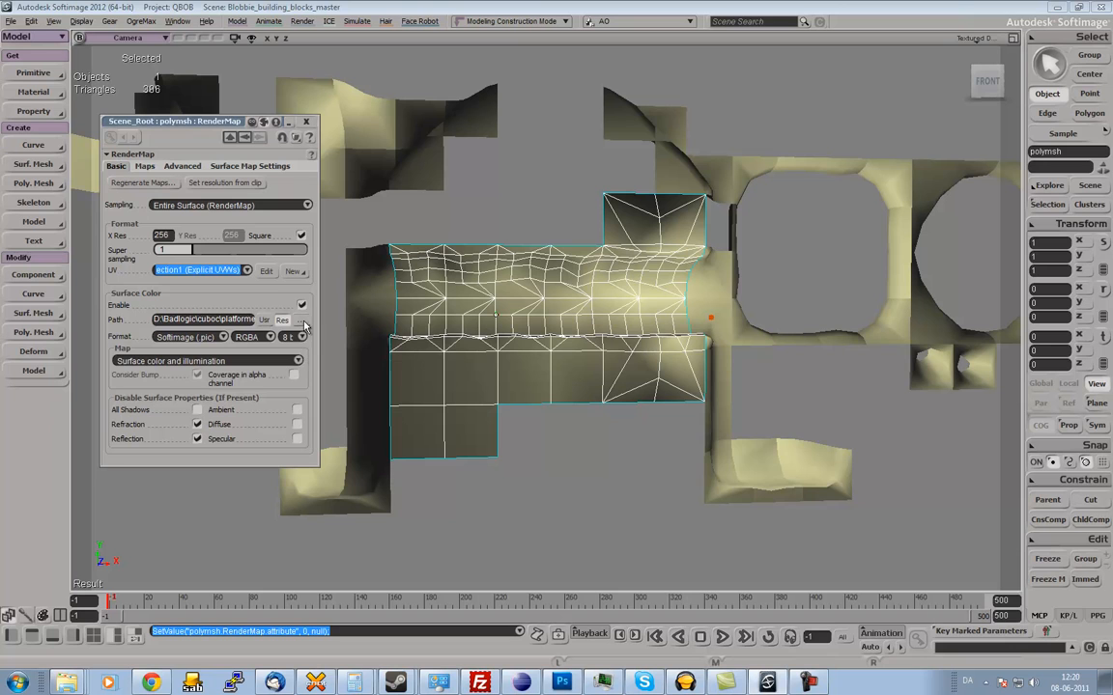
left_click(298, 362)
left_click(299, 362)
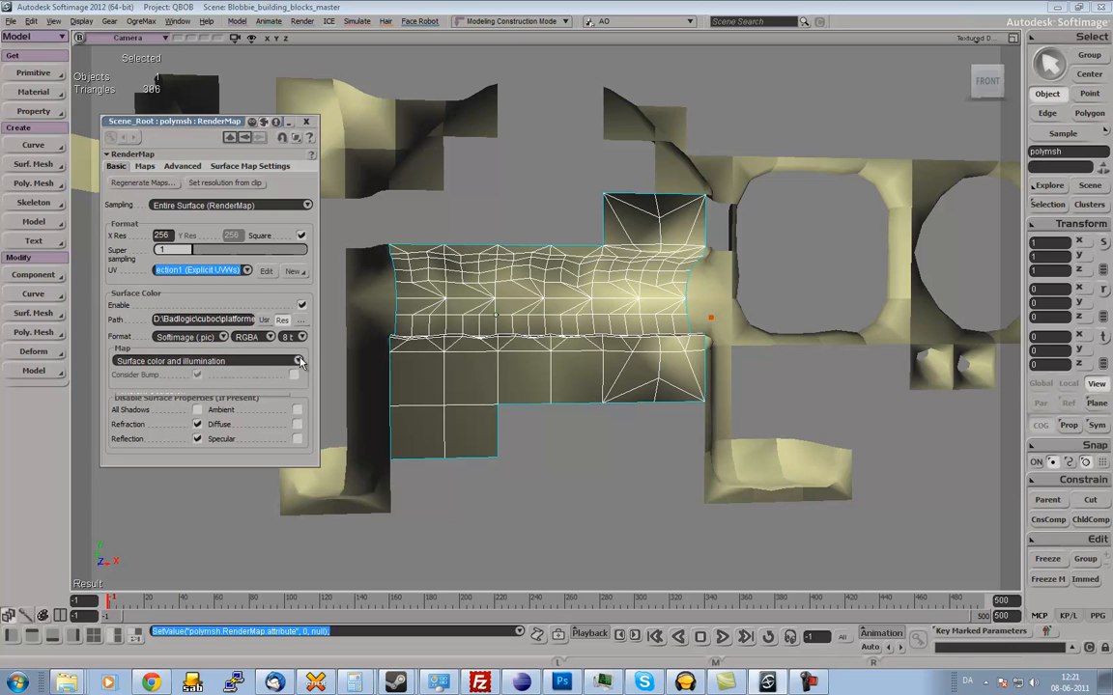
left_click(143, 183)
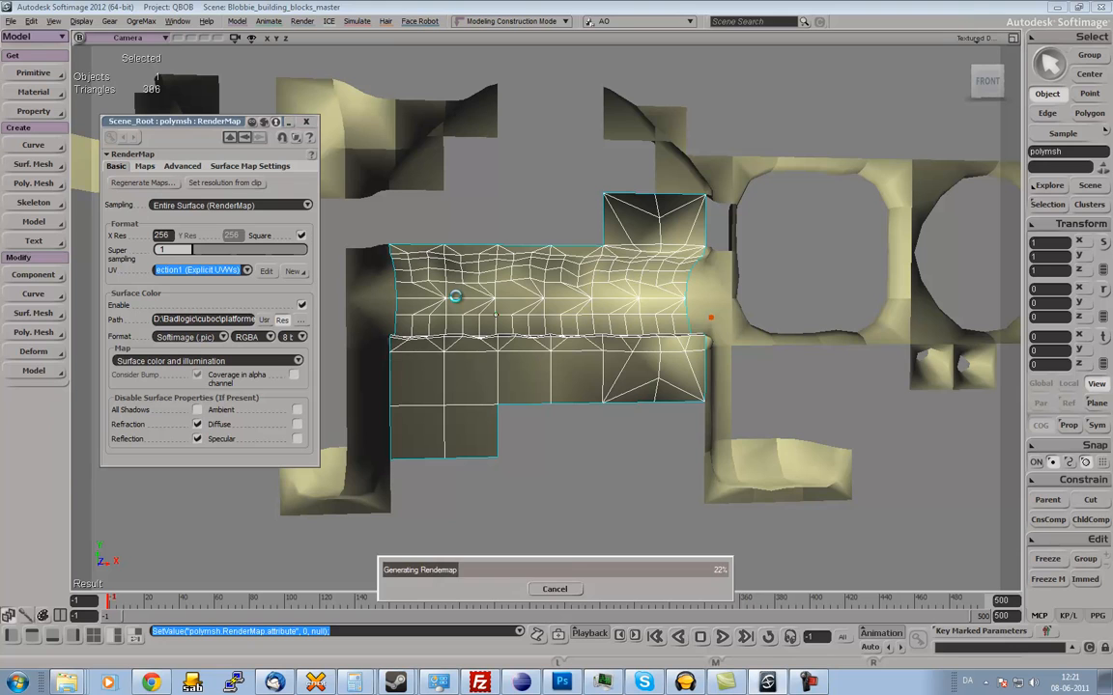
left_click(307, 123)
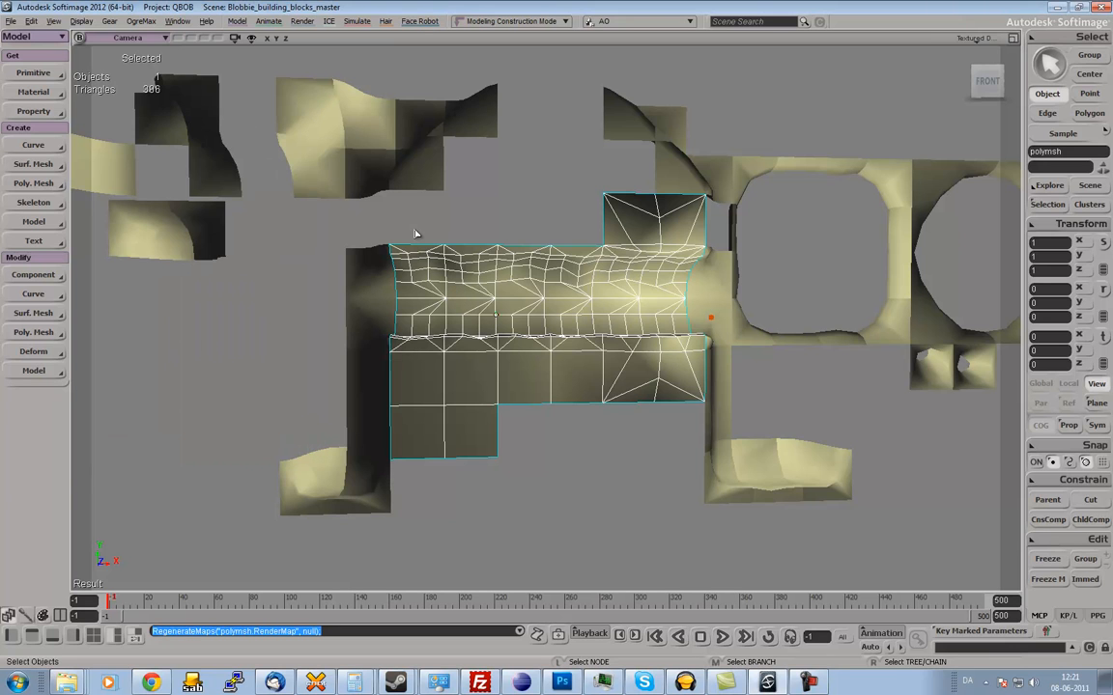
Switch to Default_Pass and give the merged corridor mesh a Constant material with its RGB color set to 0.991.
left_click(646, 21)
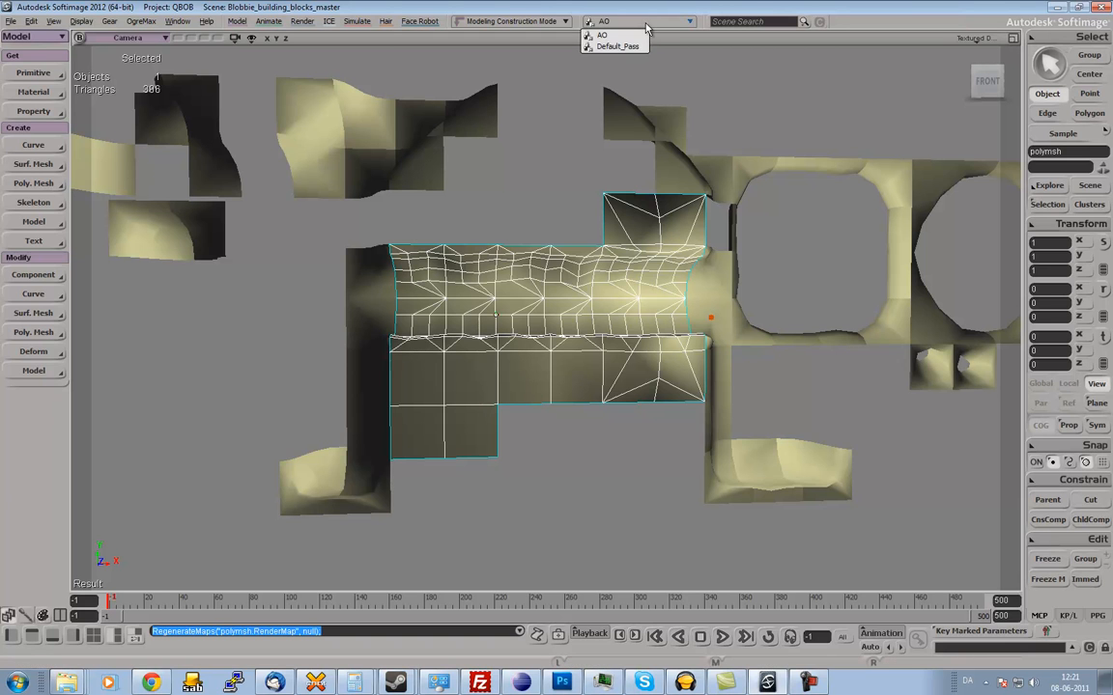
left_click(628, 45)
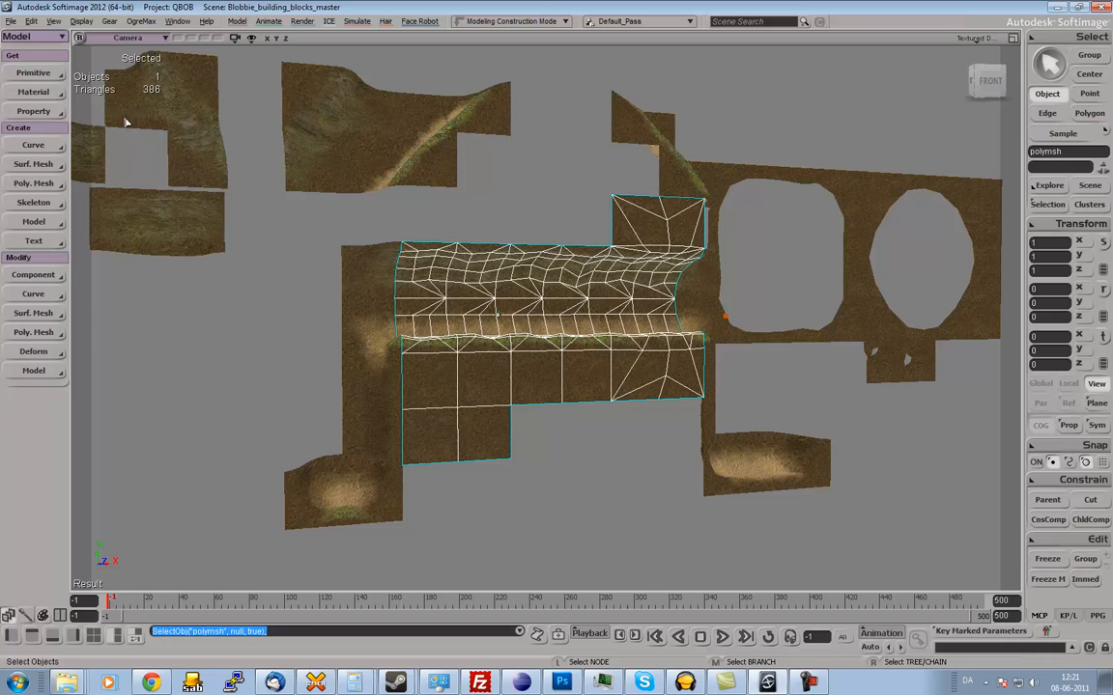
left_click(44, 92)
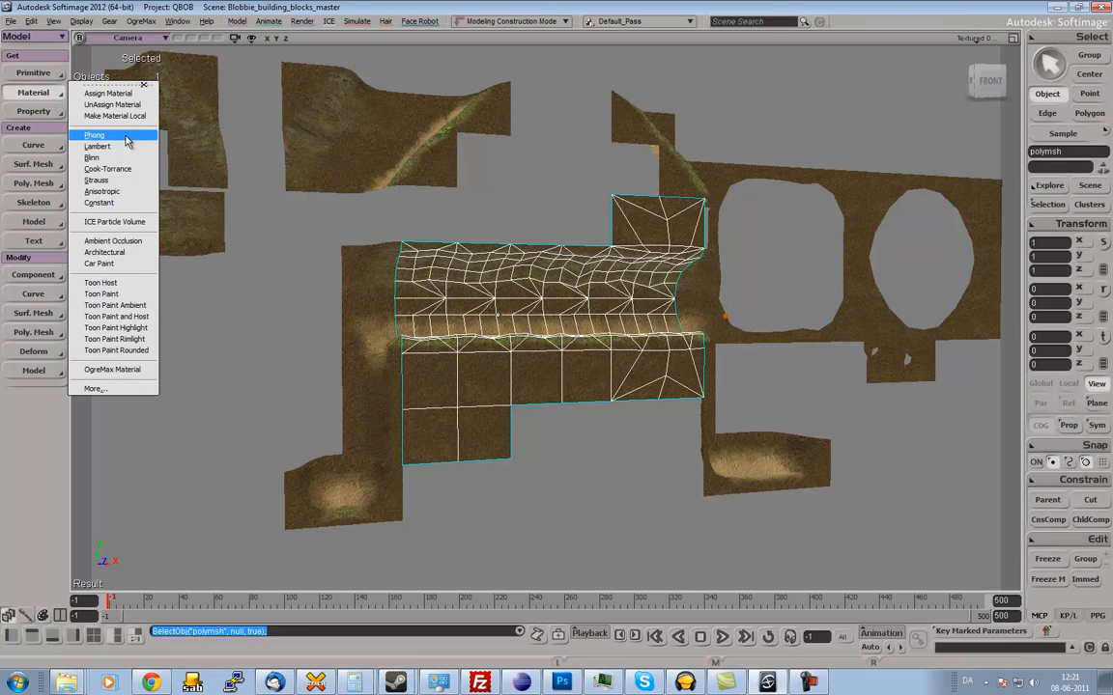
left_click(121, 203)
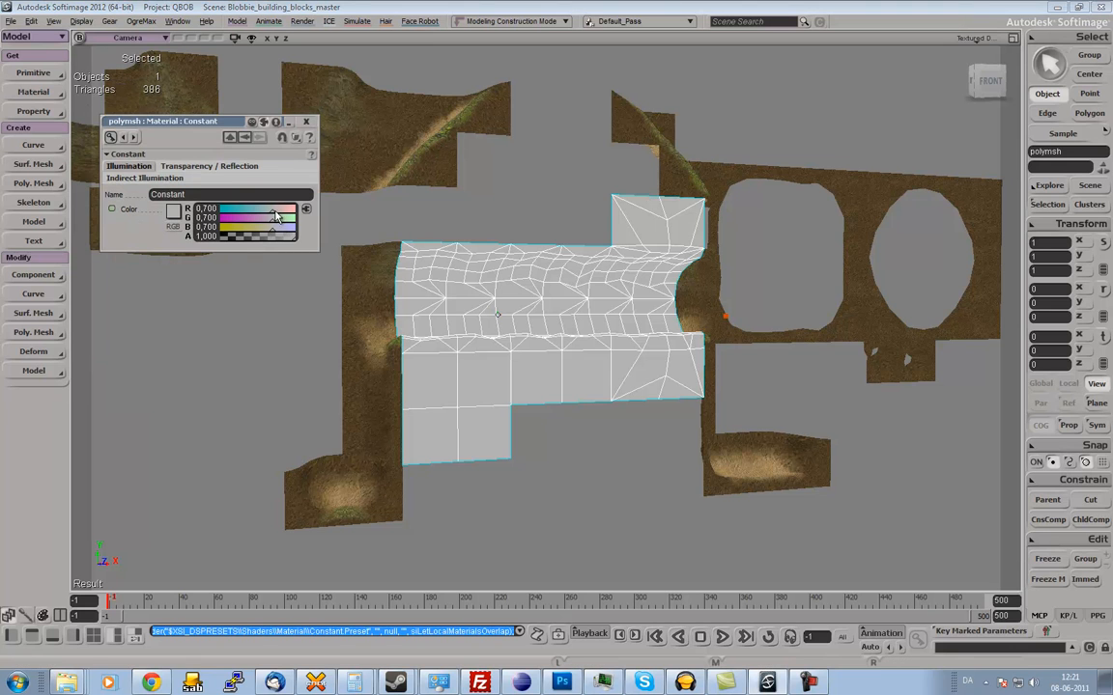
left_click_drag(277, 214, 294, 213)
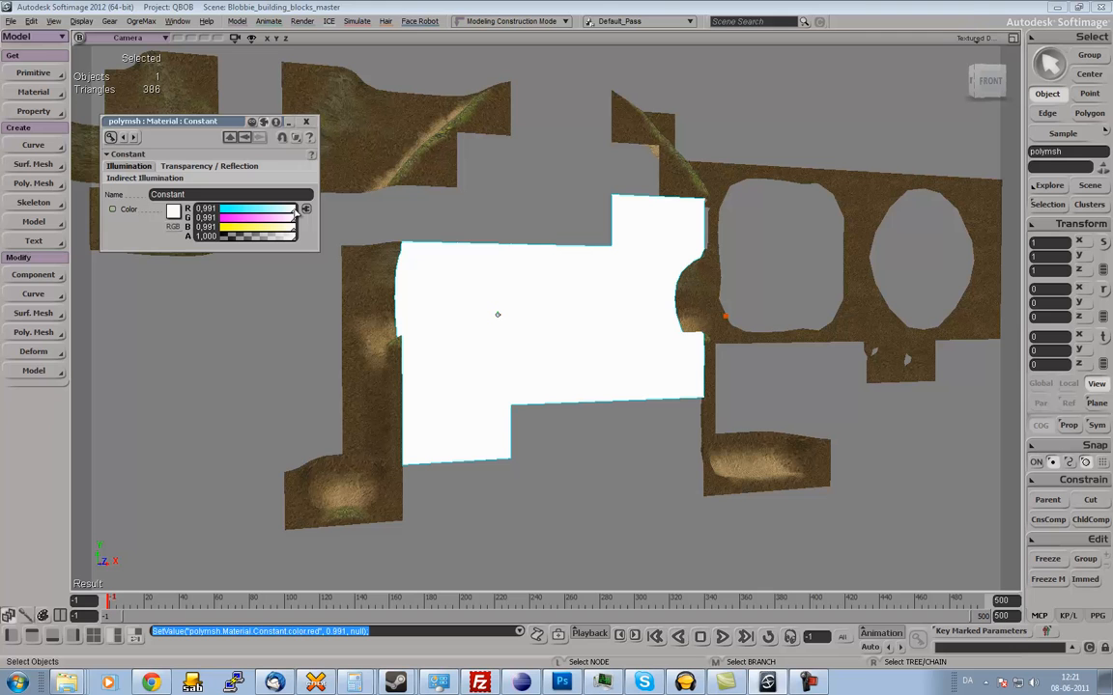
left_click(308, 122)
Open the material's render tree, spread its nodes apart and add a Mix 2 Colors node.
key("7")
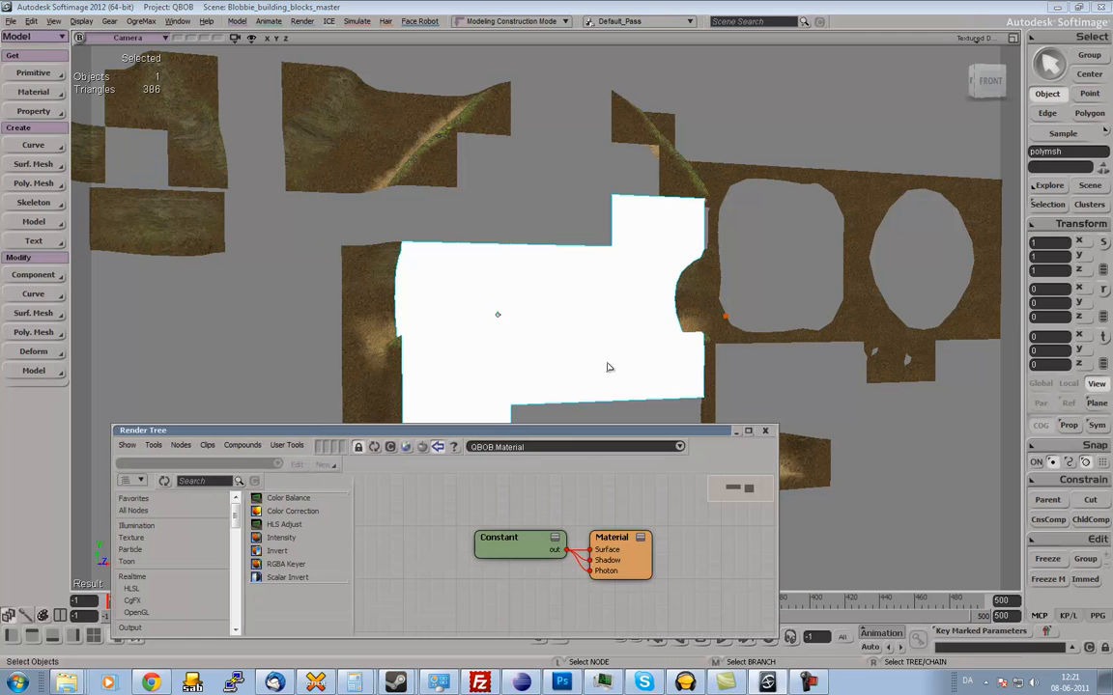
left_click_drag(640, 566, 725, 559)
left_click_drag(504, 554, 560, 562)
left_click(212, 482)
type("2")
key("BackSpace")
type("mix")
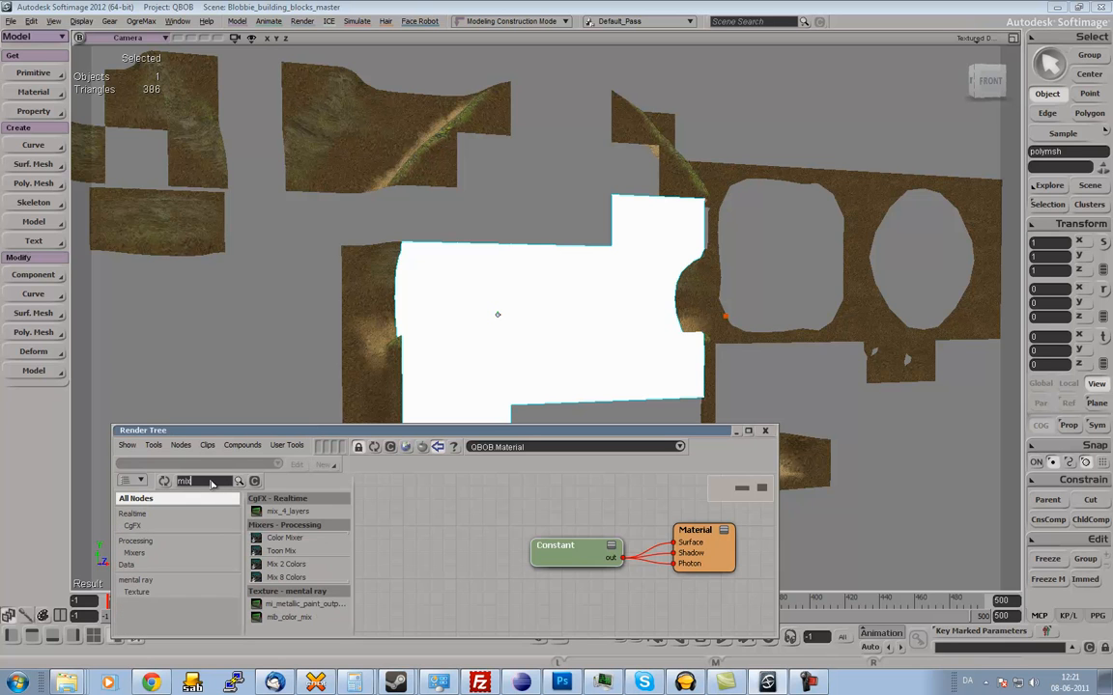
left_click_drag(286, 570, 430, 526)
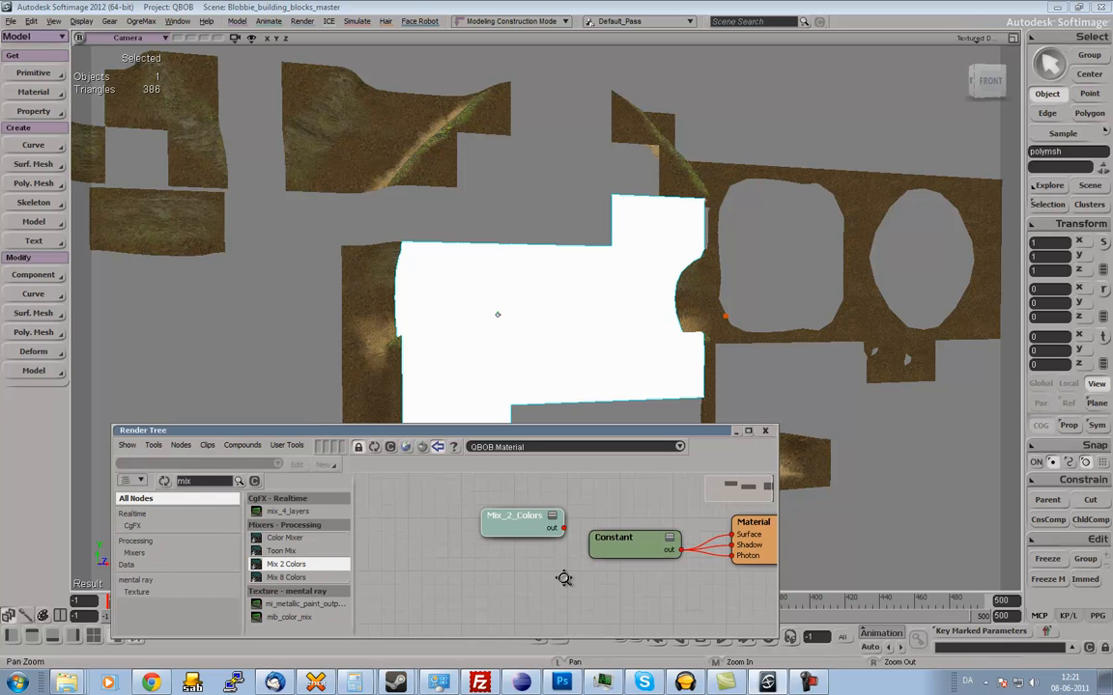
Add an Image texture node to the render tree and connect it to the Mix_2_Colors node's color1 input.
type("ima")
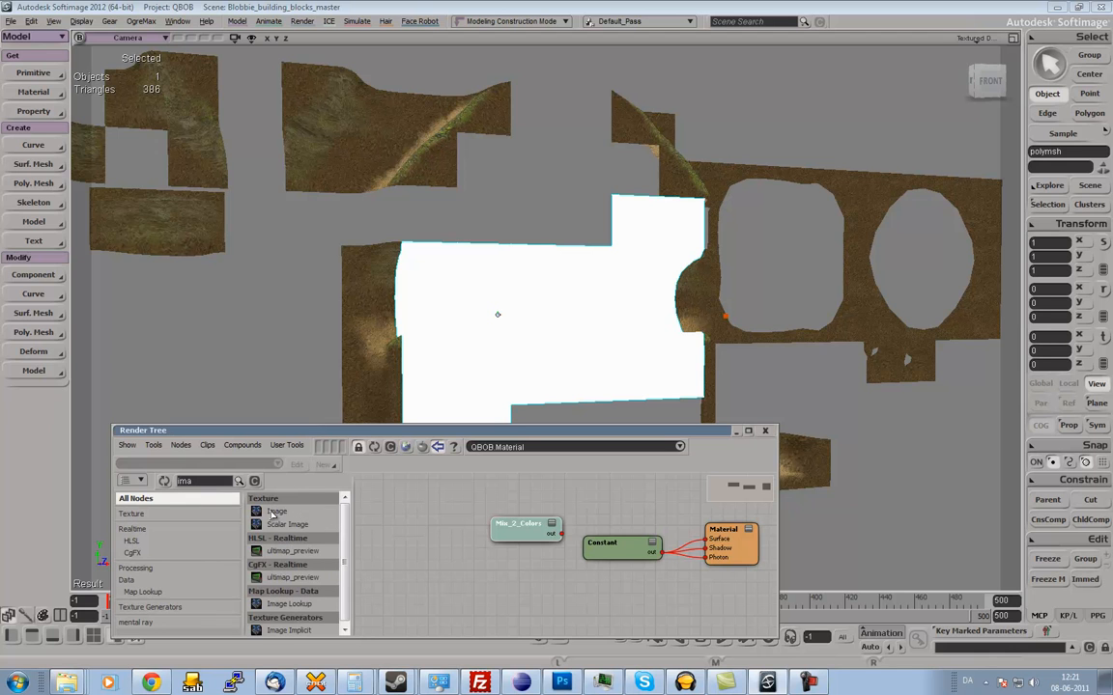
left_click_drag(274, 514, 528, 531)
left_click(541, 528)
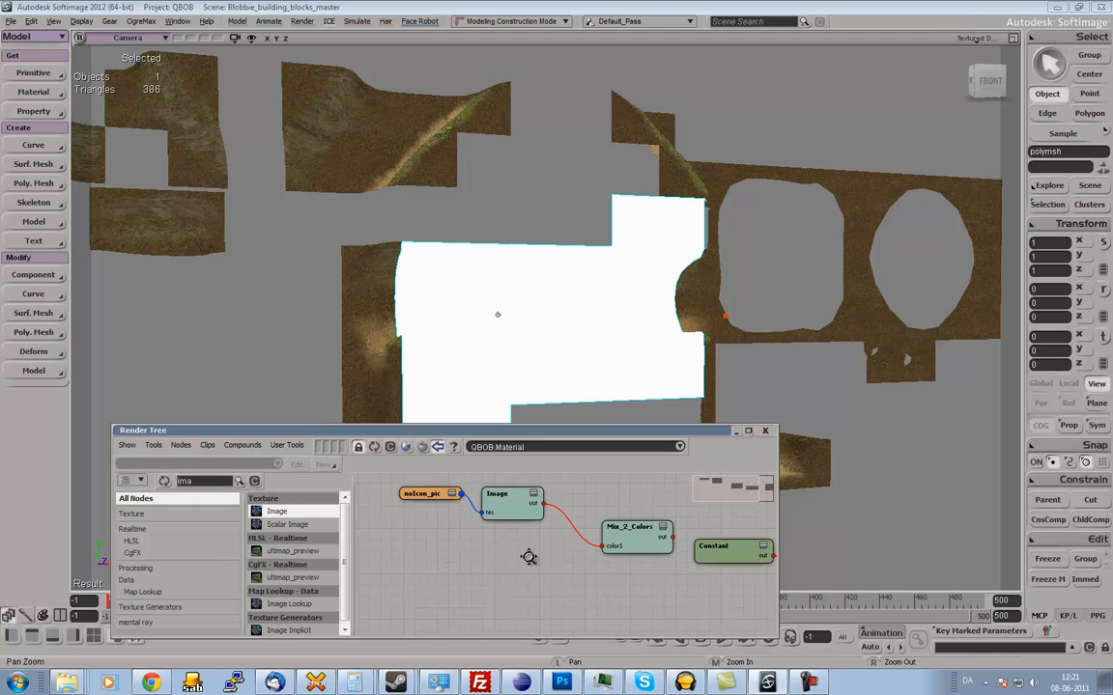
Duplicate the Image node, feed Image into base_color and Image1 into color1, and connect the mix output to the Constant shader's color.
key("ctrl+d")
left_click_drag(518, 507, 619, 531)
left_click(485, 531)
left_click(582, 590)
left_click(630, 523)
left_click_drag(537, 579, 578, 540)
left_click(643, 553)
left_click(604, 425)
left_click_drag(502, 566, 605, 591)
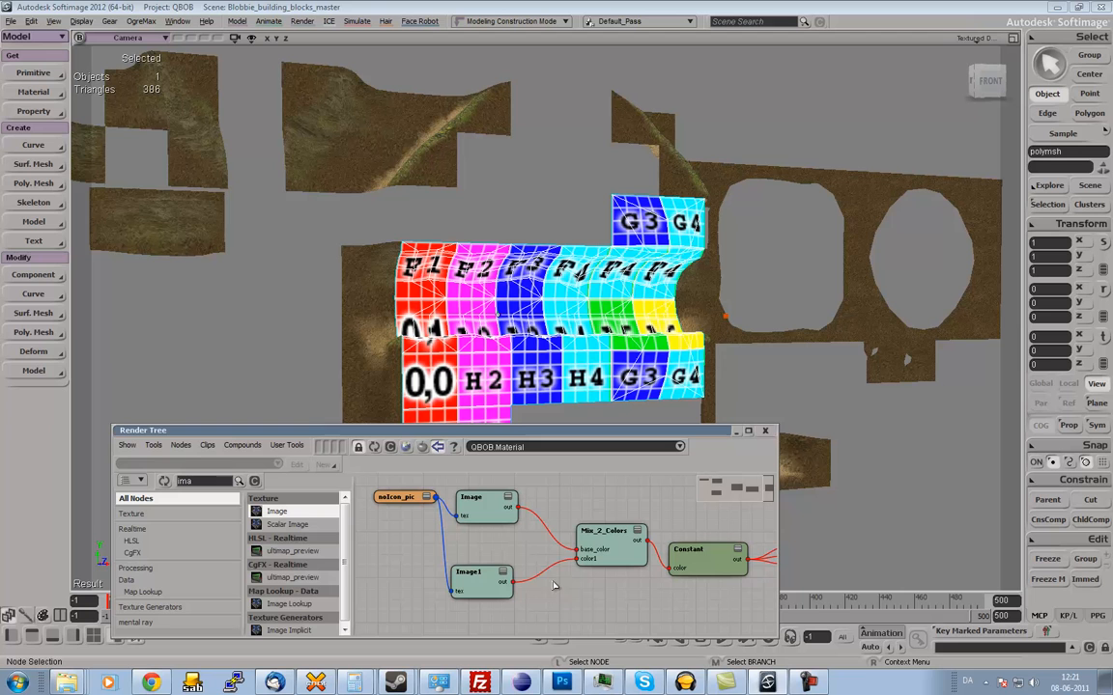
Set the Image node, which feeds the base color, to use the World_blobbie_blocks_png clip.
double_click(473, 504)
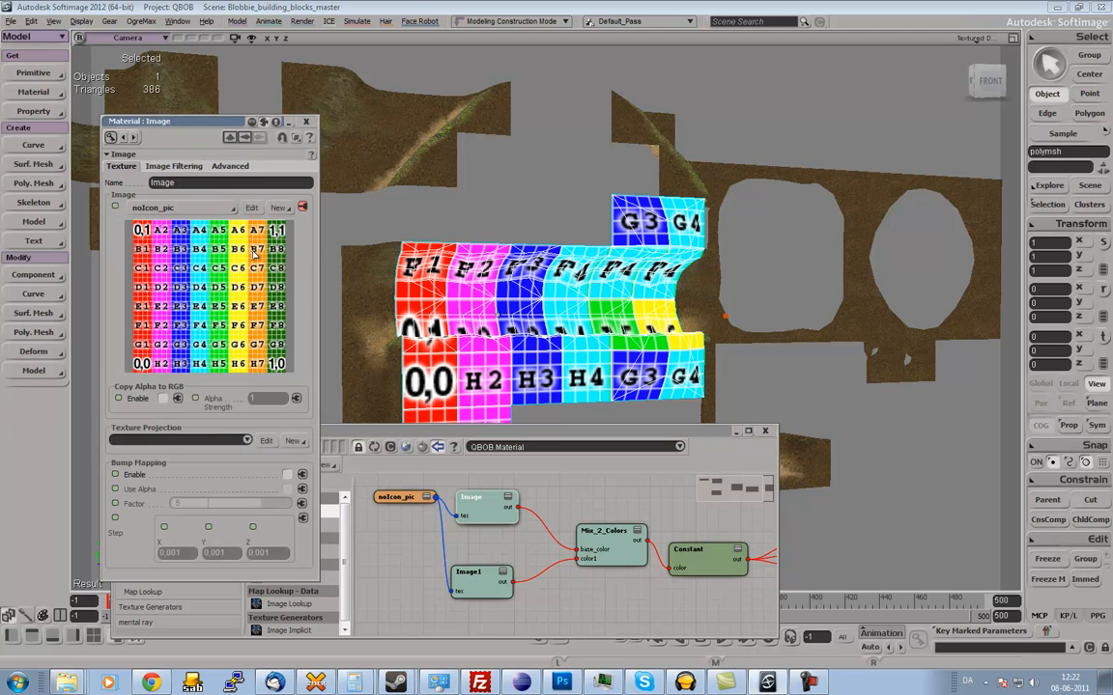
left_click(218, 211)
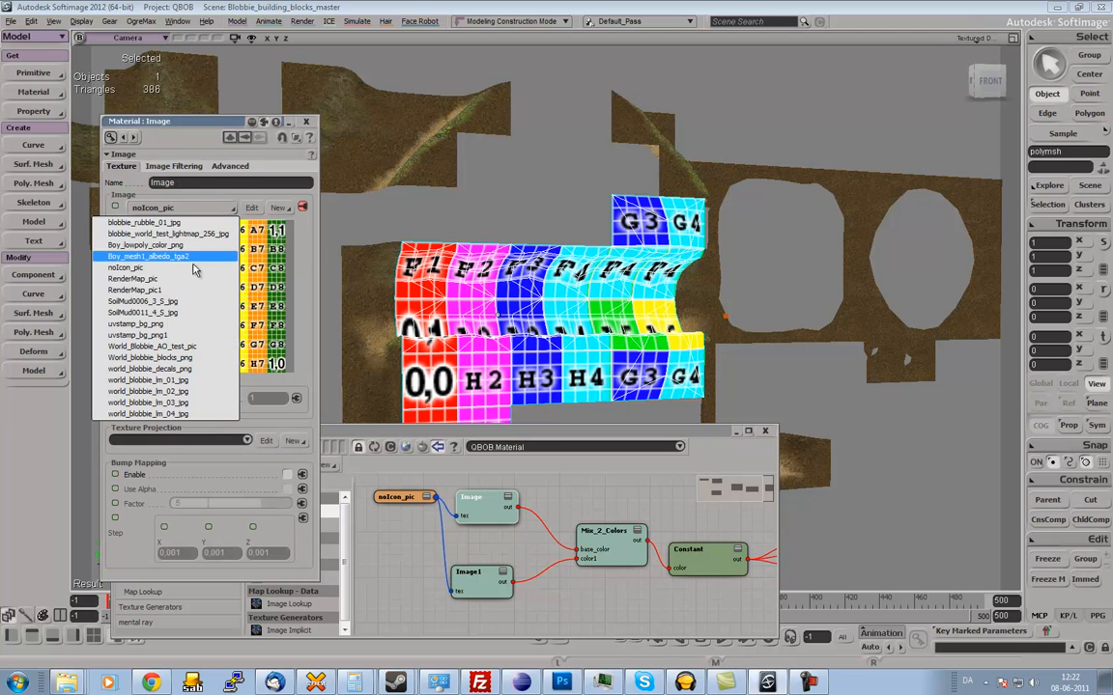
left_click(203, 359)
left_click_drag(618, 480, 287, 484)
Load RenderMap_tutorial_blah.pic from the project's Render_Pictures folder as a new image clip for the Image1 node.
double_click(469, 572)
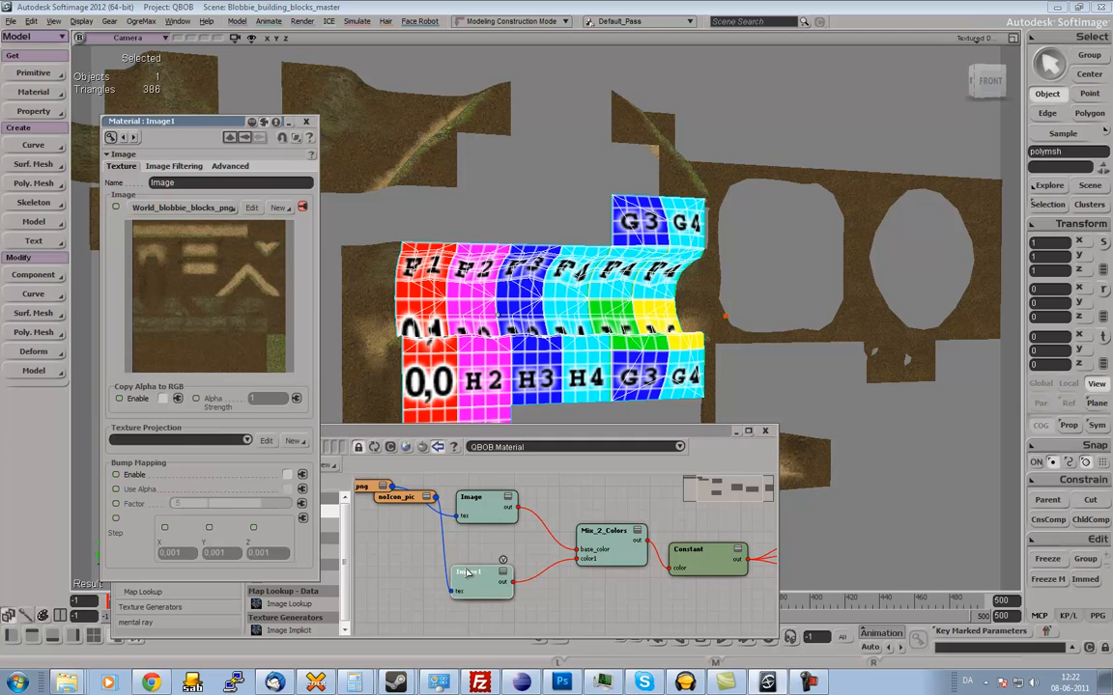
left_click(279, 208)
left_click(275, 200)
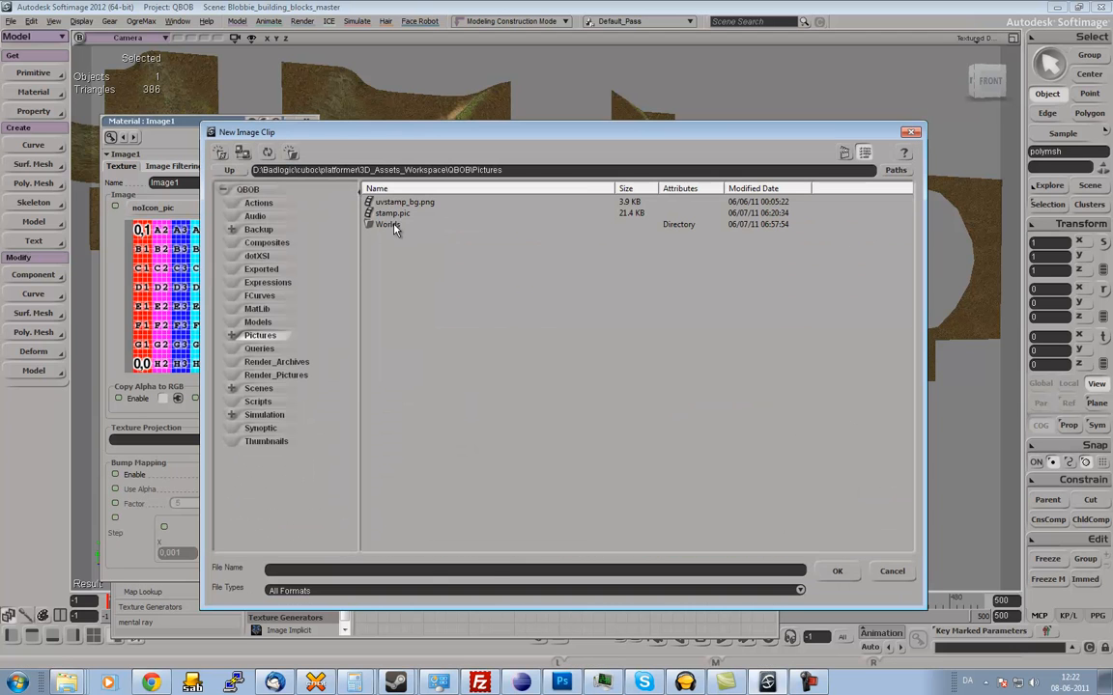
left_click(230, 171)
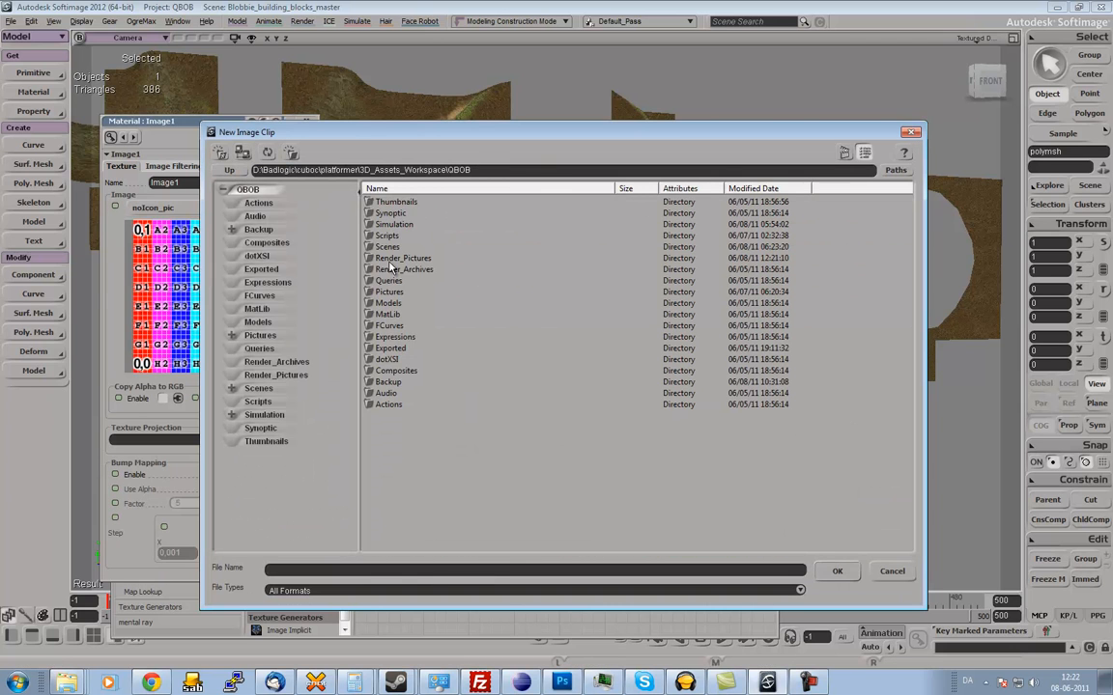
double_click(383, 259)
left_click(456, 202)
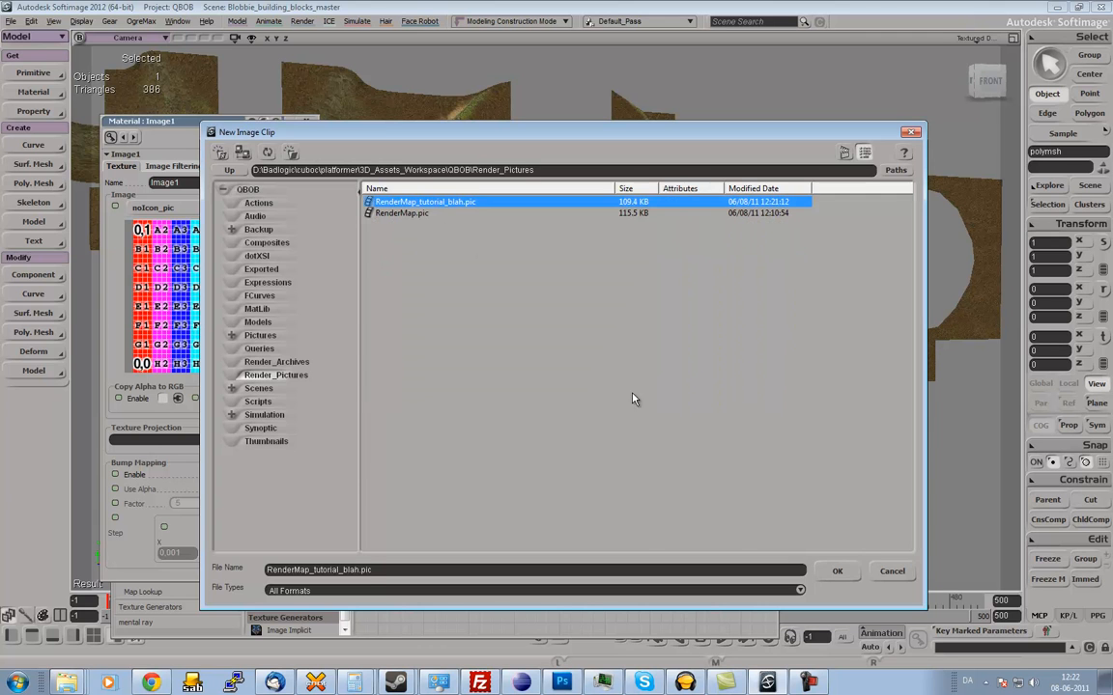
left_click(833, 571)
Assign Texture_Projection1 as Image1's texture projection and move its render map clip in front of the node.
left_click(228, 441)
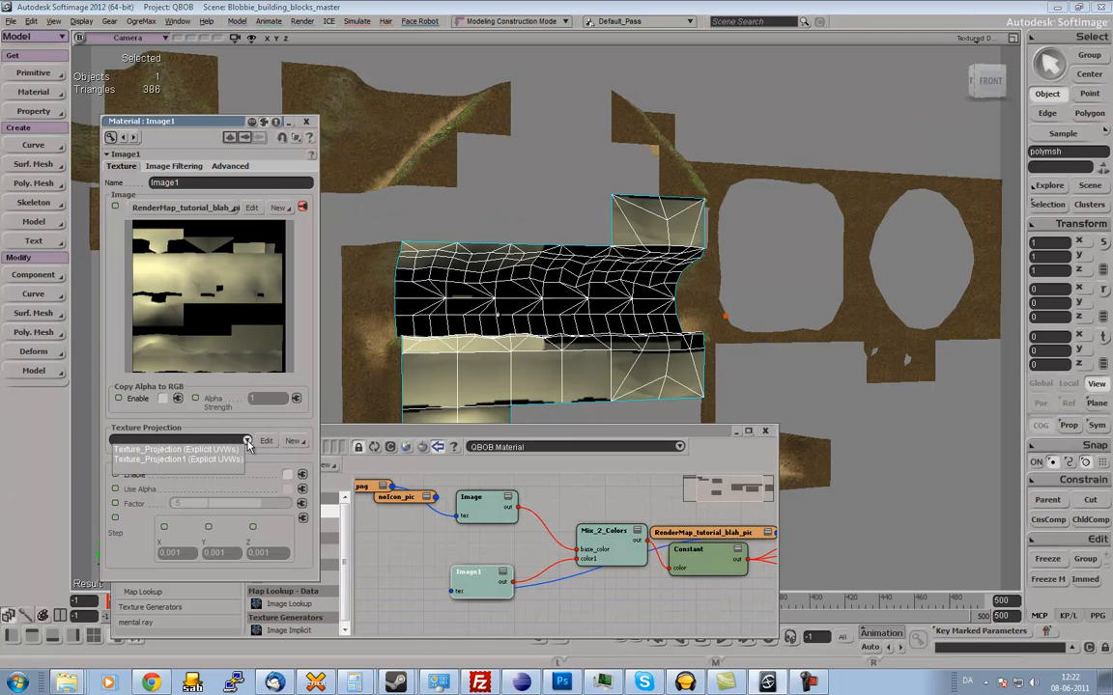
left_click(230, 461)
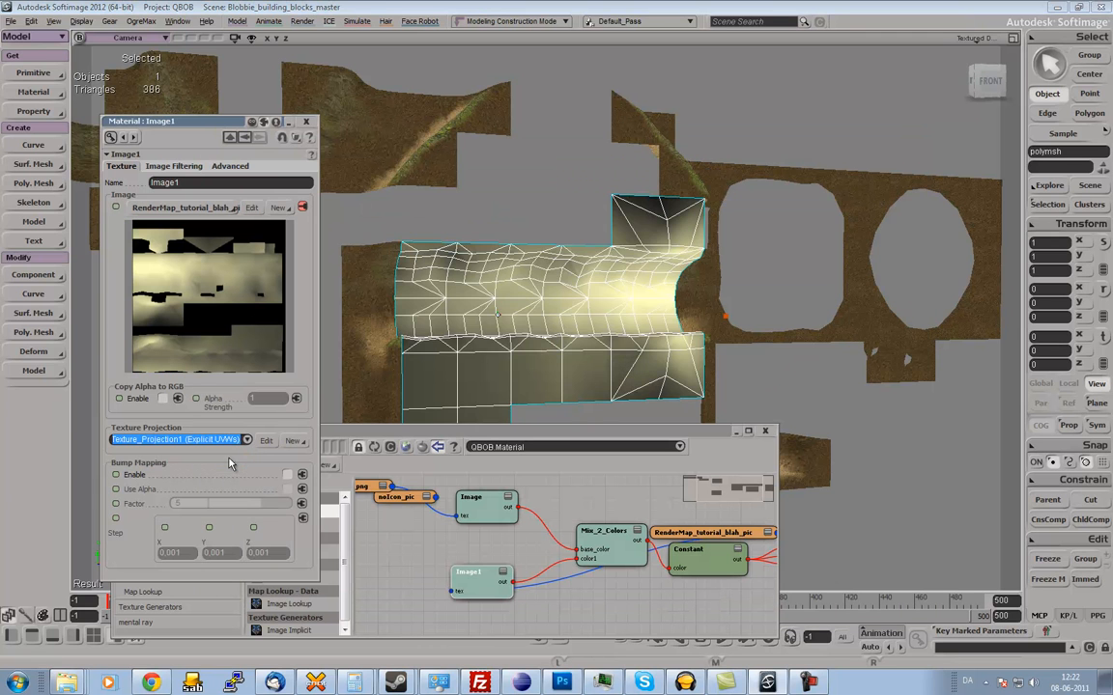
left_click(306, 121)
left_click_drag(700, 534, 358, 581)
middle_click_drag(562, 593, 589, 551)
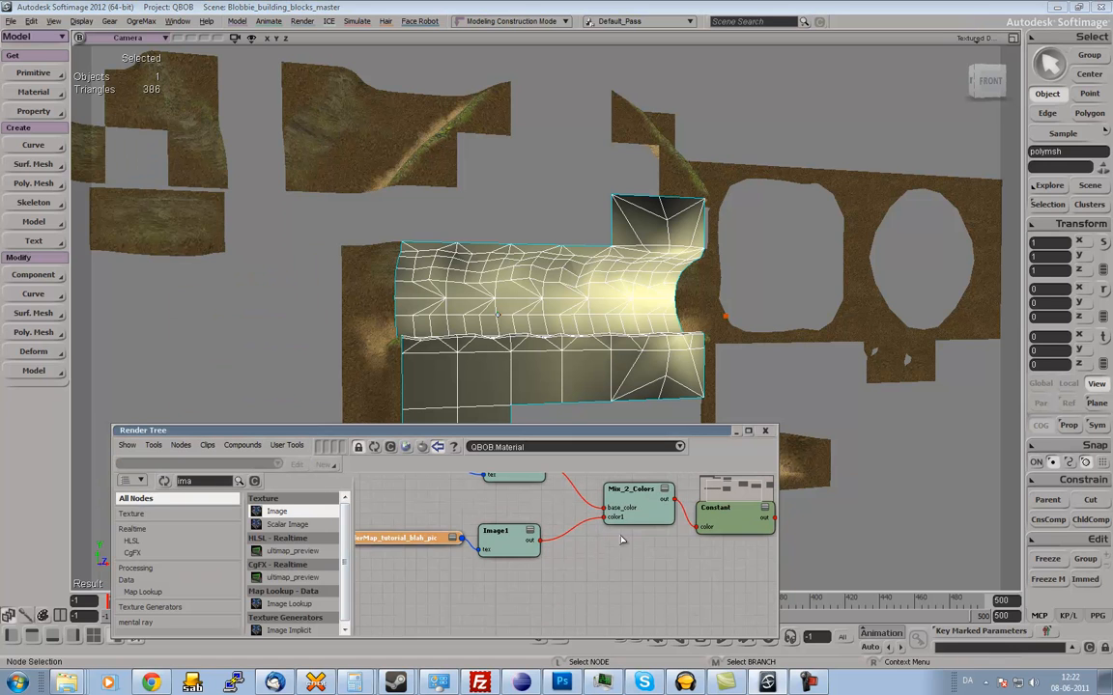
Set the Mix_2_Colors mode to Hide/Reveal(Multiply) and its RGB weight to 1.
double_click(637, 513)
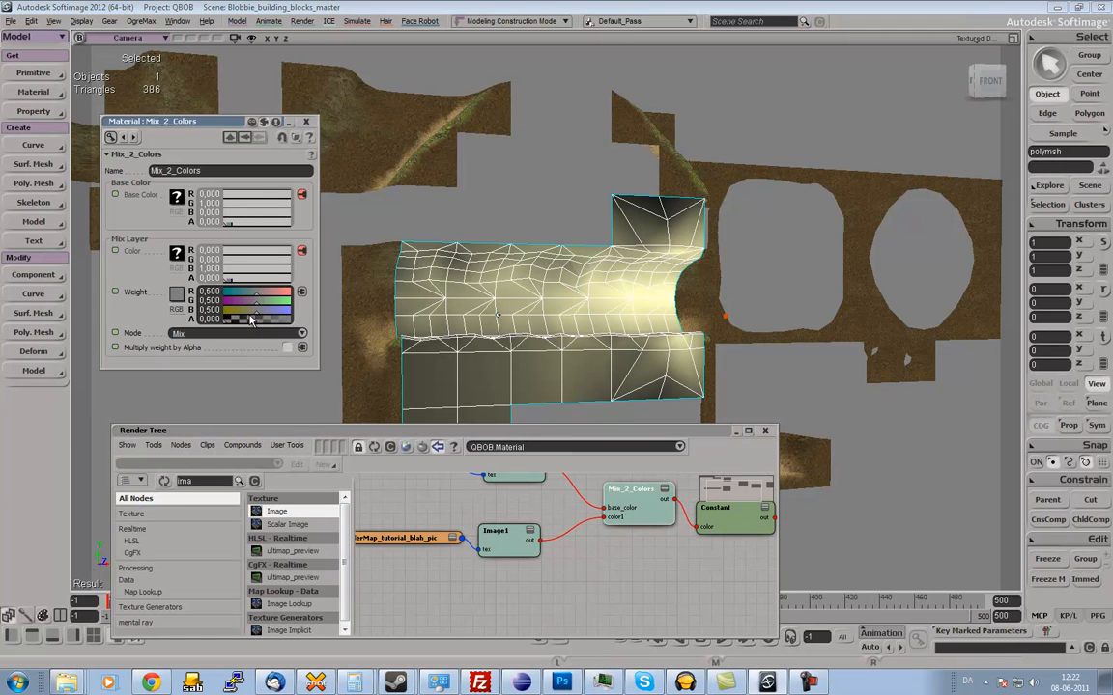
left_click(282, 334)
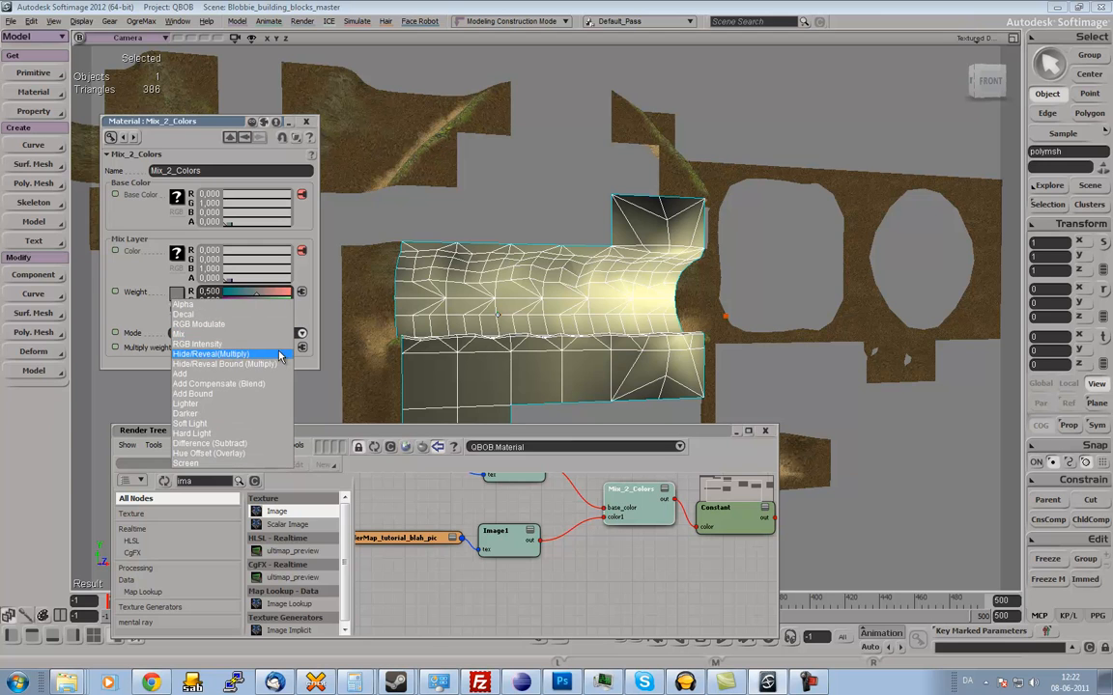
left_click(224, 353)
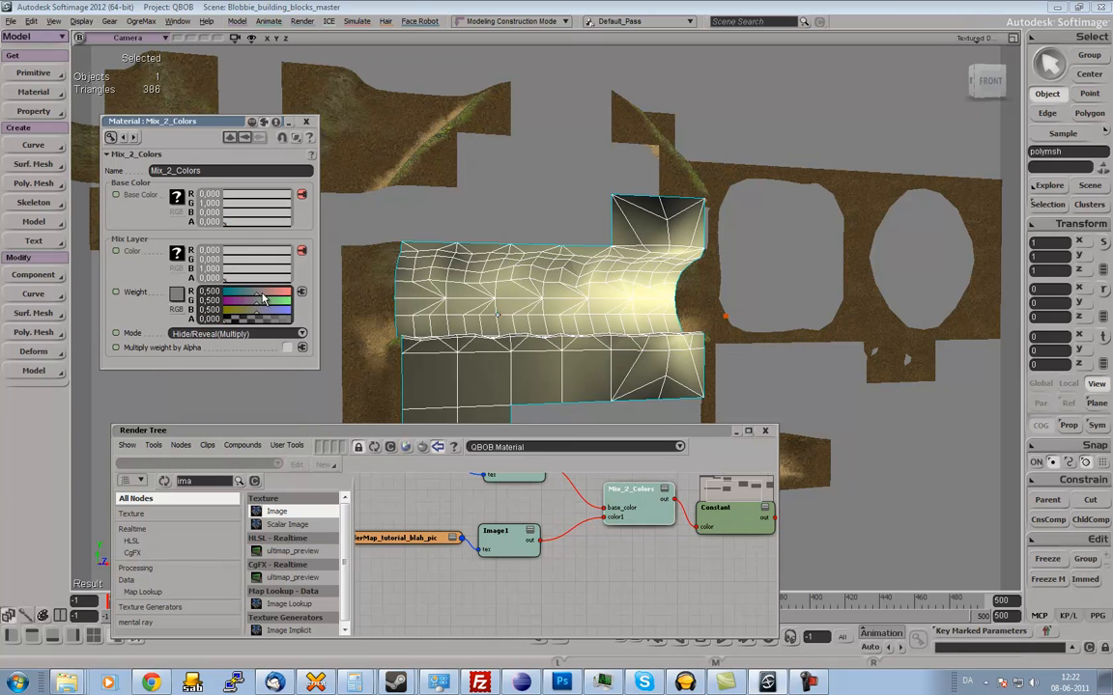
left_click_drag(262, 298, 291, 299)
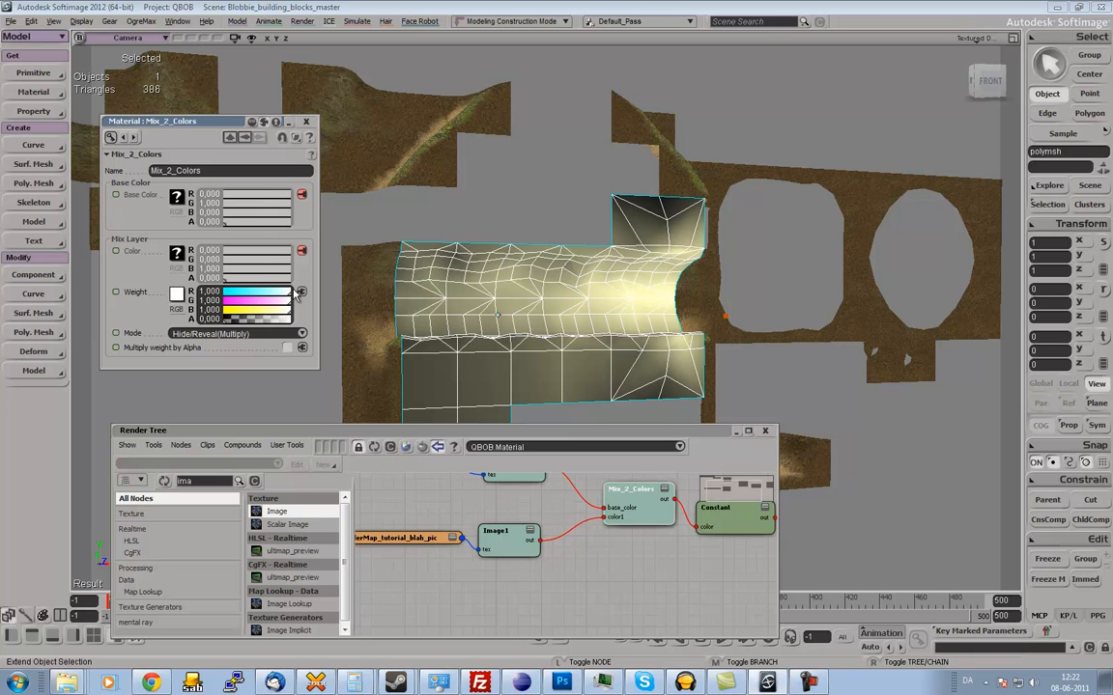
Render a preview region around the corridor mesh to check the multiplied textures, then hide the region.
key("s")
middle_click_drag(586, 274, 625, 276)
left_click_drag(626, 290, 627, 234)
key("q")
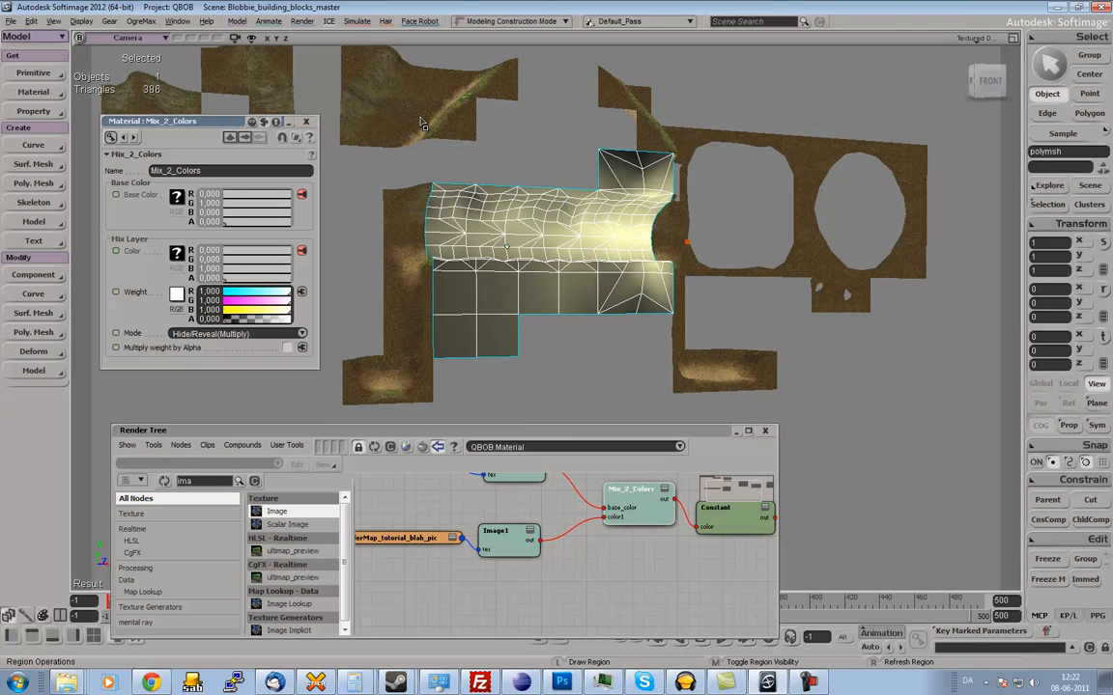
left_click_drag(407, 106, 722, 397)
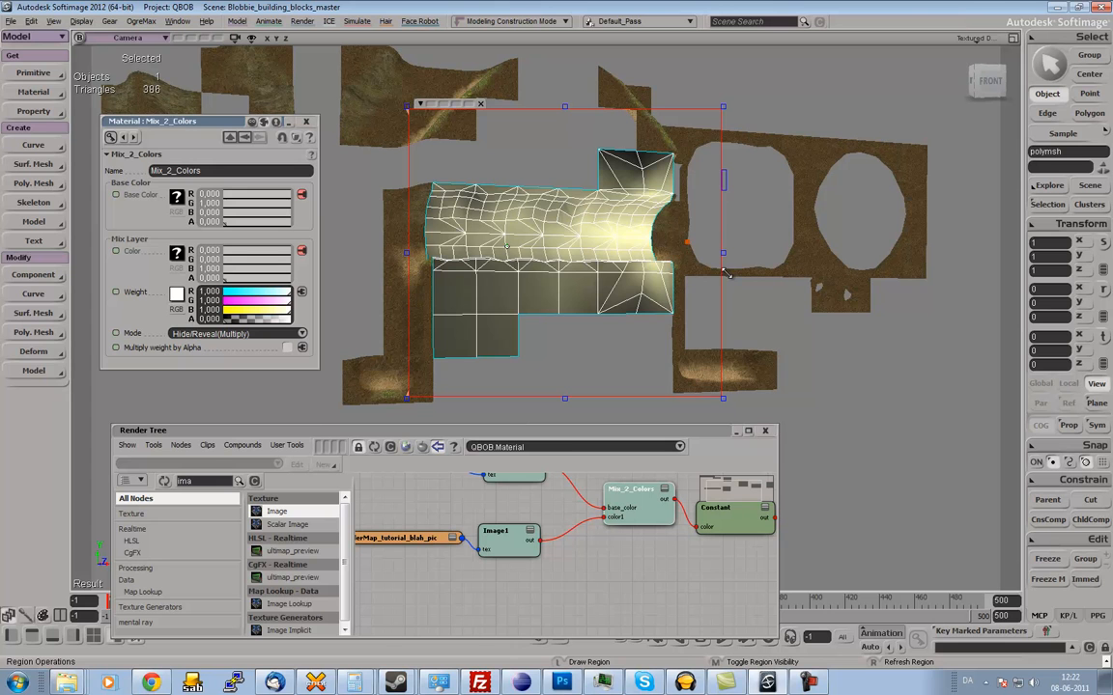
middle_click(795, 301)
Render a second, closer preview region of the corridor from the front to examine the baked lighting, and hide it again.
key("s")
right_click_drag(785, 247, 765, 251)
middle_click_drag(765, 251, 693, 267)
left_click_drag(693, 268, 706, 280)
key("q")
left_click_drag(383, 81, 736, 413)
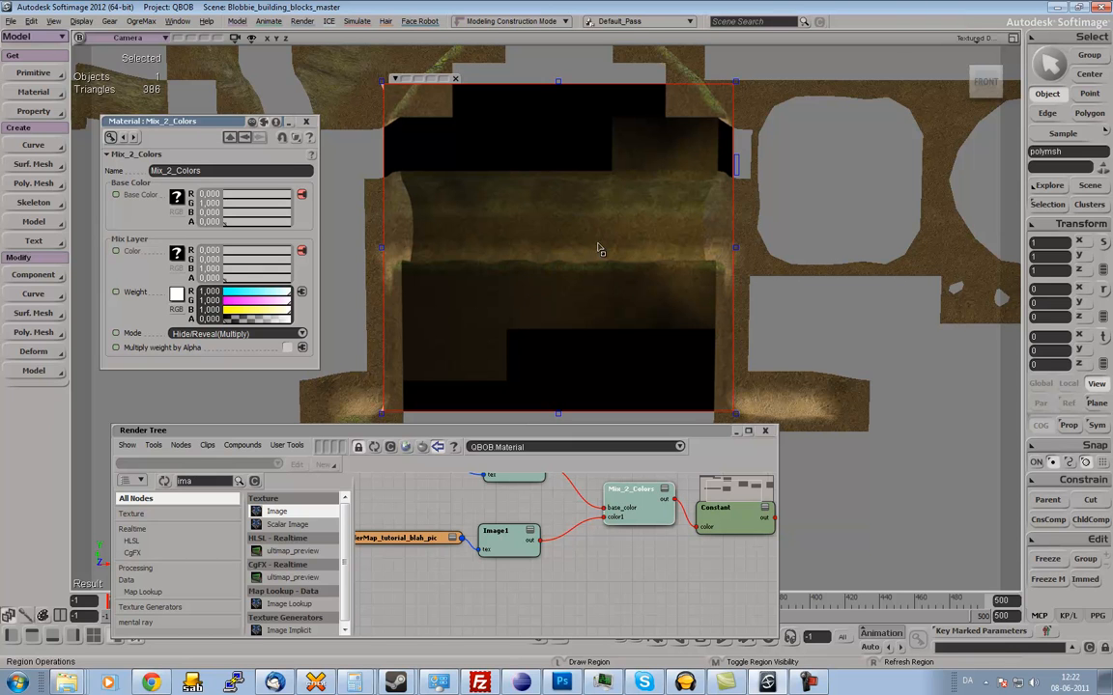
middle_click(789, 326)
Move the noIcon_pic clip clear of the World_blobbie_blocks_png clip in the render tree.
key("z")
right_click(643, 574)
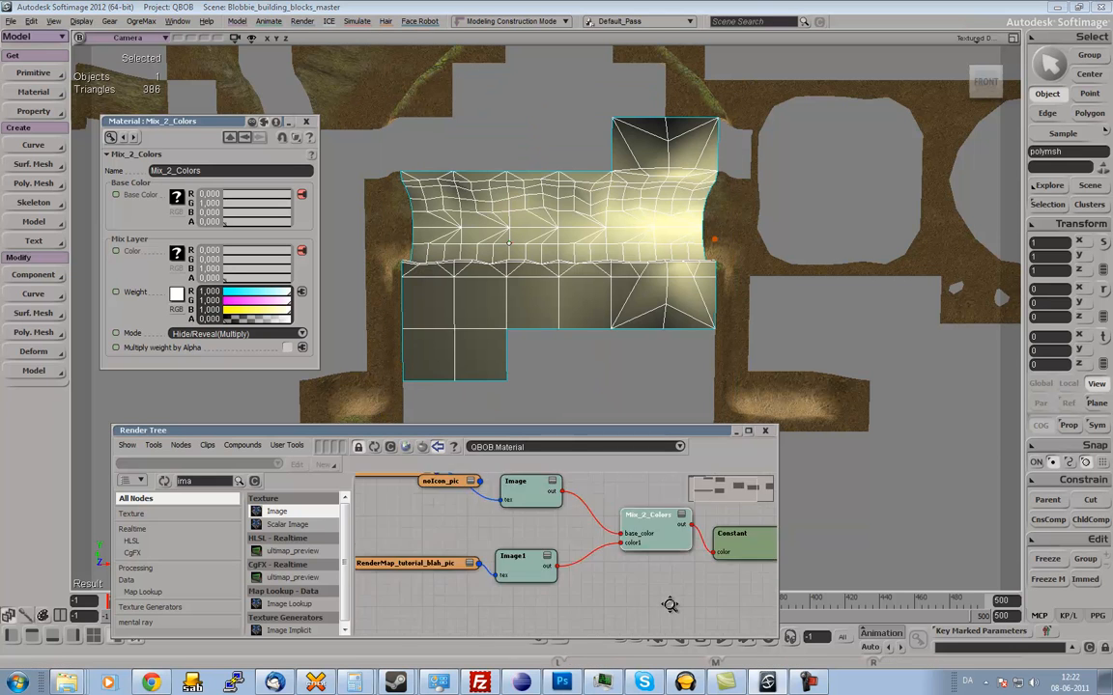
left_click_drag(639, 577, 662, 590)
left_click_drag(529, 531, 406, 529)
left_click(498, 555)
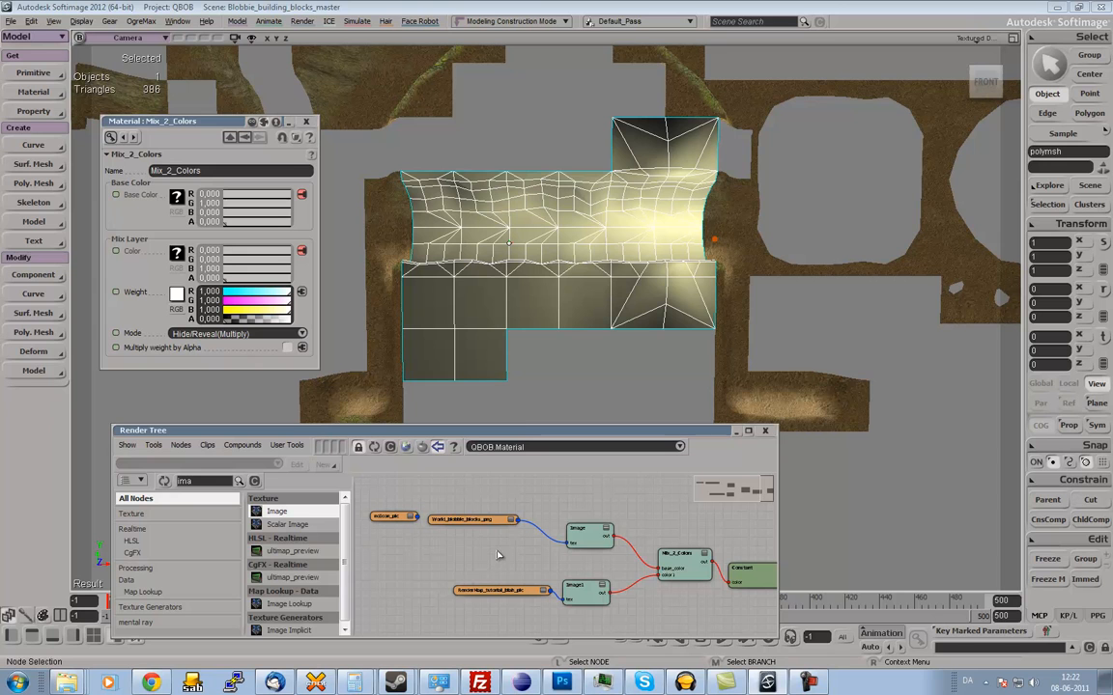
left_click(302, 335)
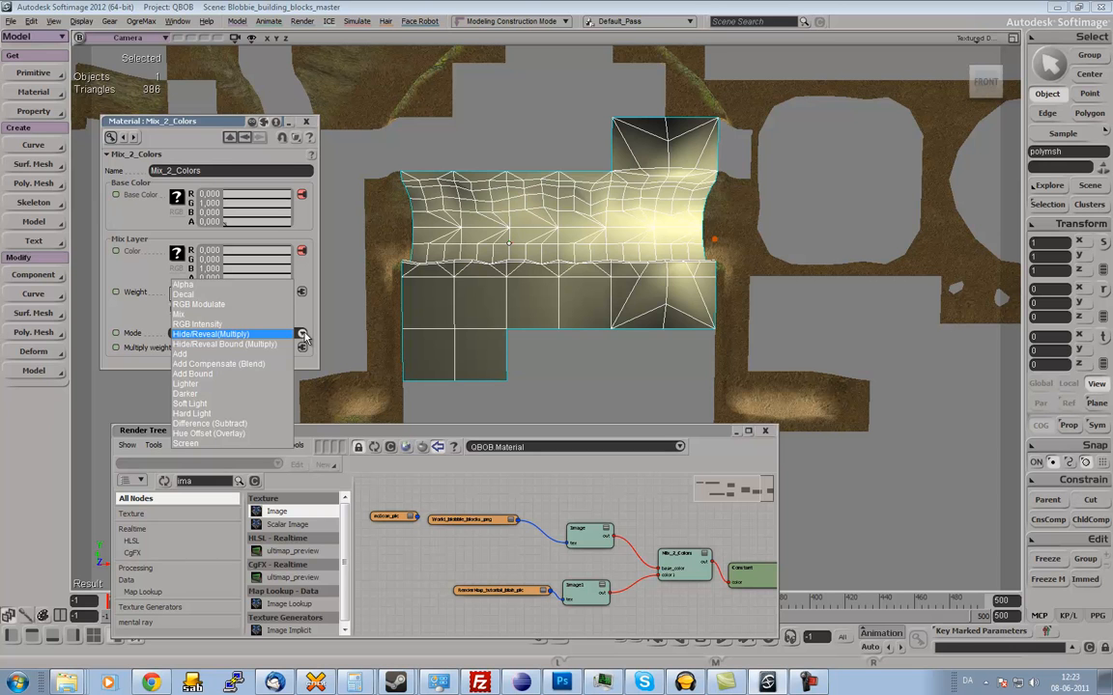
left_click(303, 334)
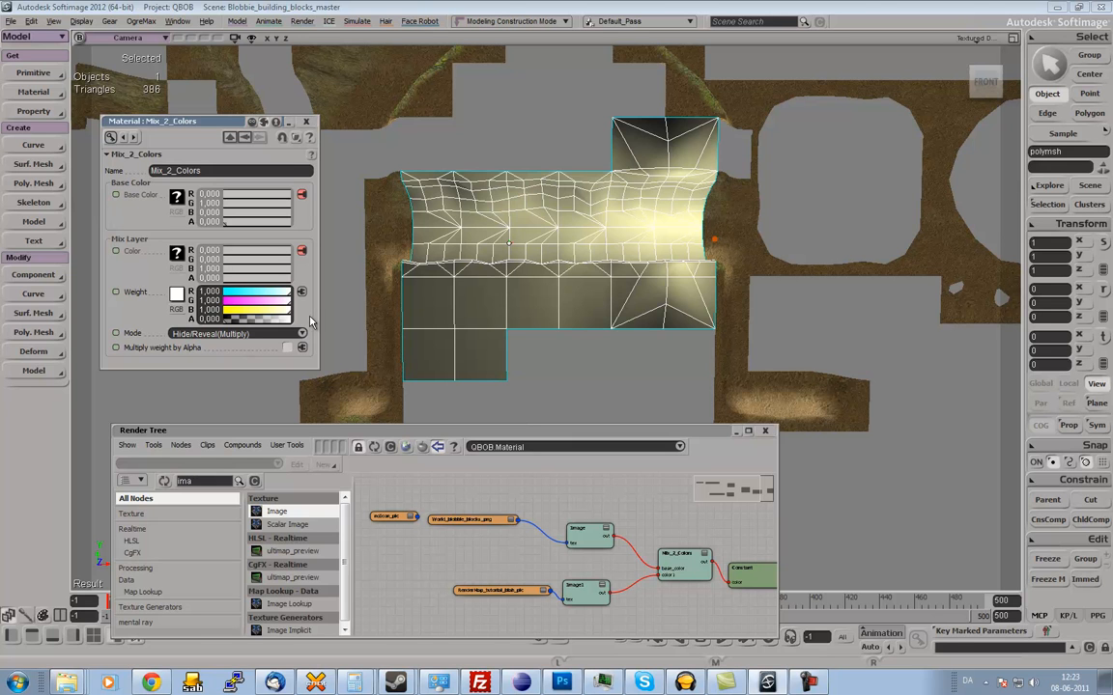
mouse_move(319, 370)
left_mouse_down()
mouse_move(334, 383)
mouse_move(321, 383)
mouse_move(328, 360)
mouse_move(318, 355)
mouse_move(333, 381)
mouse_move(329, 355)
mouse_move(329, 385)
left_mouse_up()
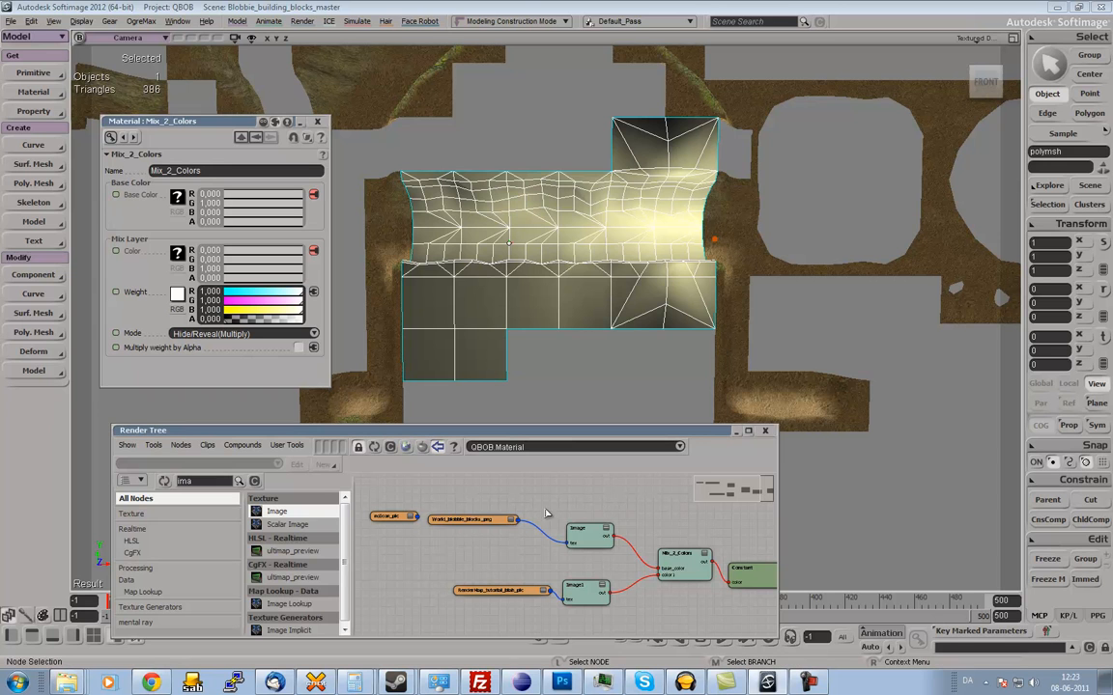
Delete the unused noIcon_pic clip from the widened render tree and place the two remaining image clips beside their Image nodes.
left_click_drag(780, 547, 866, 547)
key("s")
left_click_drag(755, 534, 684, 534)
key("s")
left_click(384, 522)
key("Delete")
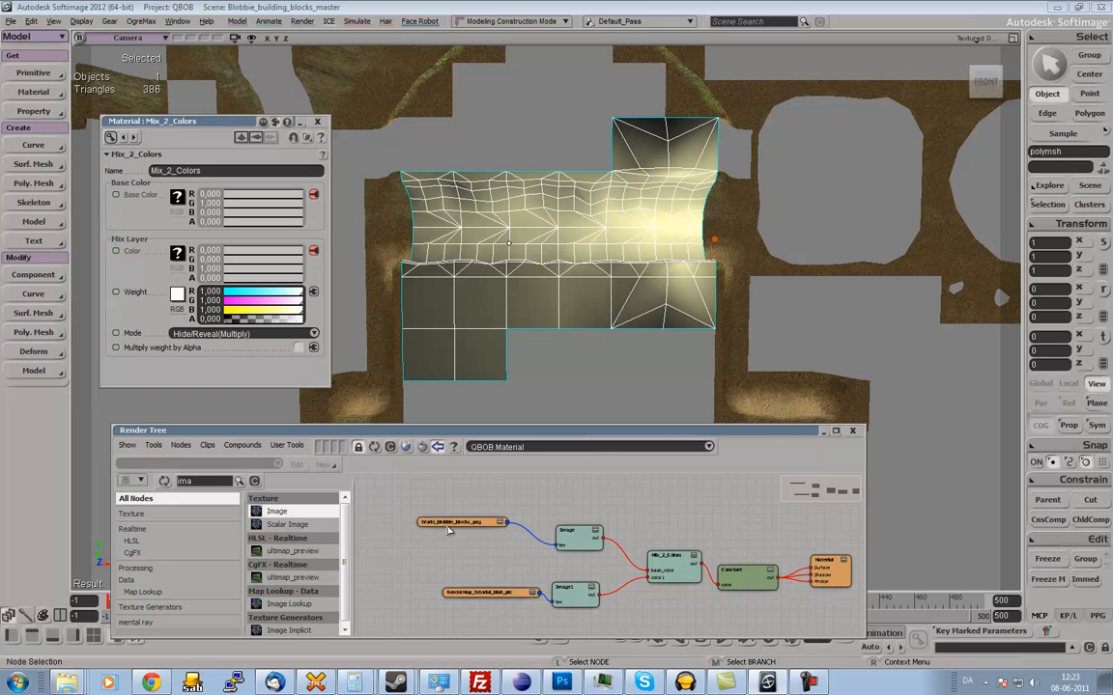
left_click_drag(466, 528, 499, 550)
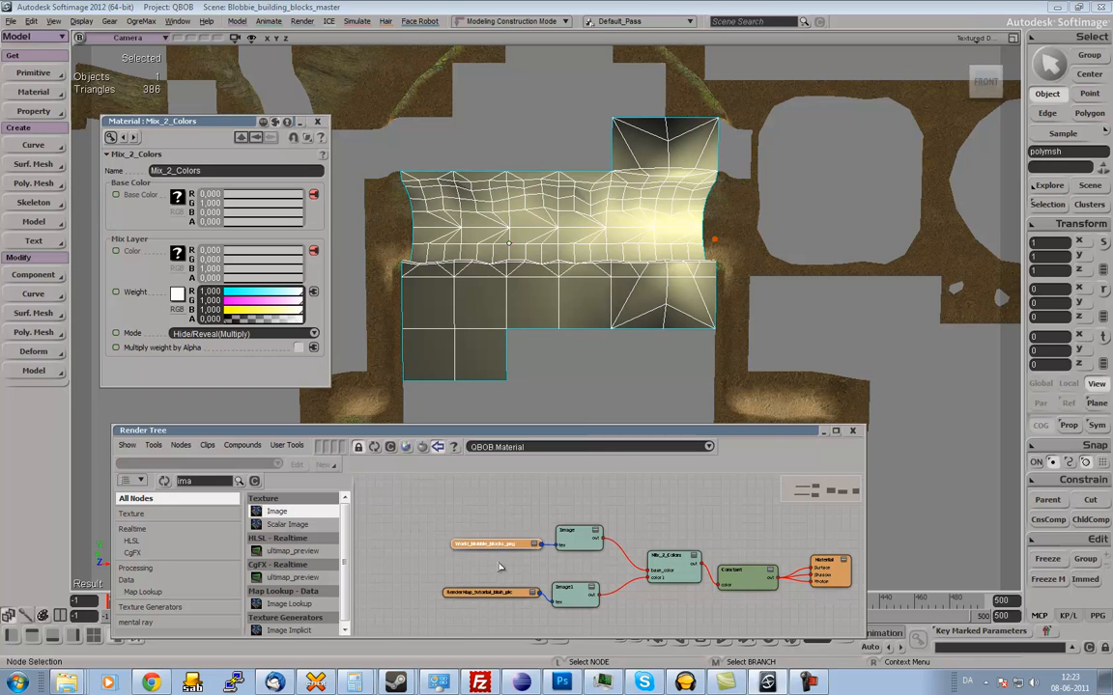
left_click_drag(503, 596, 501, 605)
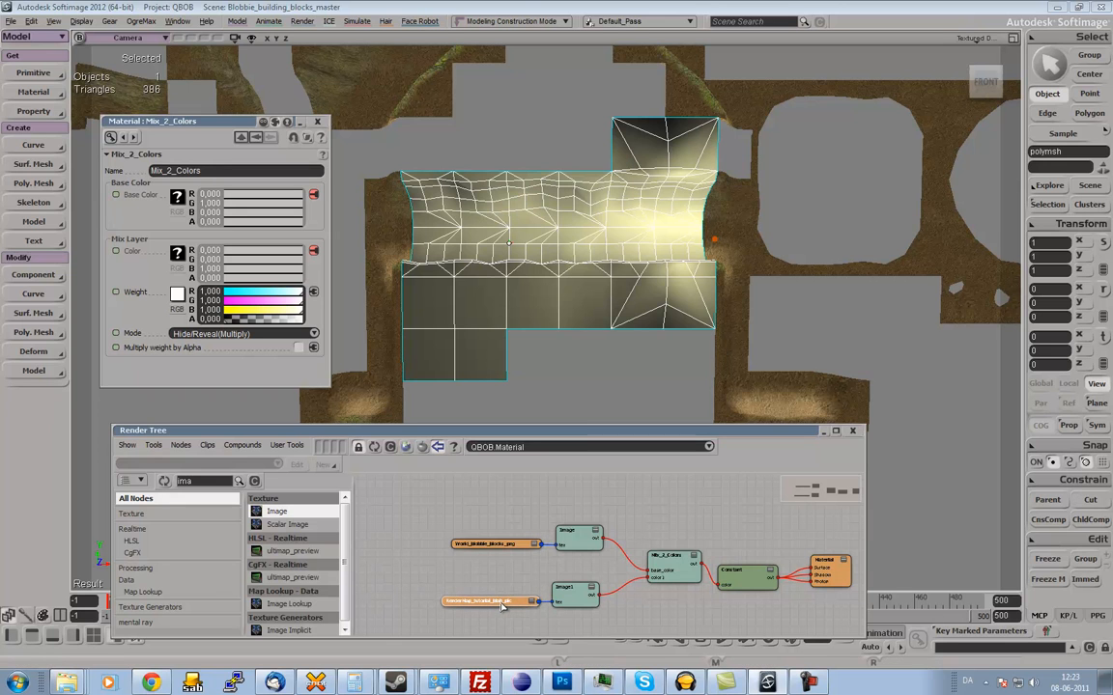
Tidy the render tree by lining up both image clips with their Image nodes and moving the block-texture pair closer to the render-map pair.
left_click_drag(578, 605, 521, 605)
left_click(509, 547)
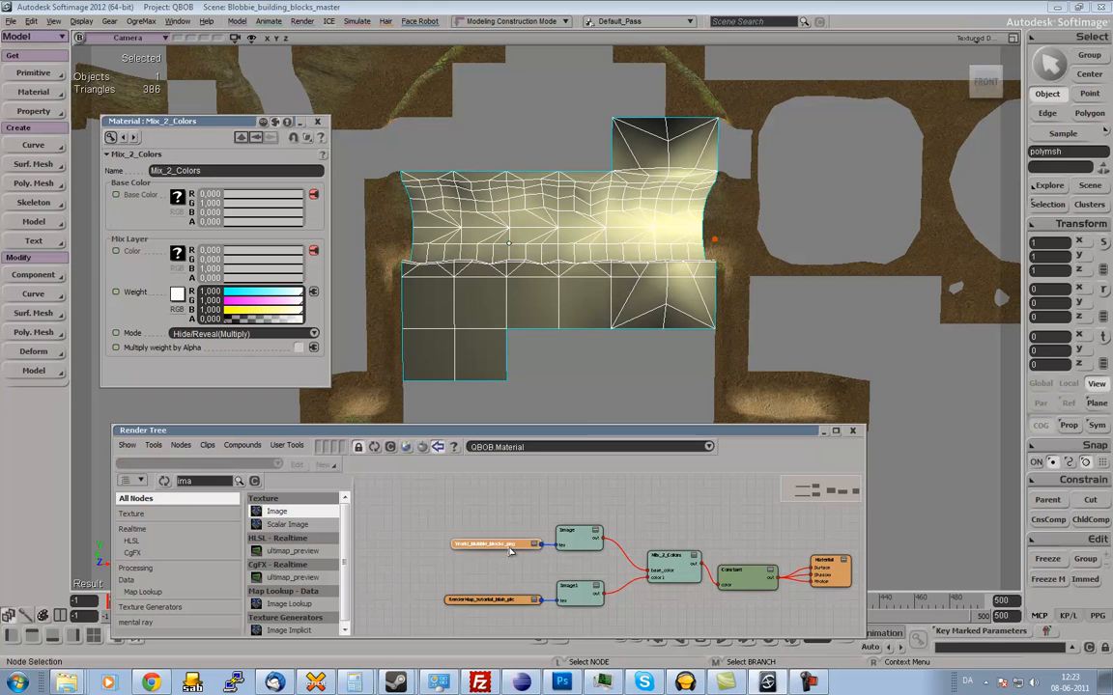
left_click(585, 564)
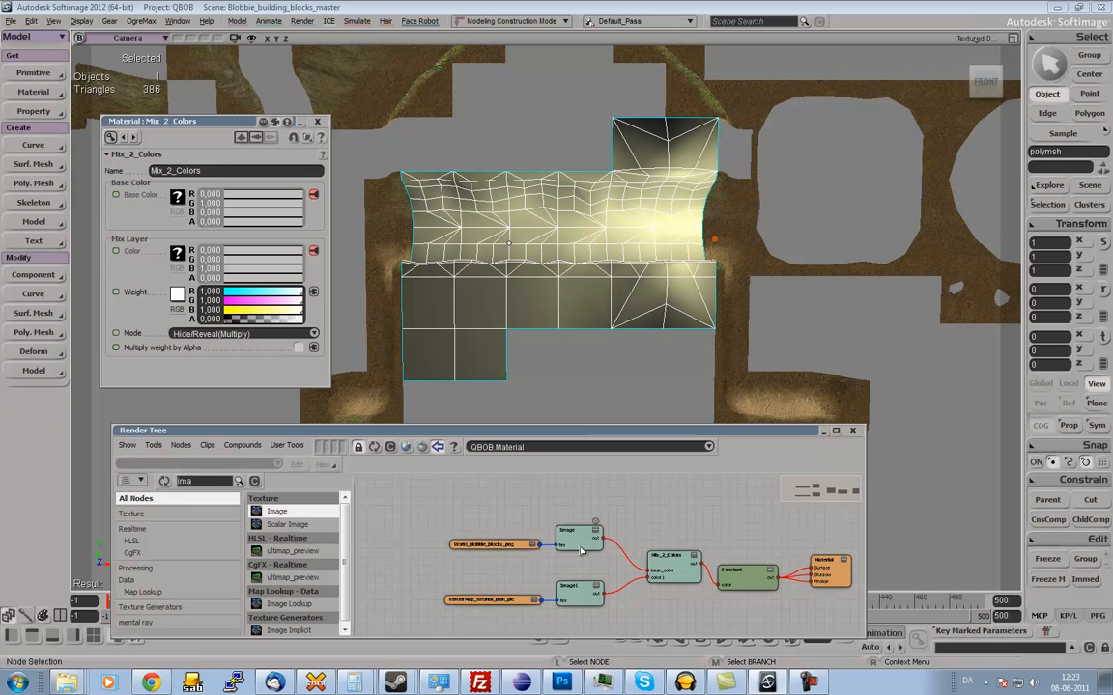
left_click(580, 545)
left_click(573, 596)
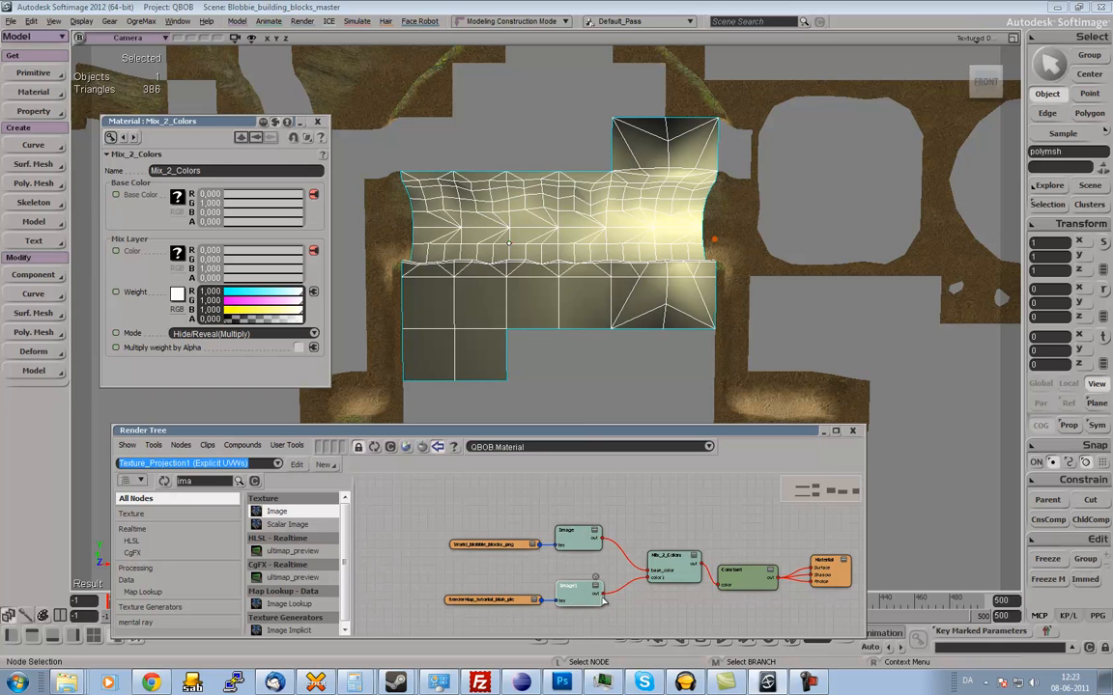
left_click(634, 609)
left_click_drag(573, 544, 515, 567)
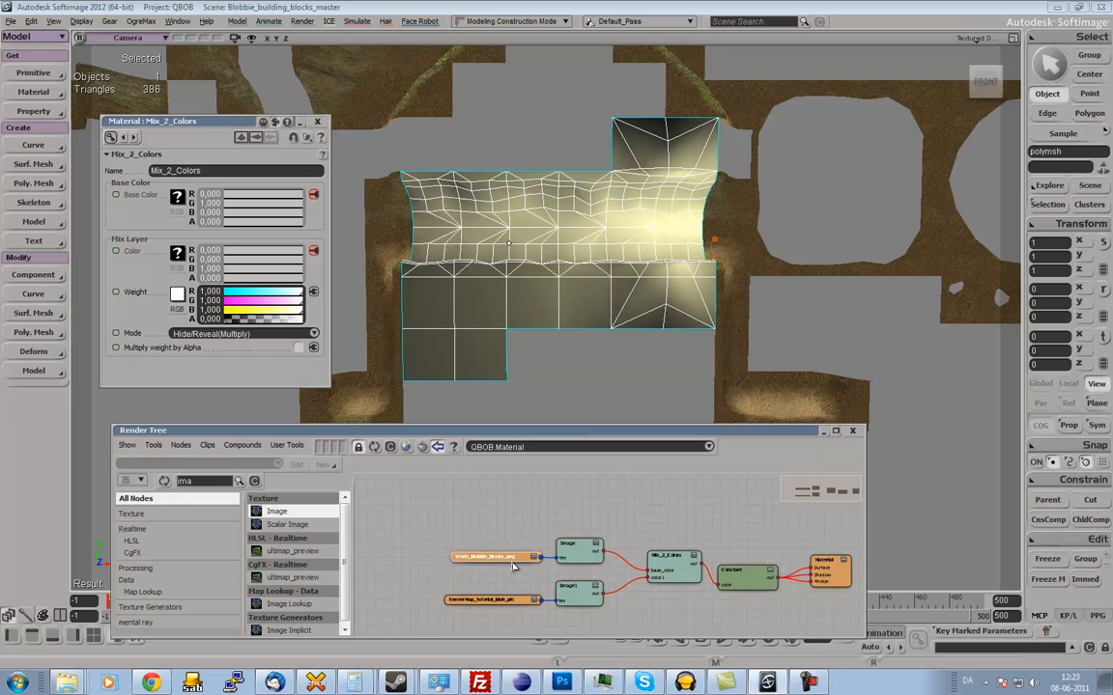
Shift the Mix_2_Colors node slightly toward the Image nodes and raise the Constant node level with it.
left_click(614, 515)
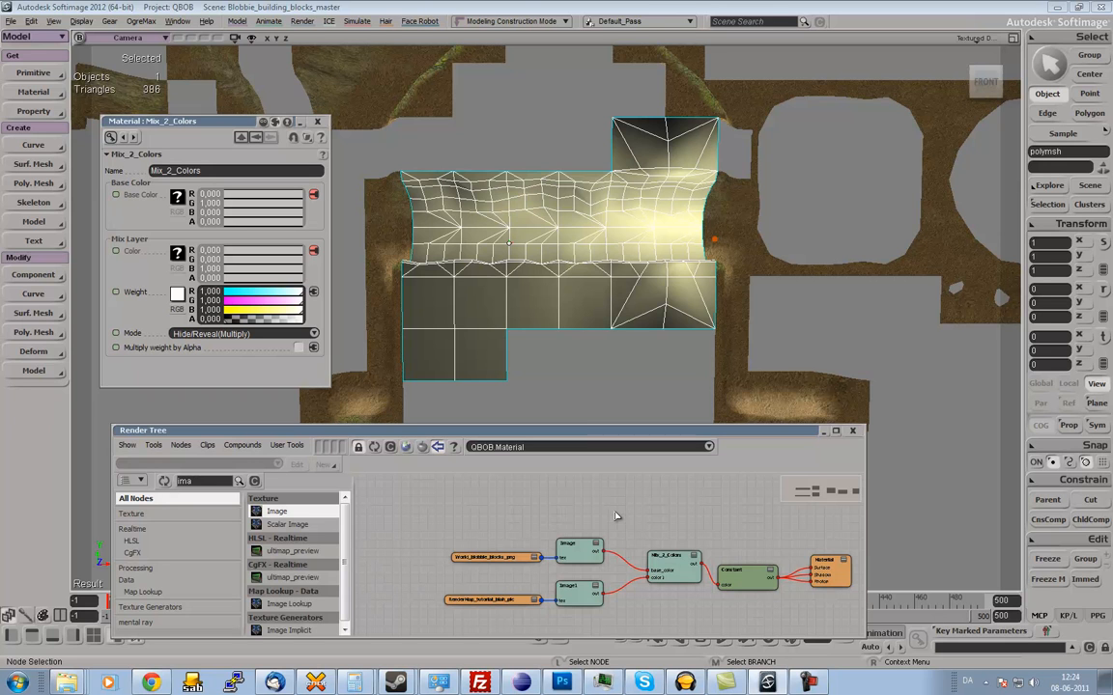
left_click_drag(676, 565, 664, 565)
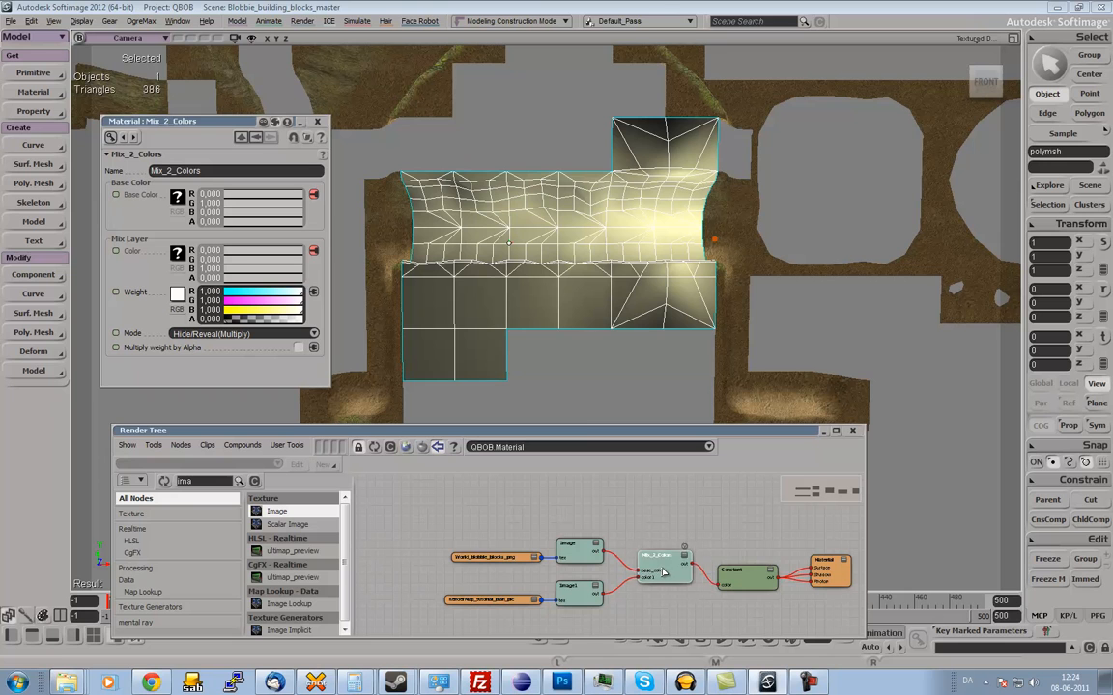
left_click_drag(744, 580, 743, 562)
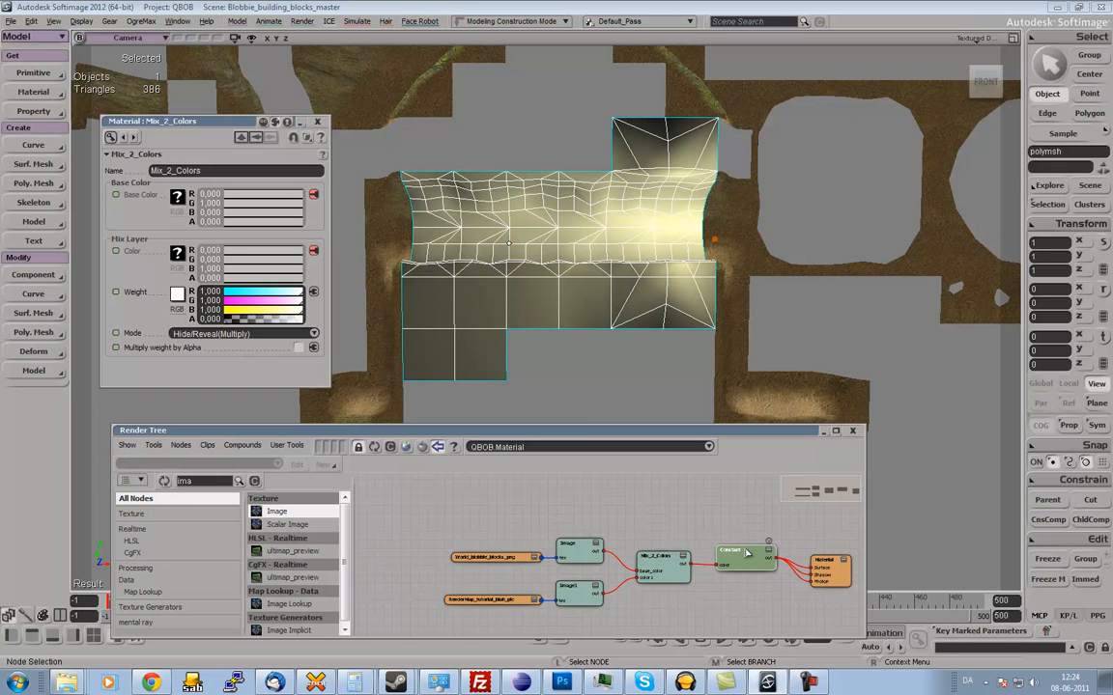